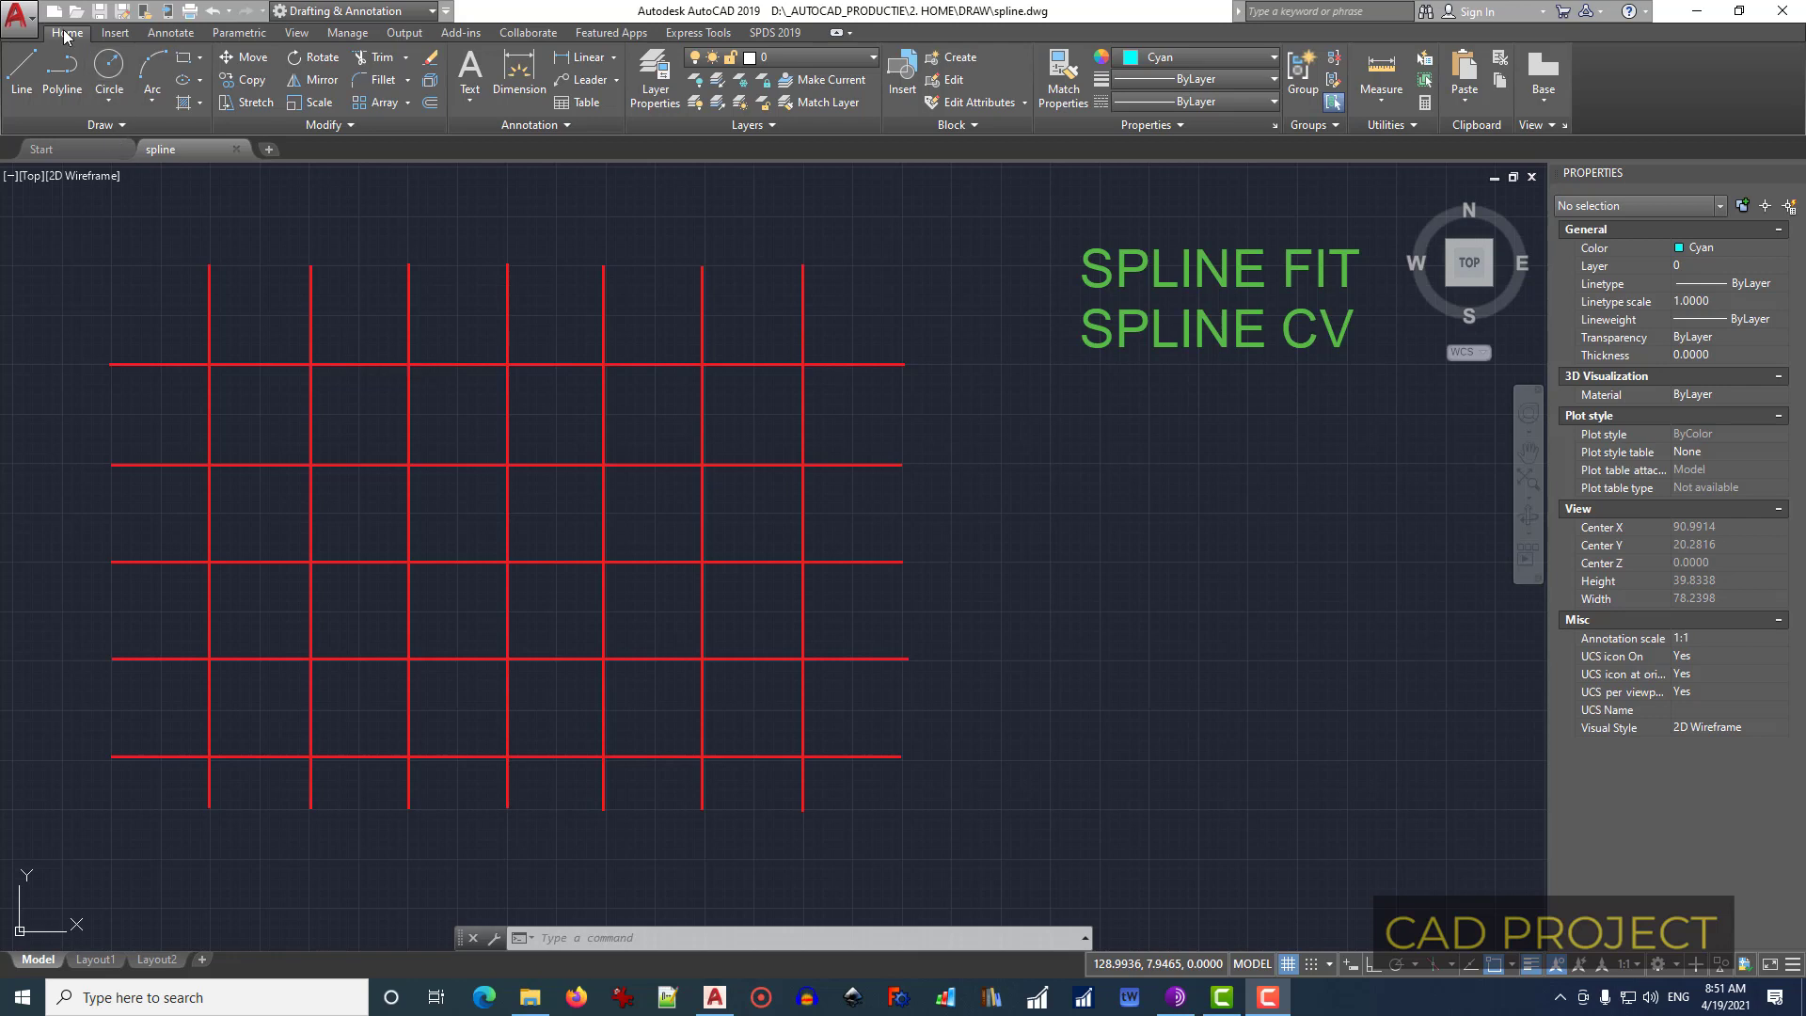
Step: Draw a Spline Fit curve through six points, waving from inside the grid's upper half to beyond its right side
click(108, 128)
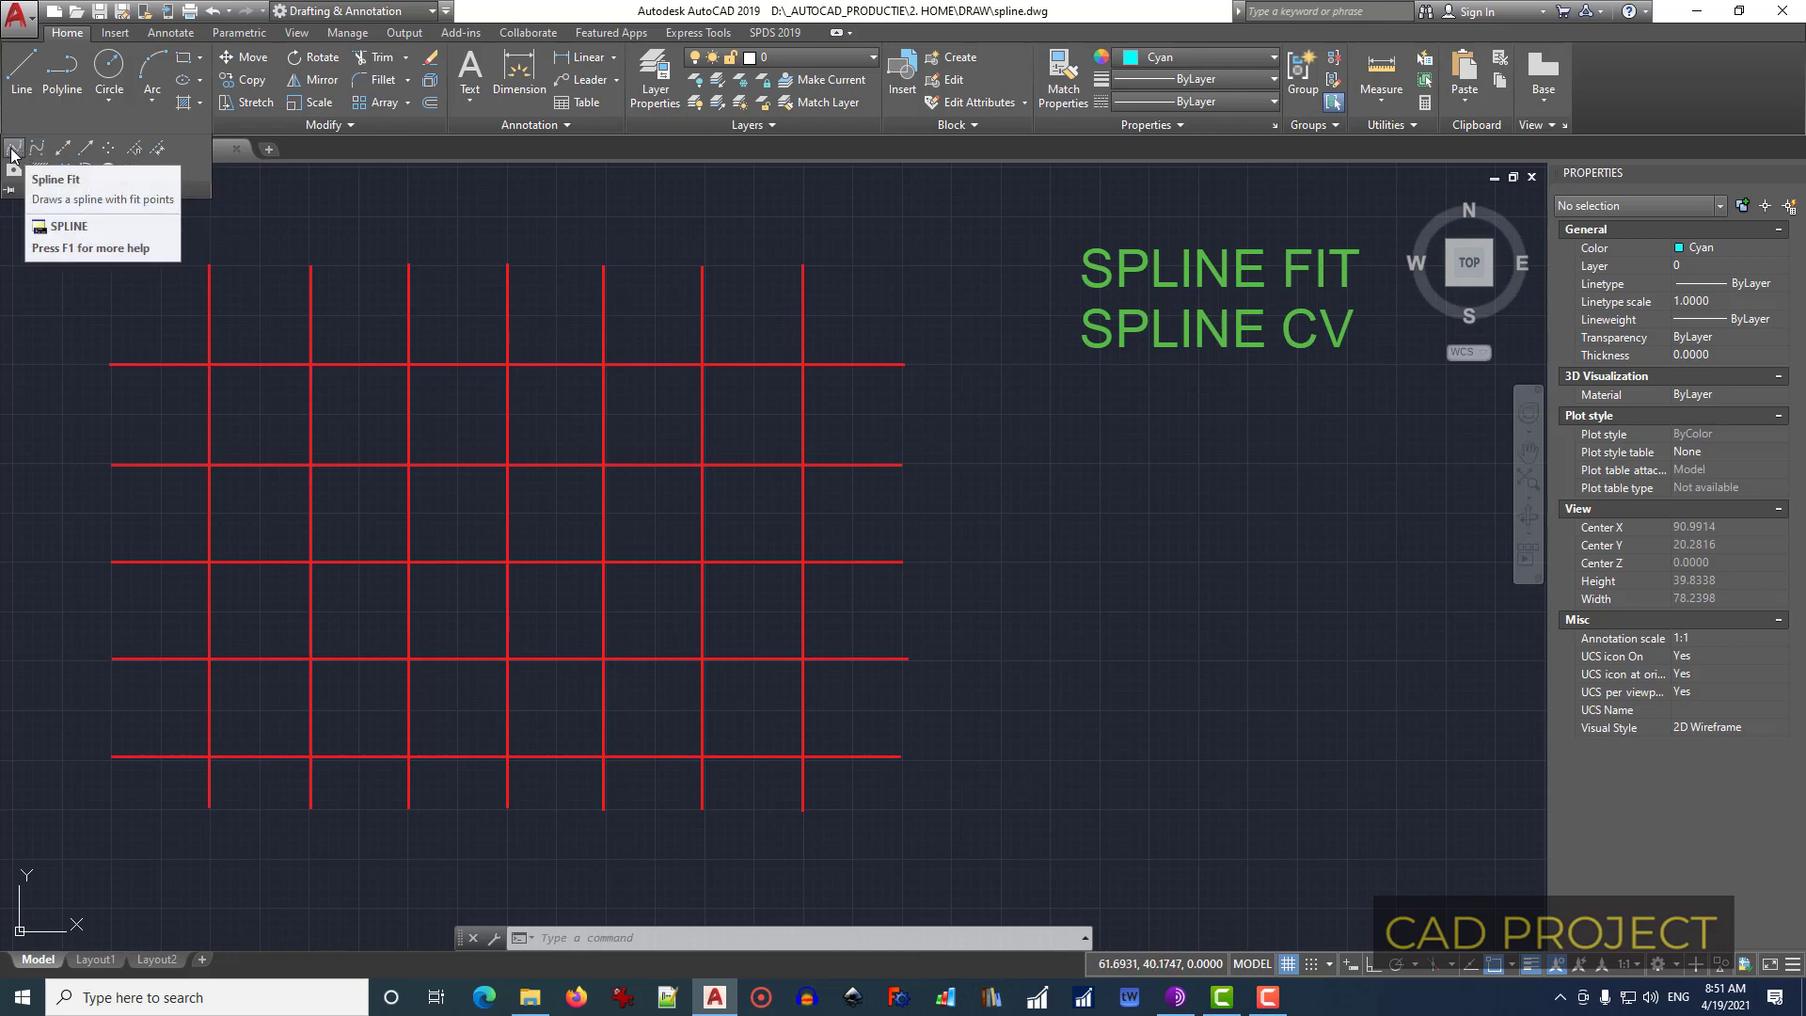
click(13, 151)
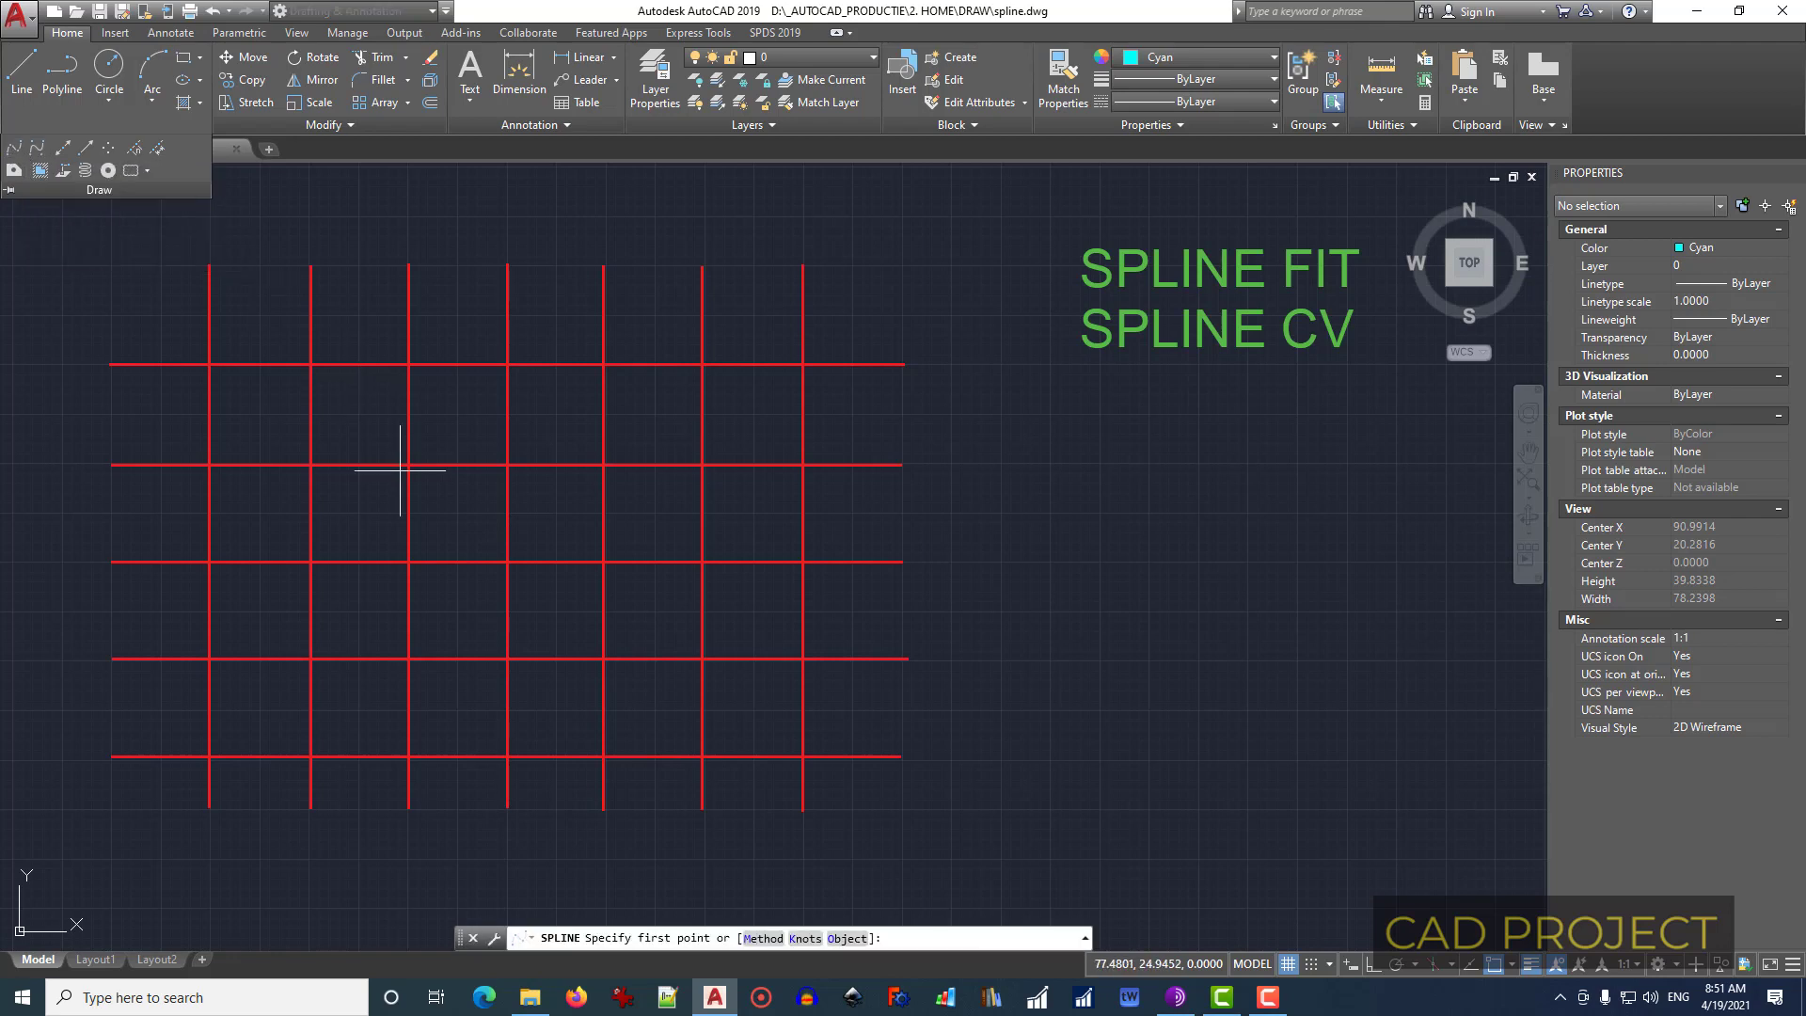
click(362, 529)
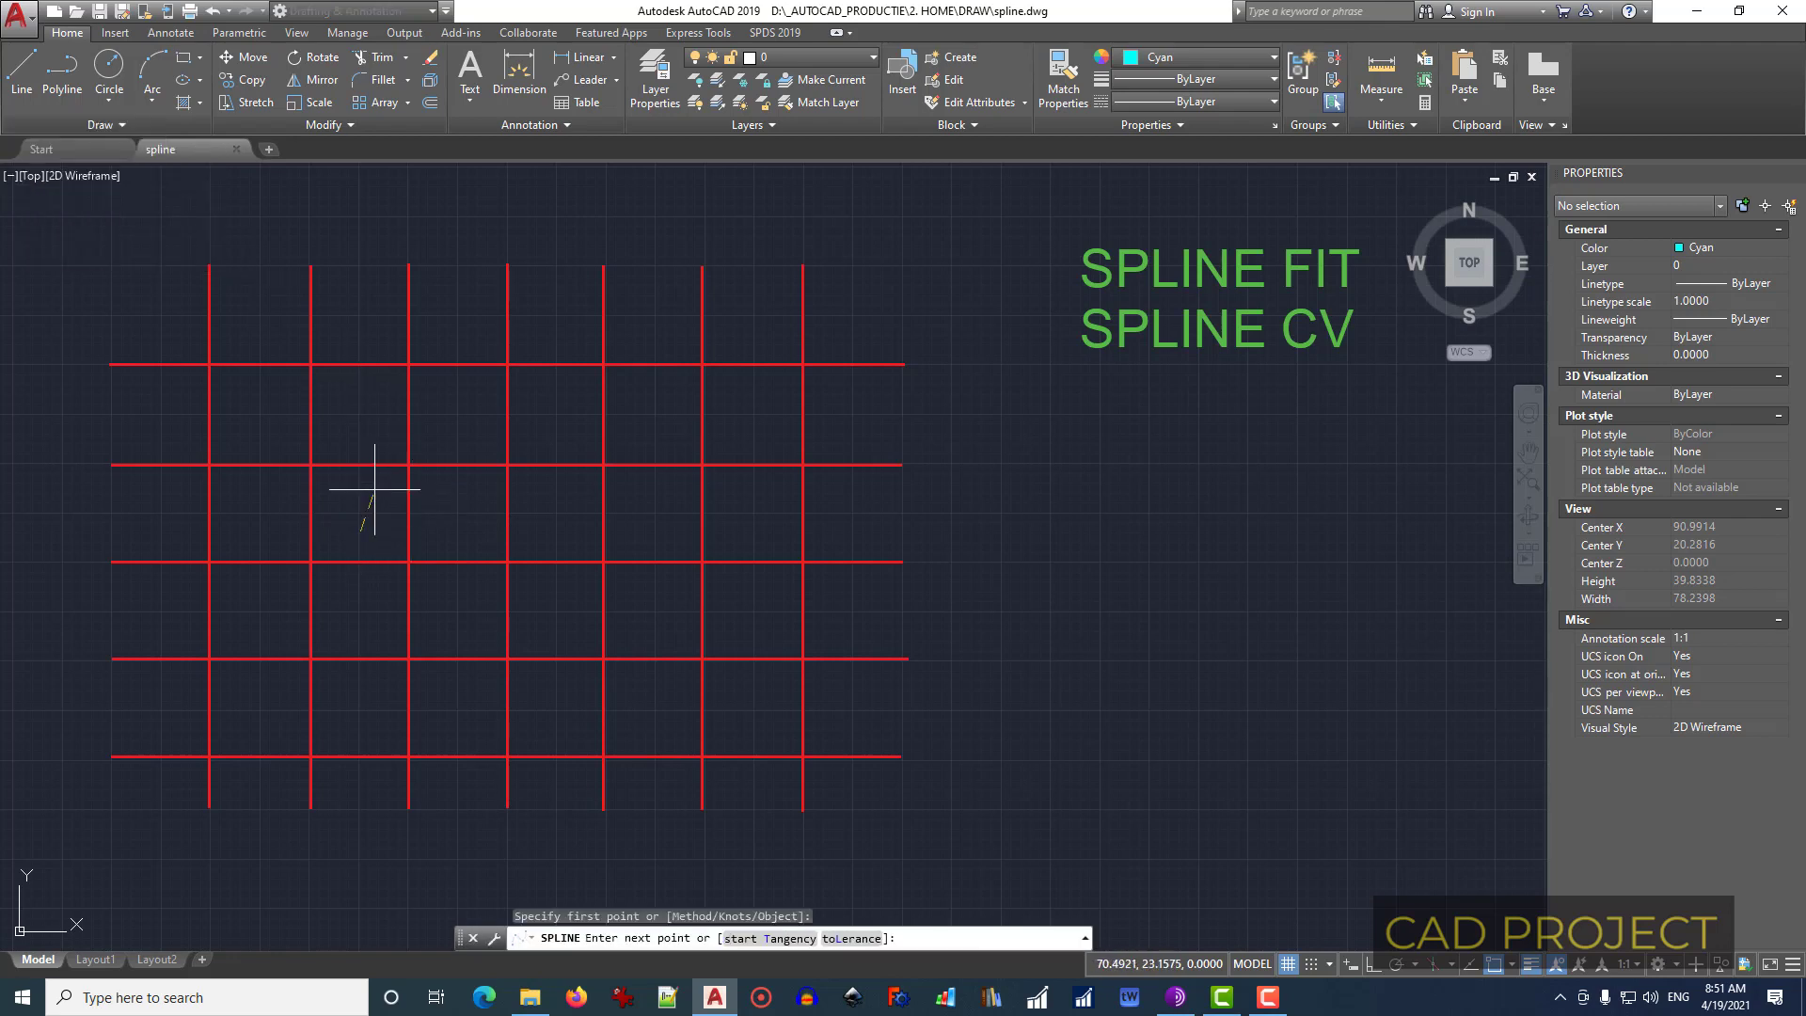
click(460, 410)
click(603, 538)
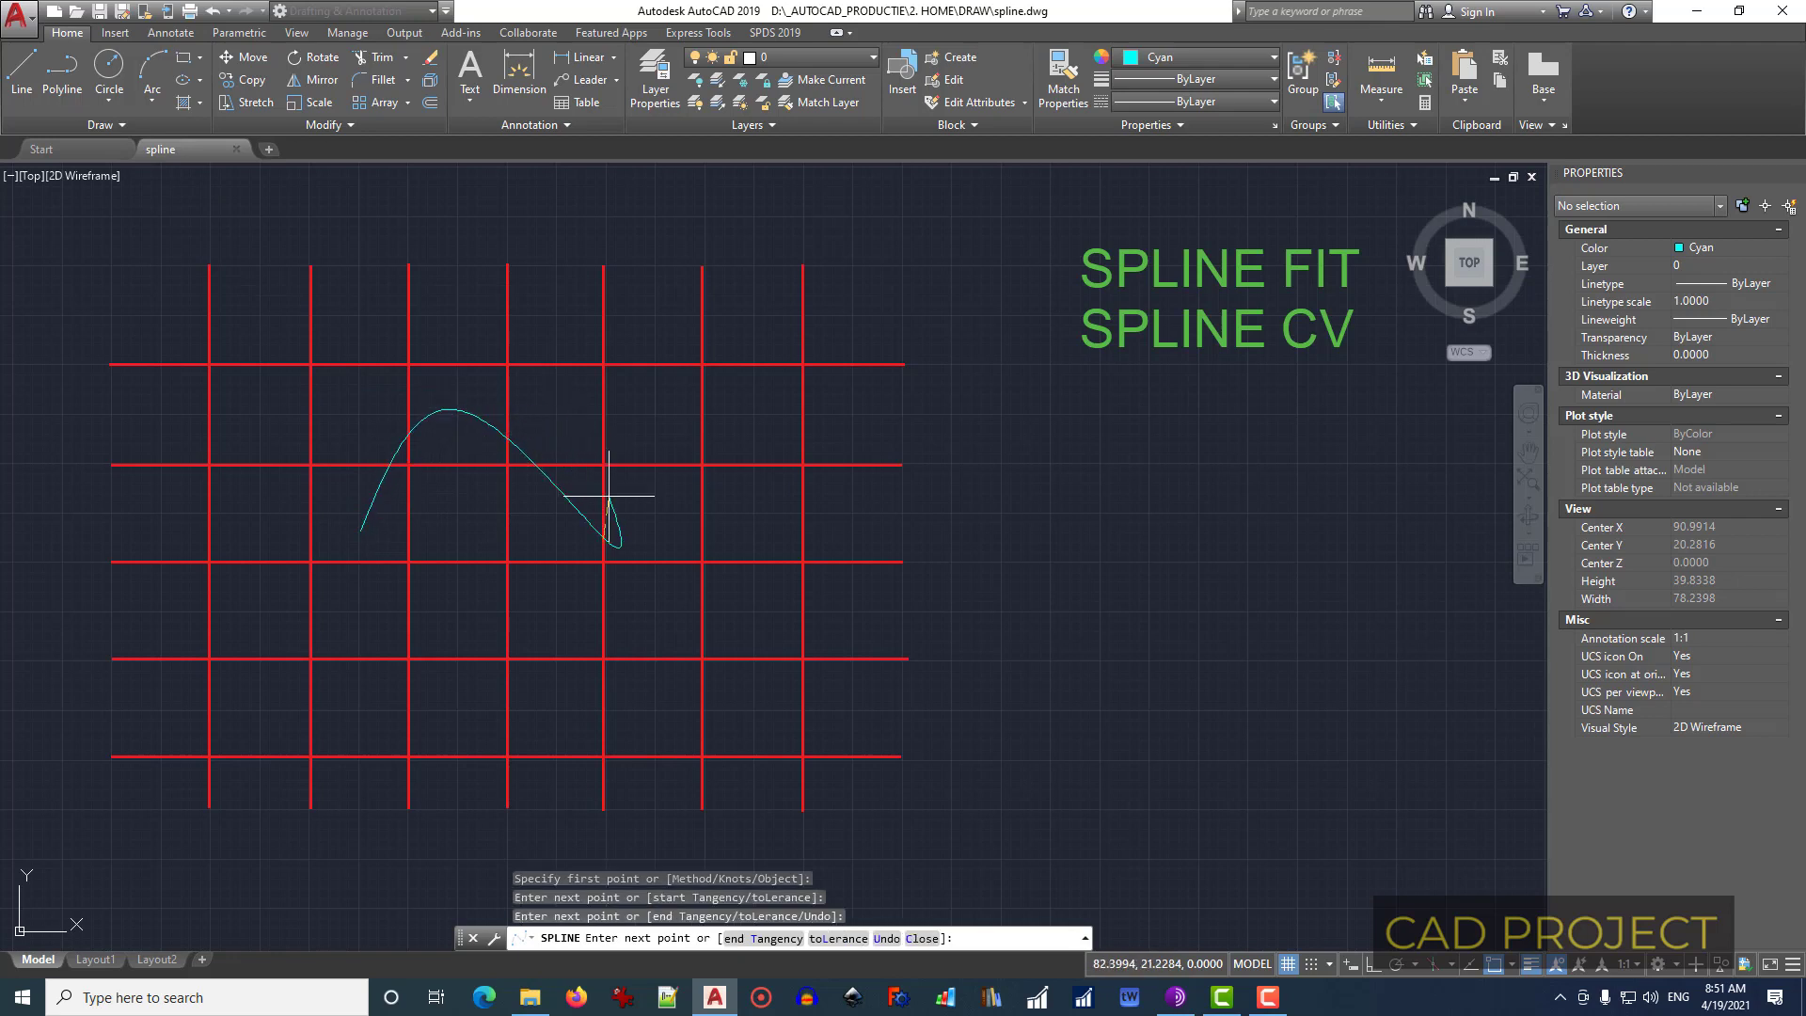
click(803, 538)
click(951, 383)
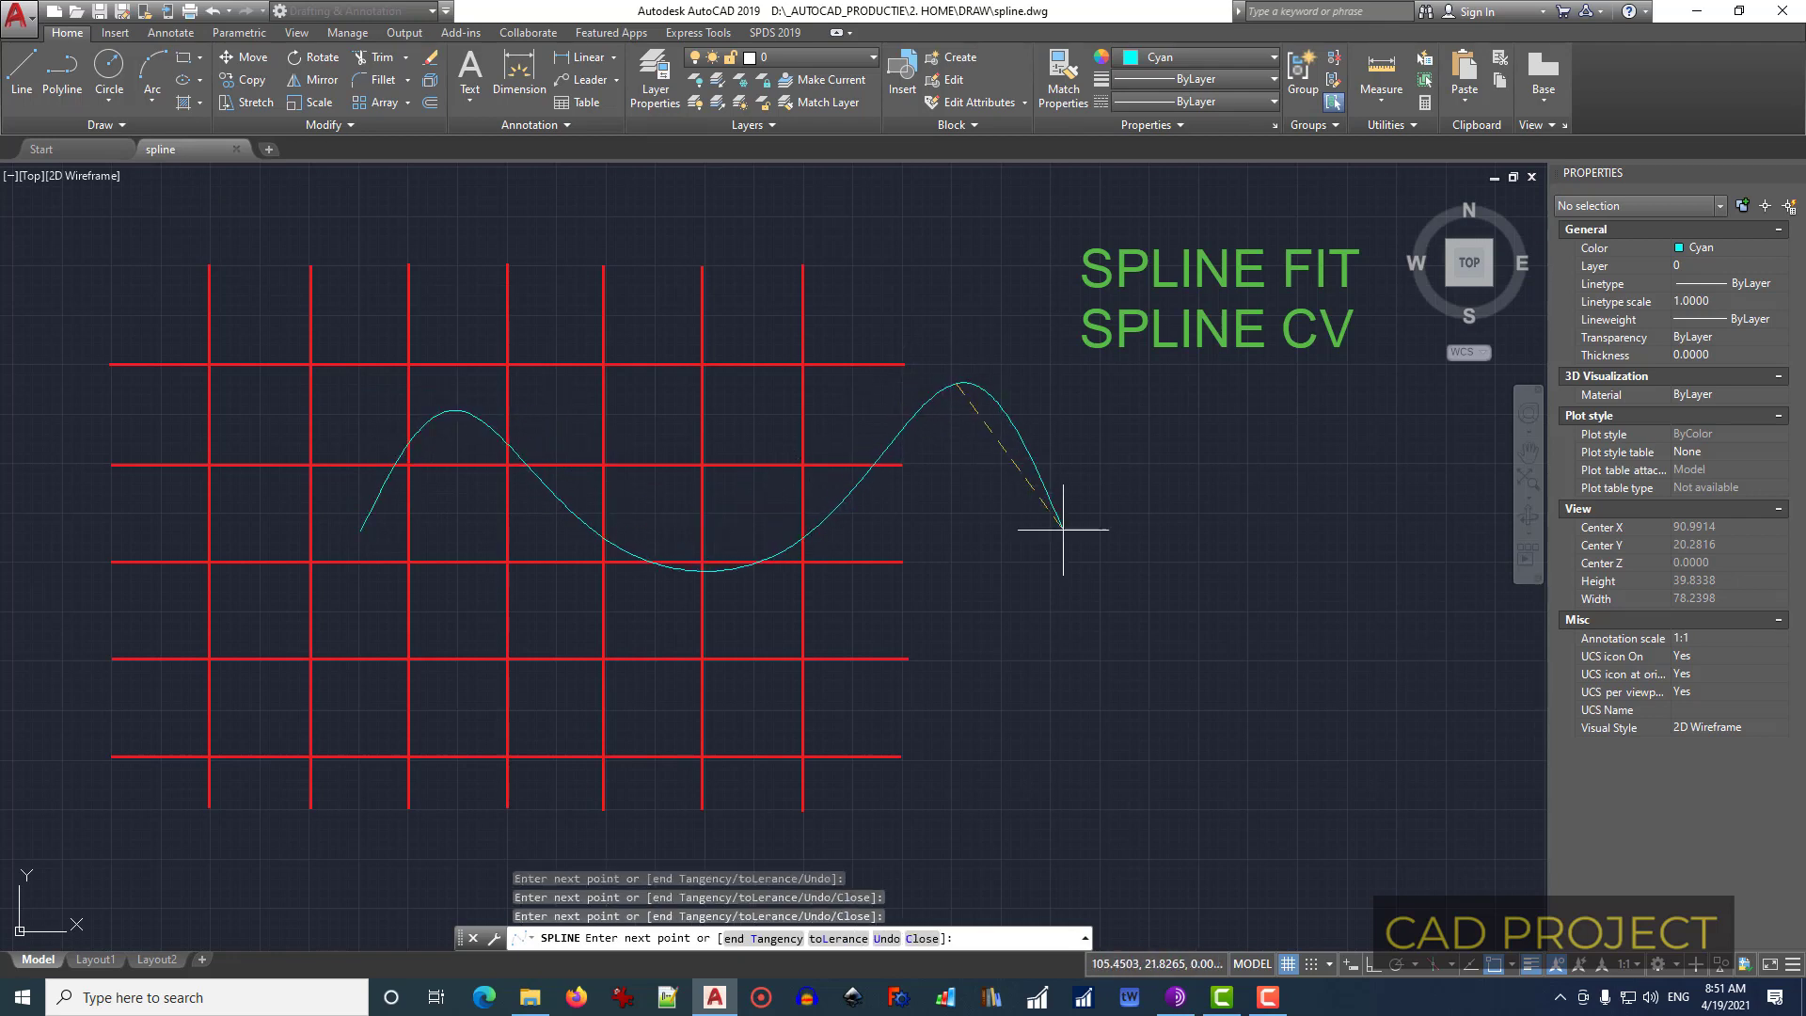
click(1168, 565)
key(Return)
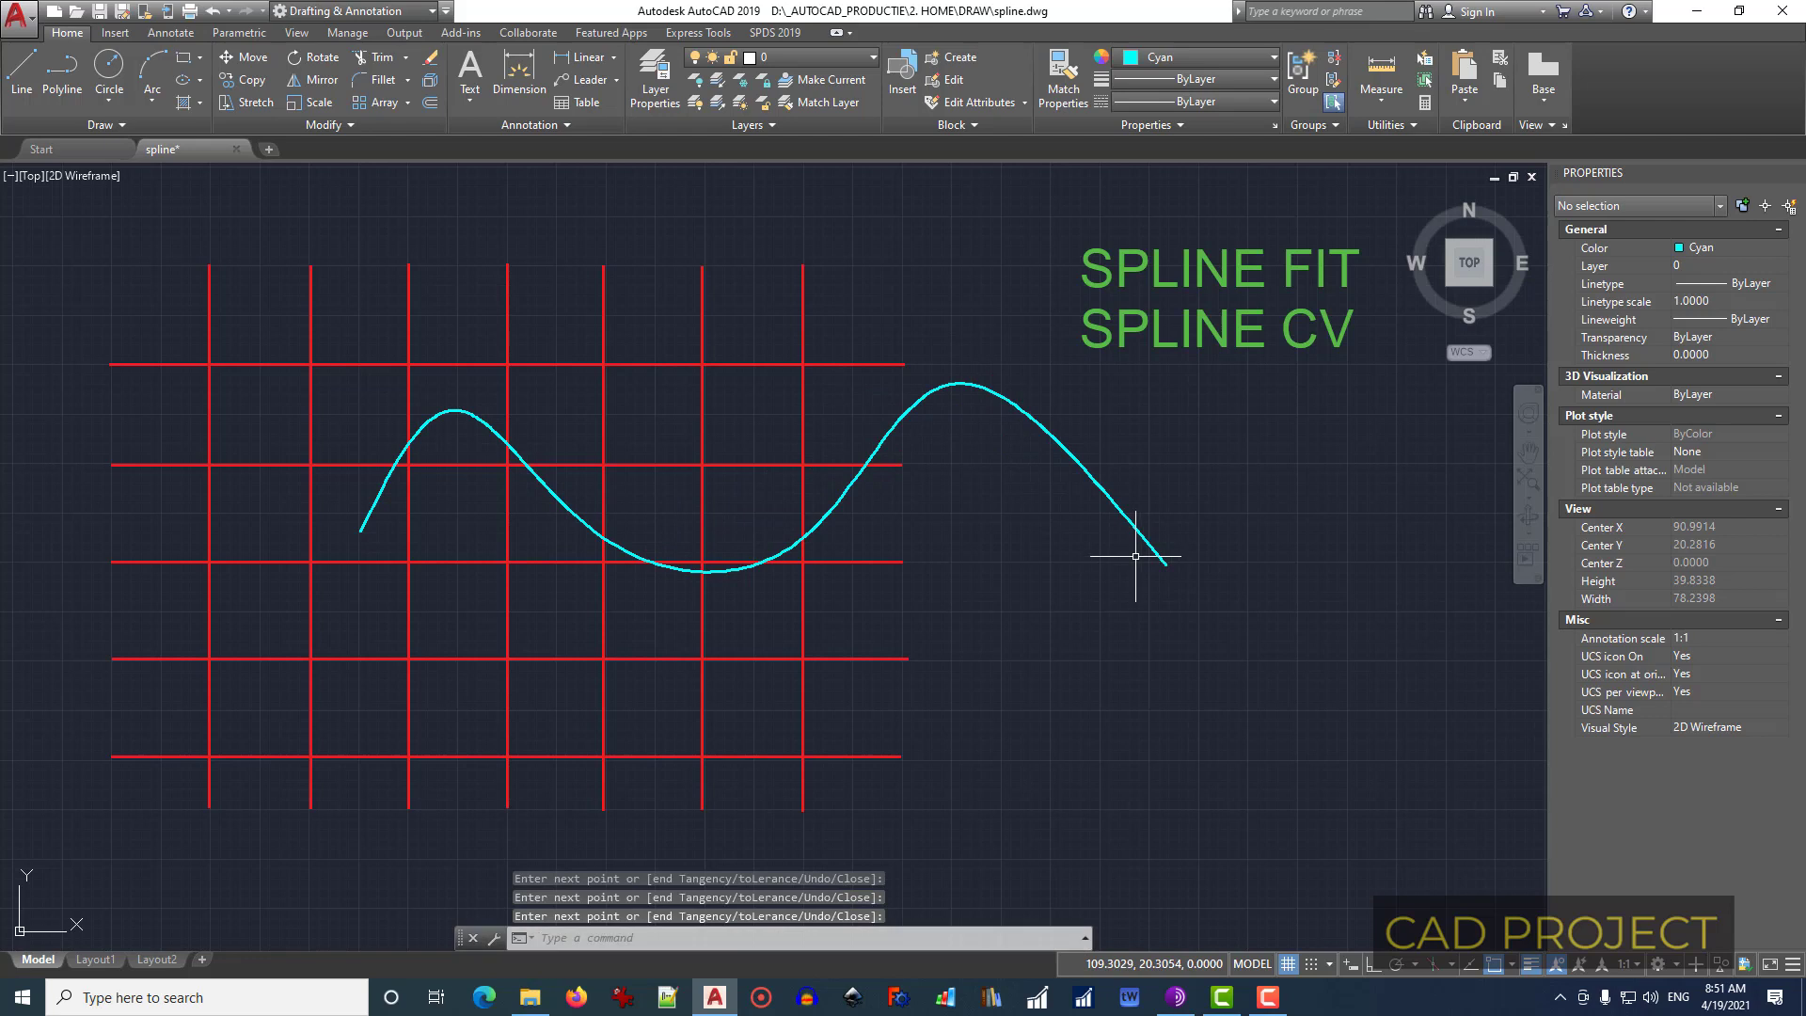
Step: Draw a Spline CV curve with six control vertices below the fit spline, running past the grid's right side
click(106, 127)
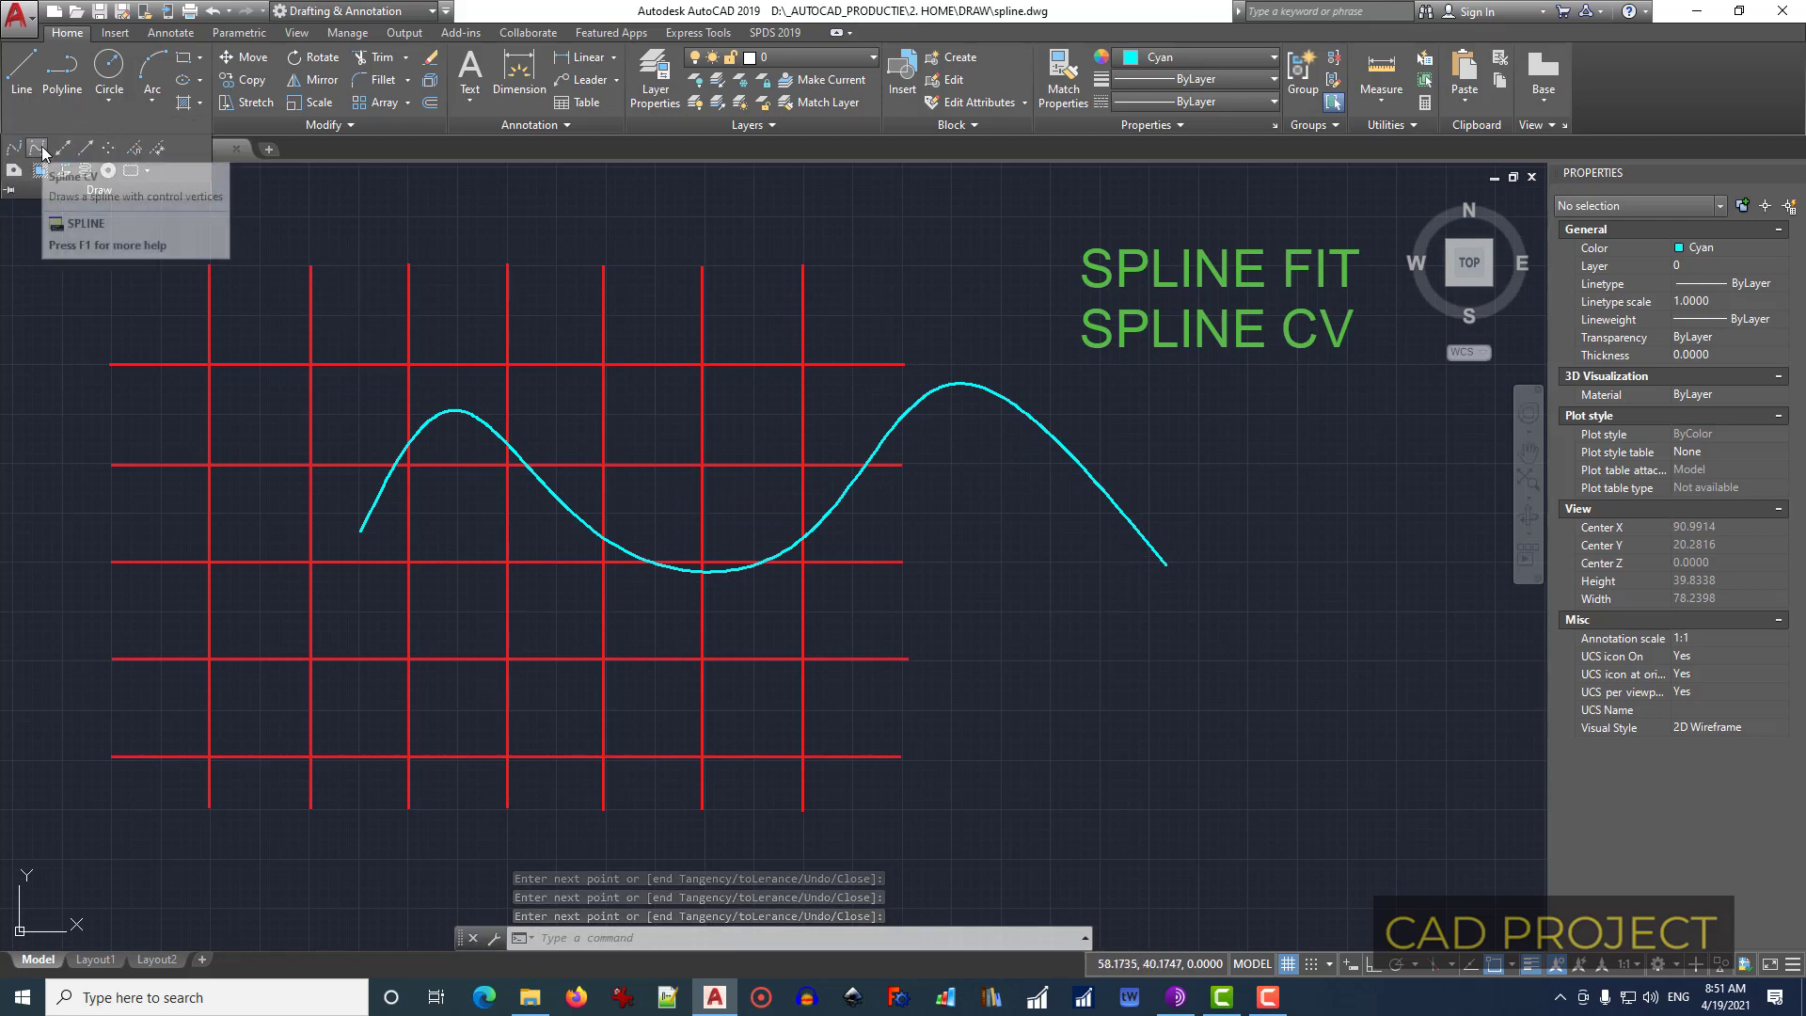
click(39, 149)
click(375, 734)
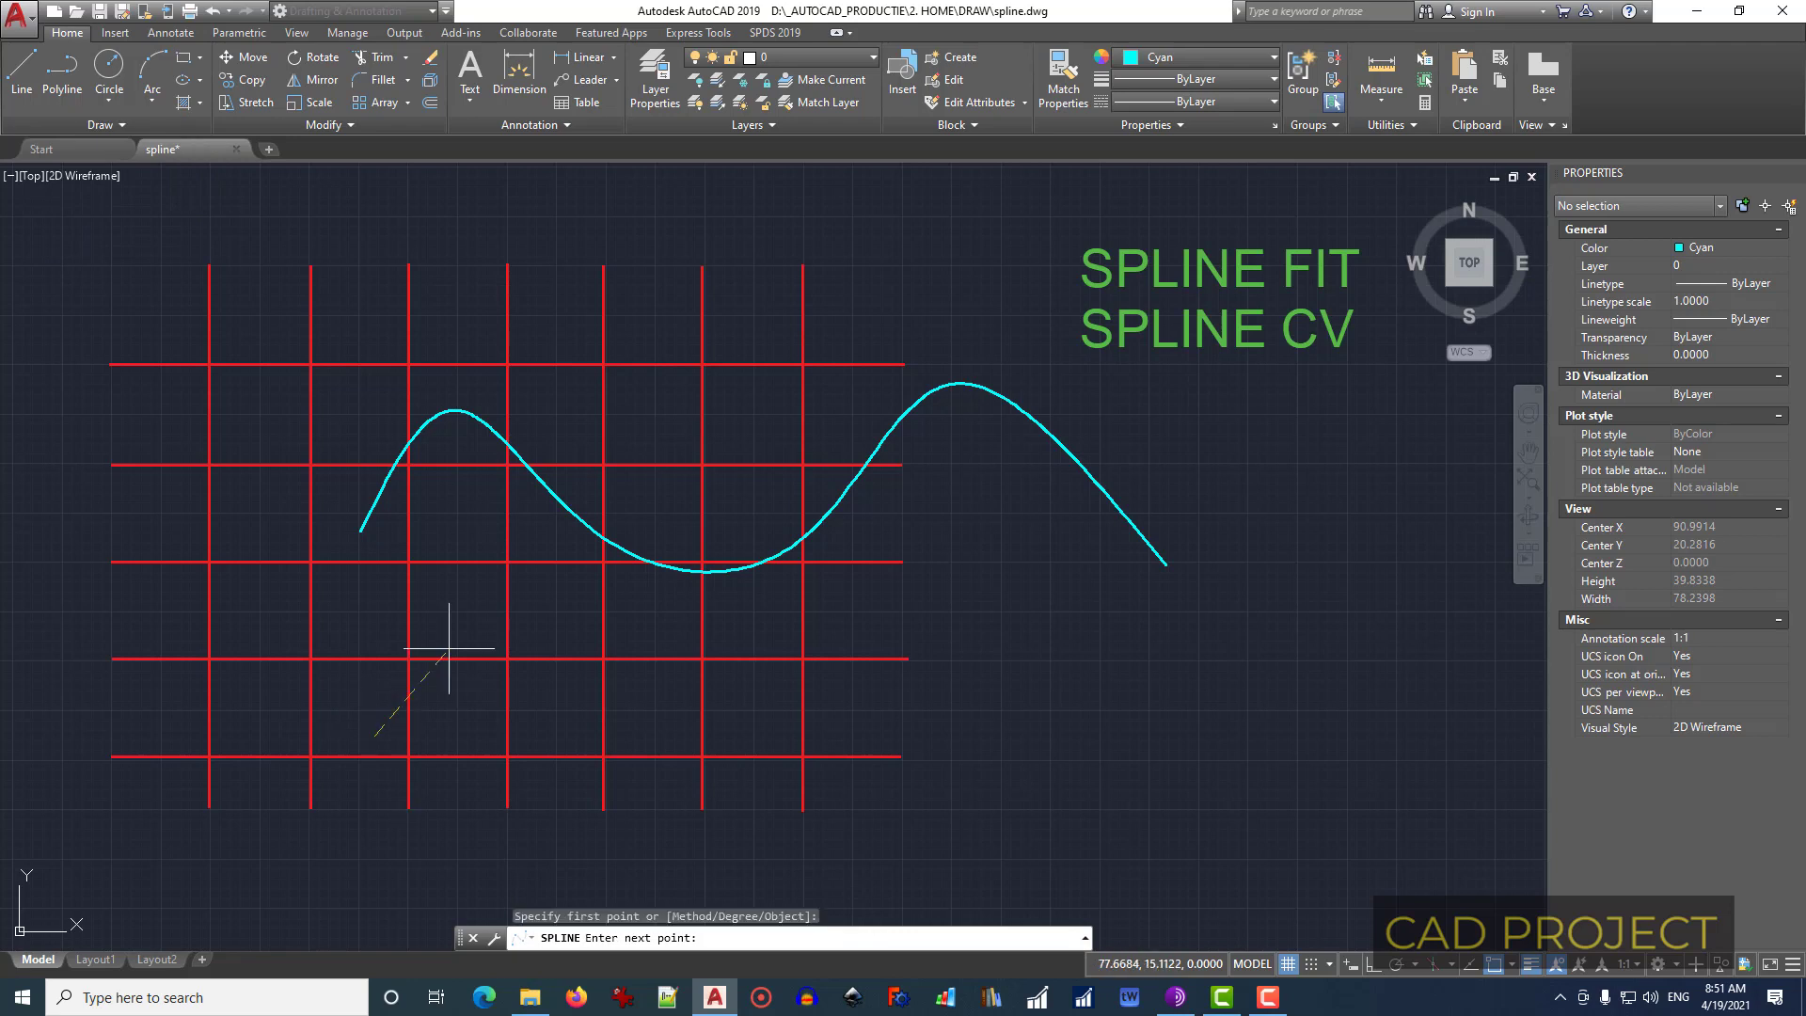
click(482, 607)
click(719, 777)
click(867, 691)
click(1132, 637)
click(1259, 807)
key(Return)
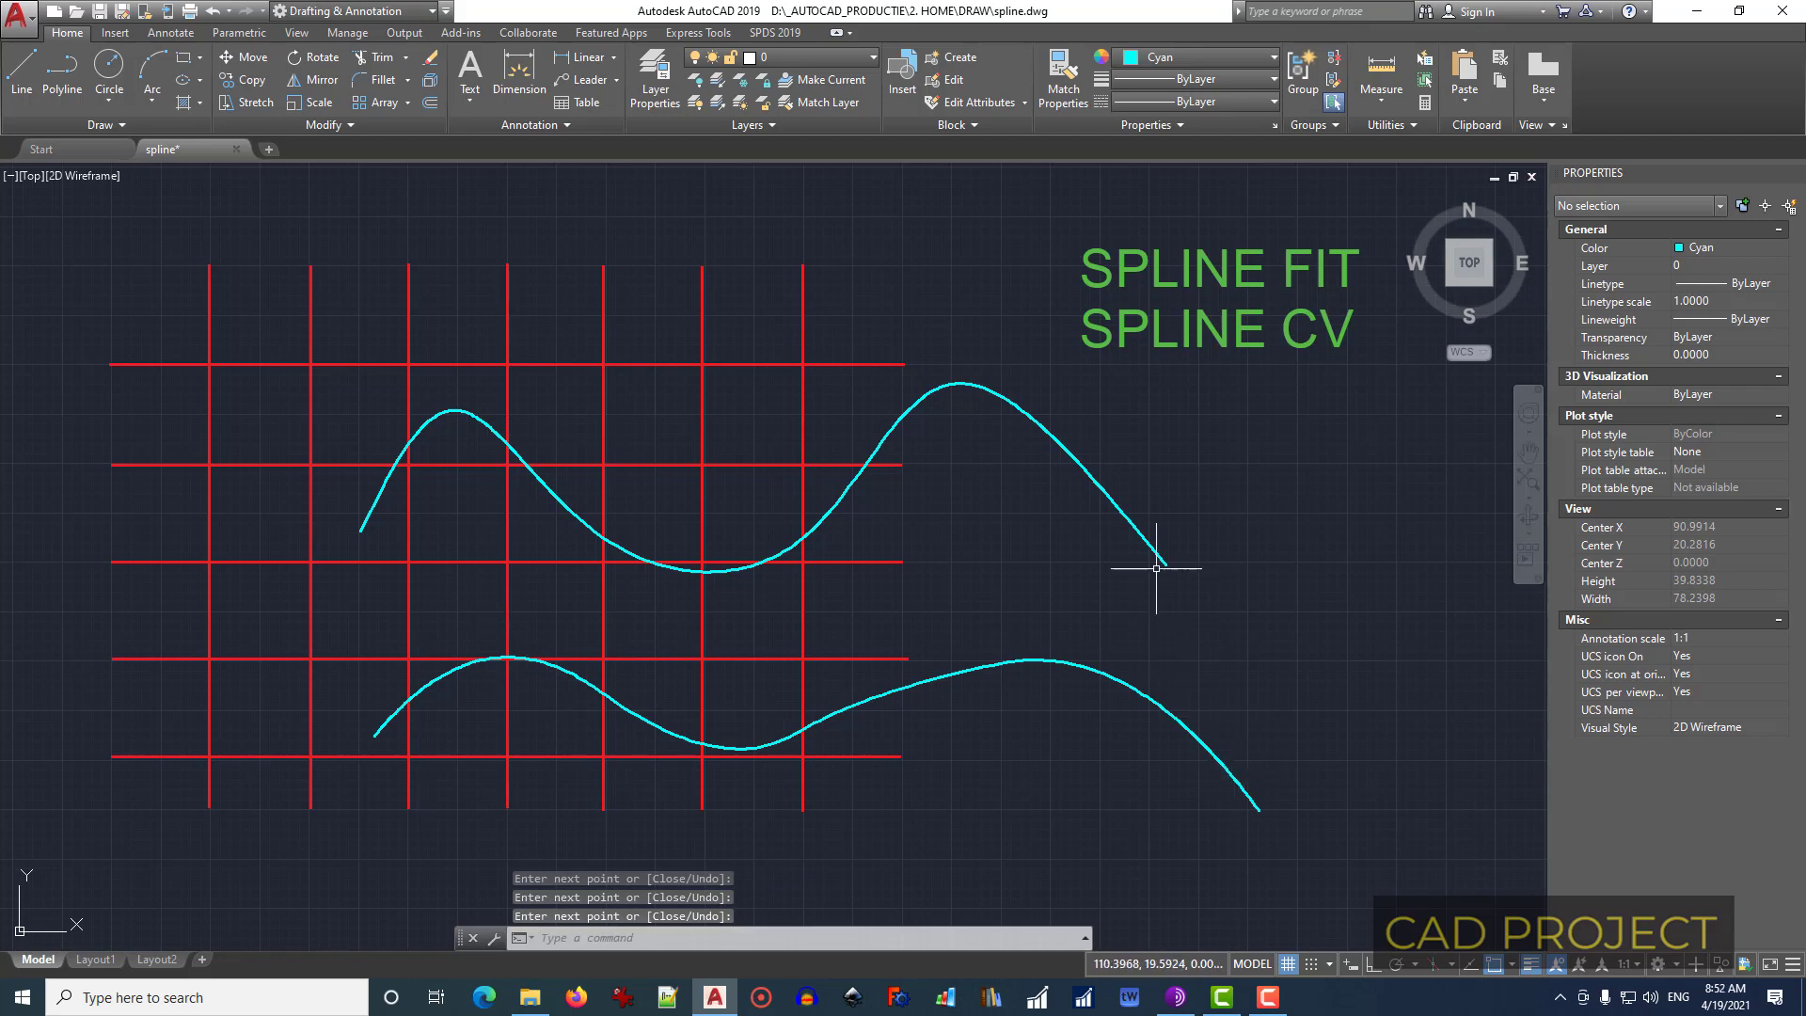
Step: Select both splines and stretch the upper one's fifth fit point upward and its fourth fit point to the right
click(996, 394)
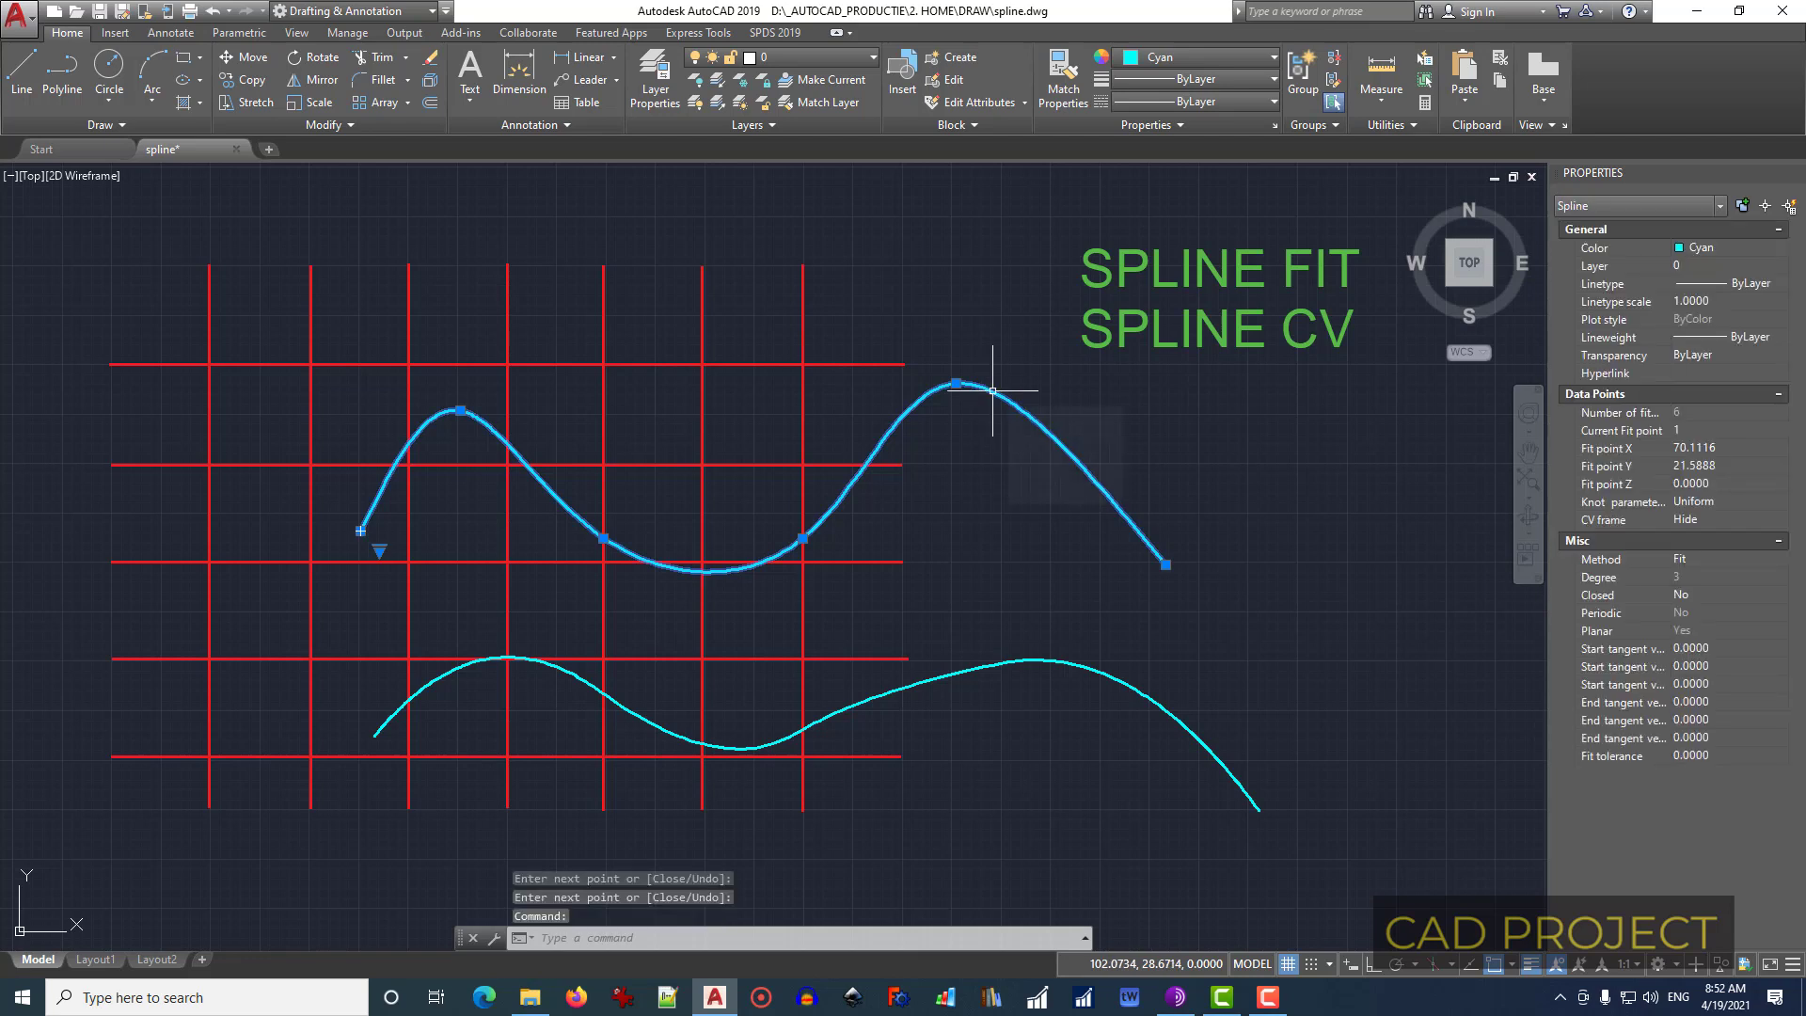
click(998, 664)
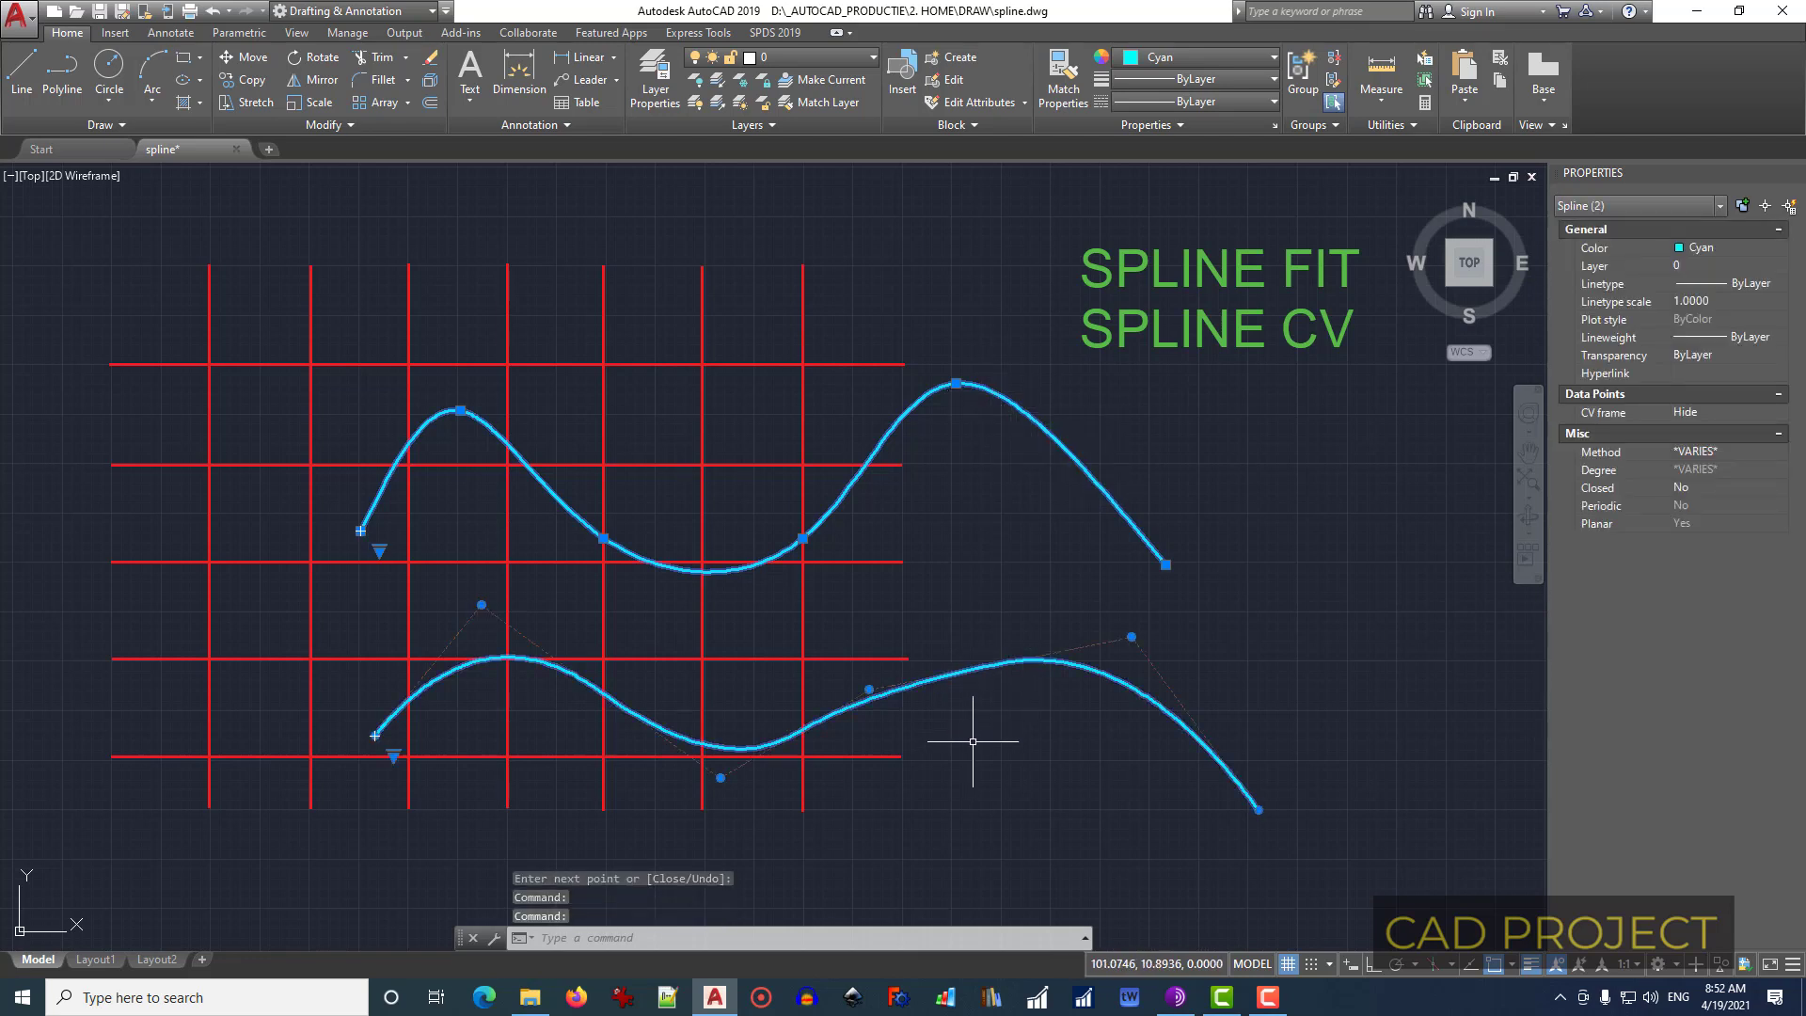
click(956, 384)
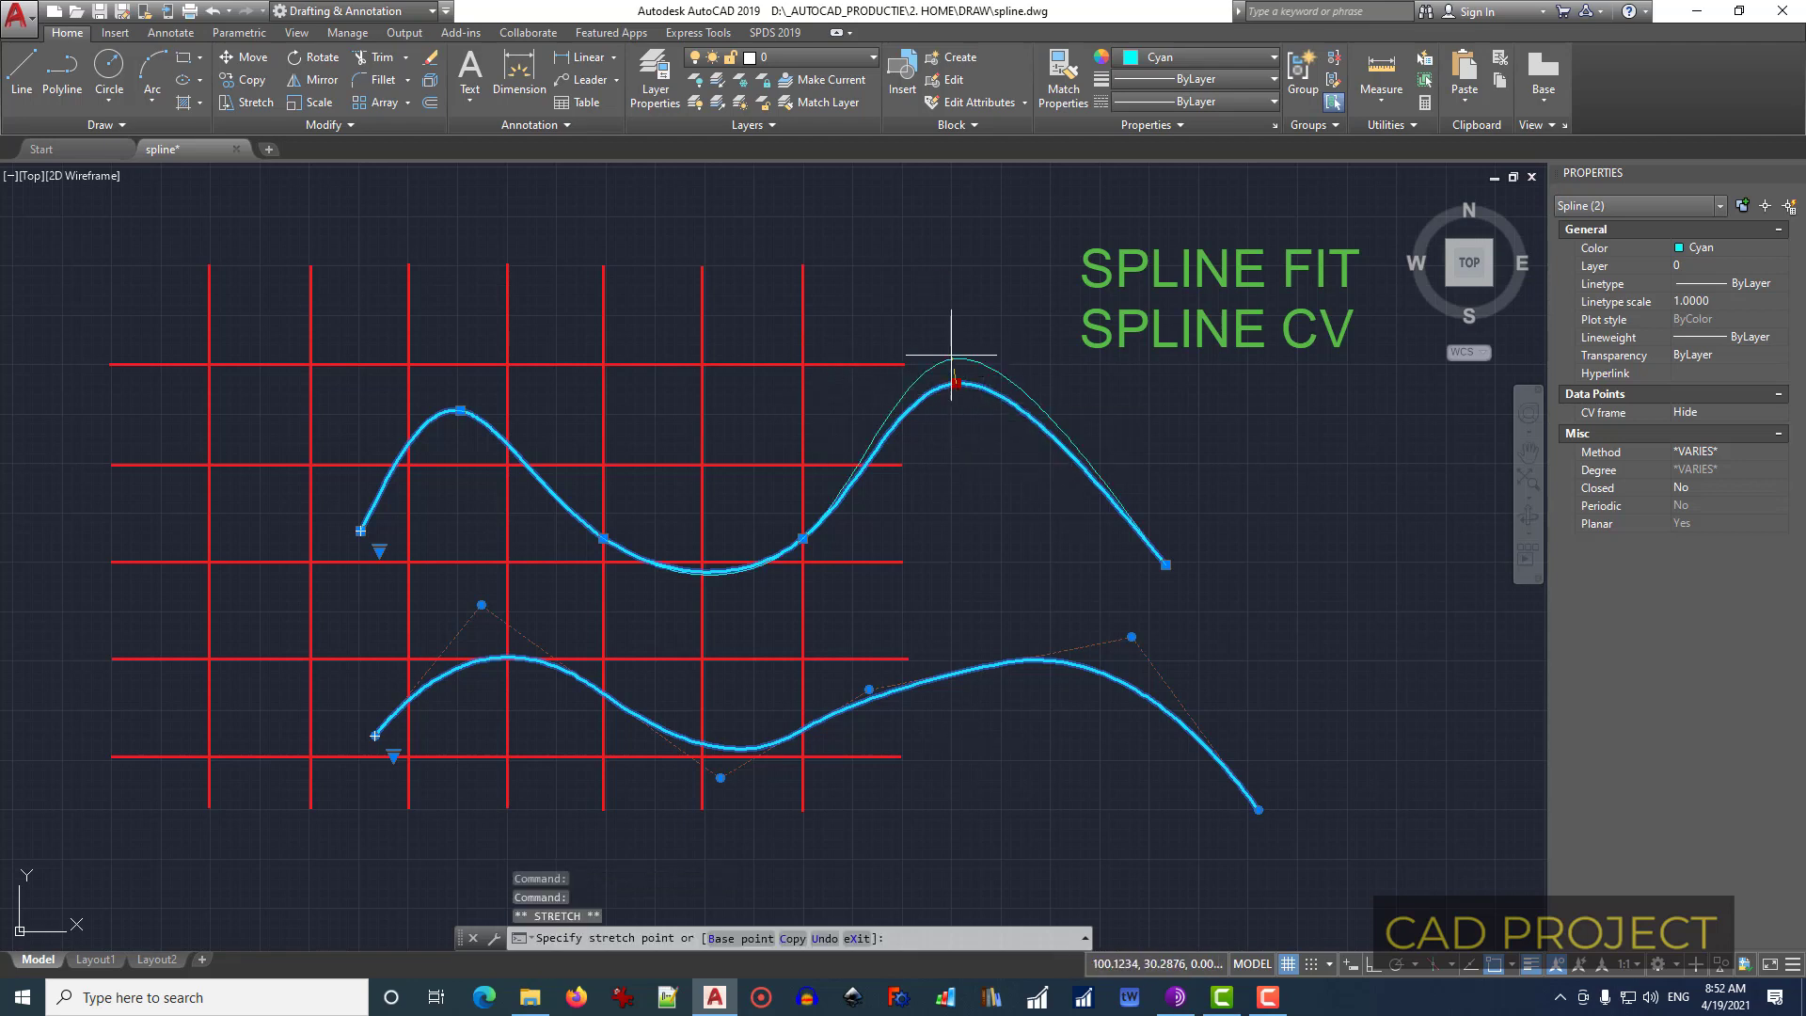
click(944, 292)
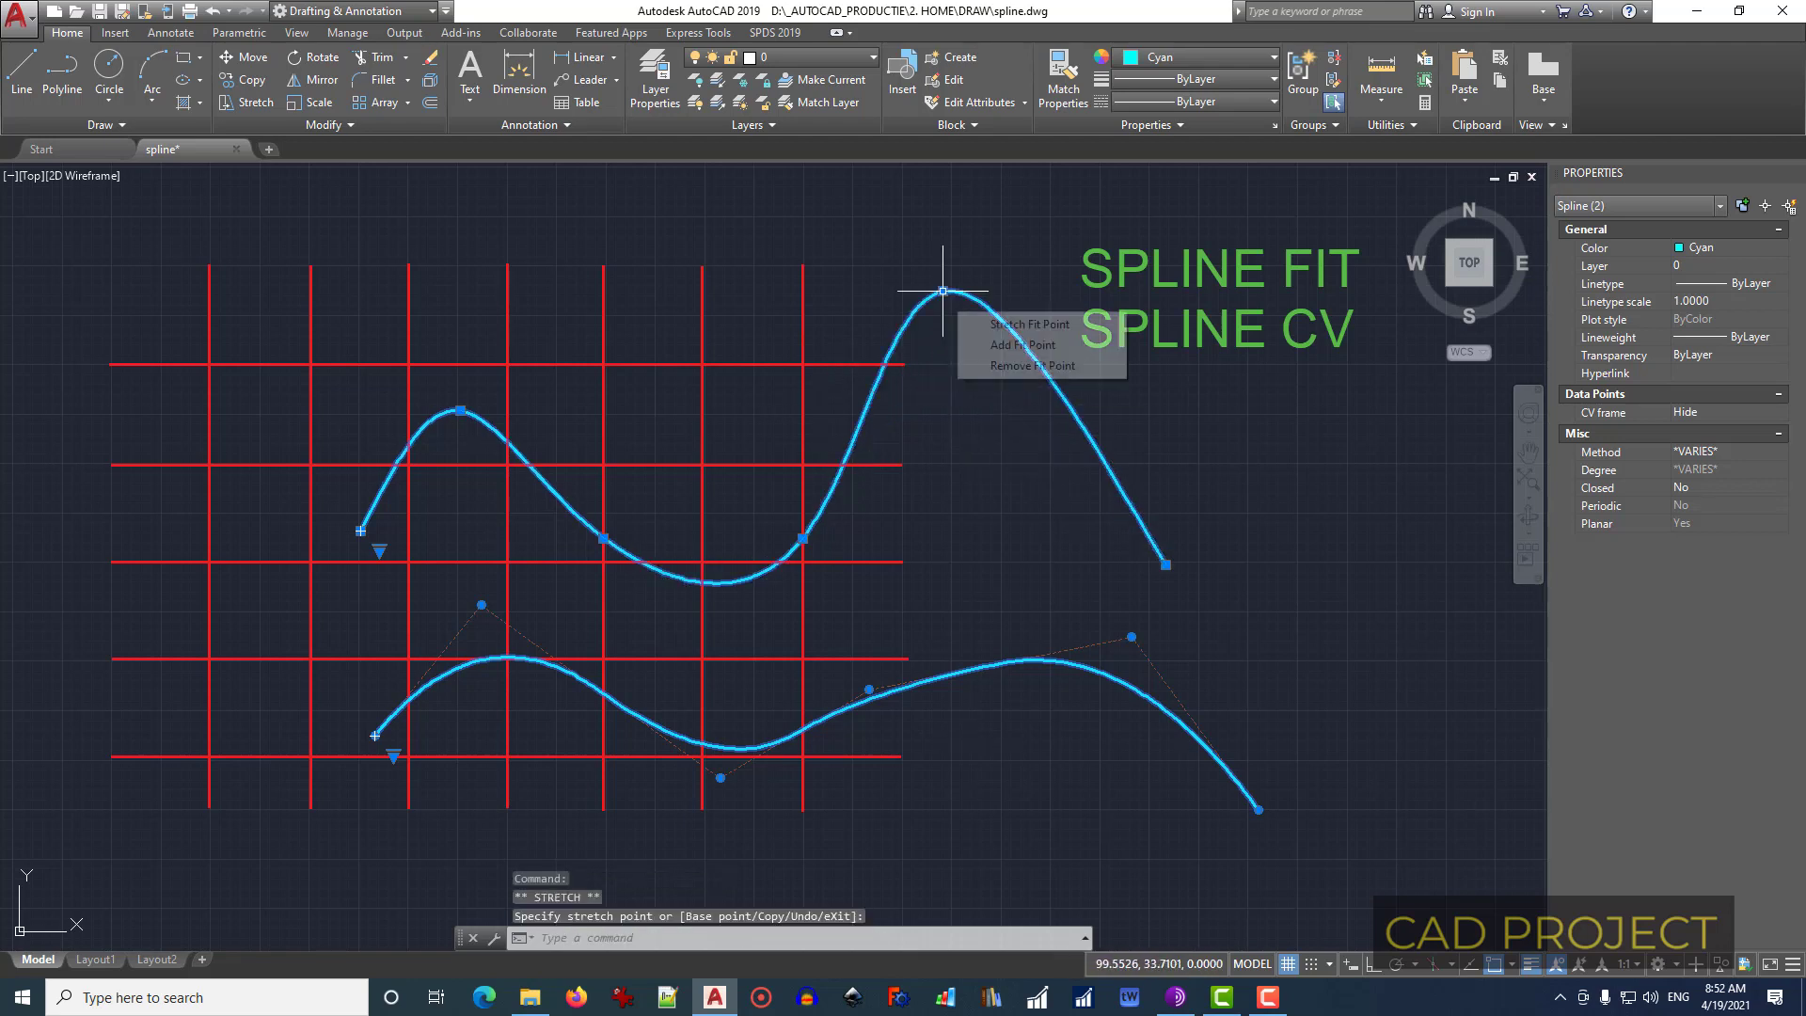
click(803, 540)
click(930, 542)
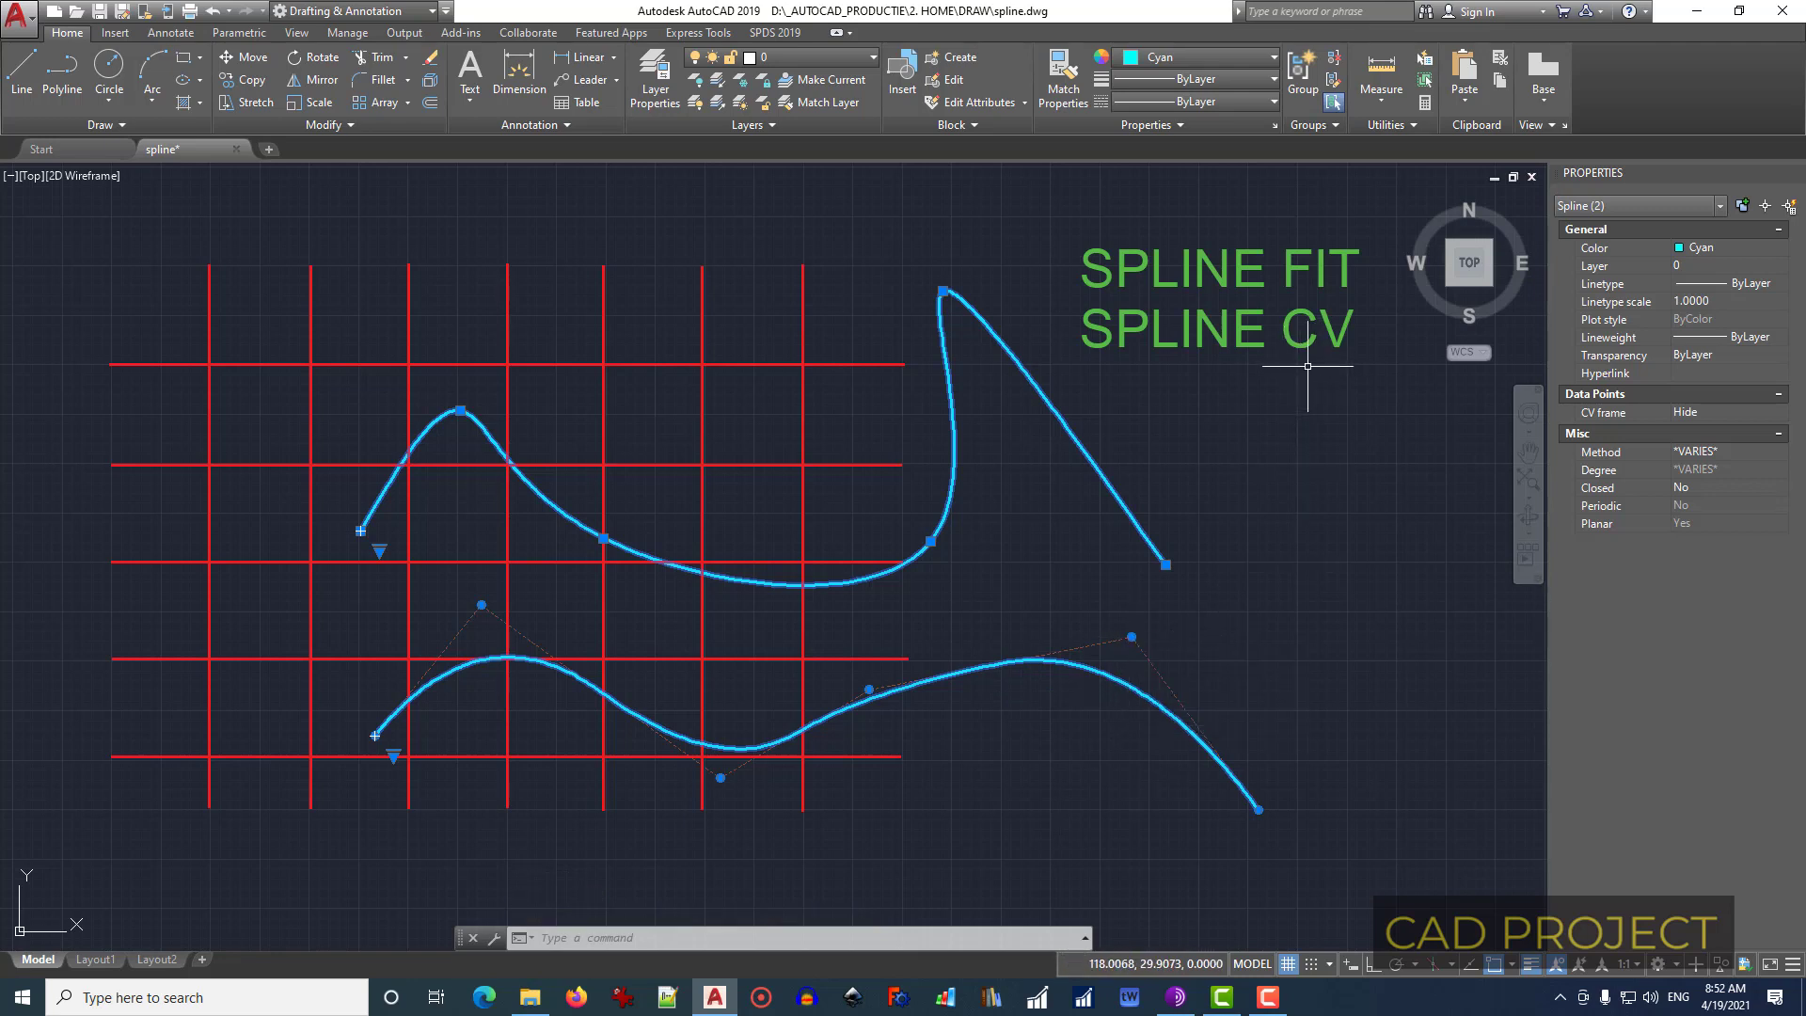
Step: Stretch the lower spline's fifth control vertex upward and the upper spline's fourth fit point up and back to the left
click(1132, 637)
click(1172, 545)
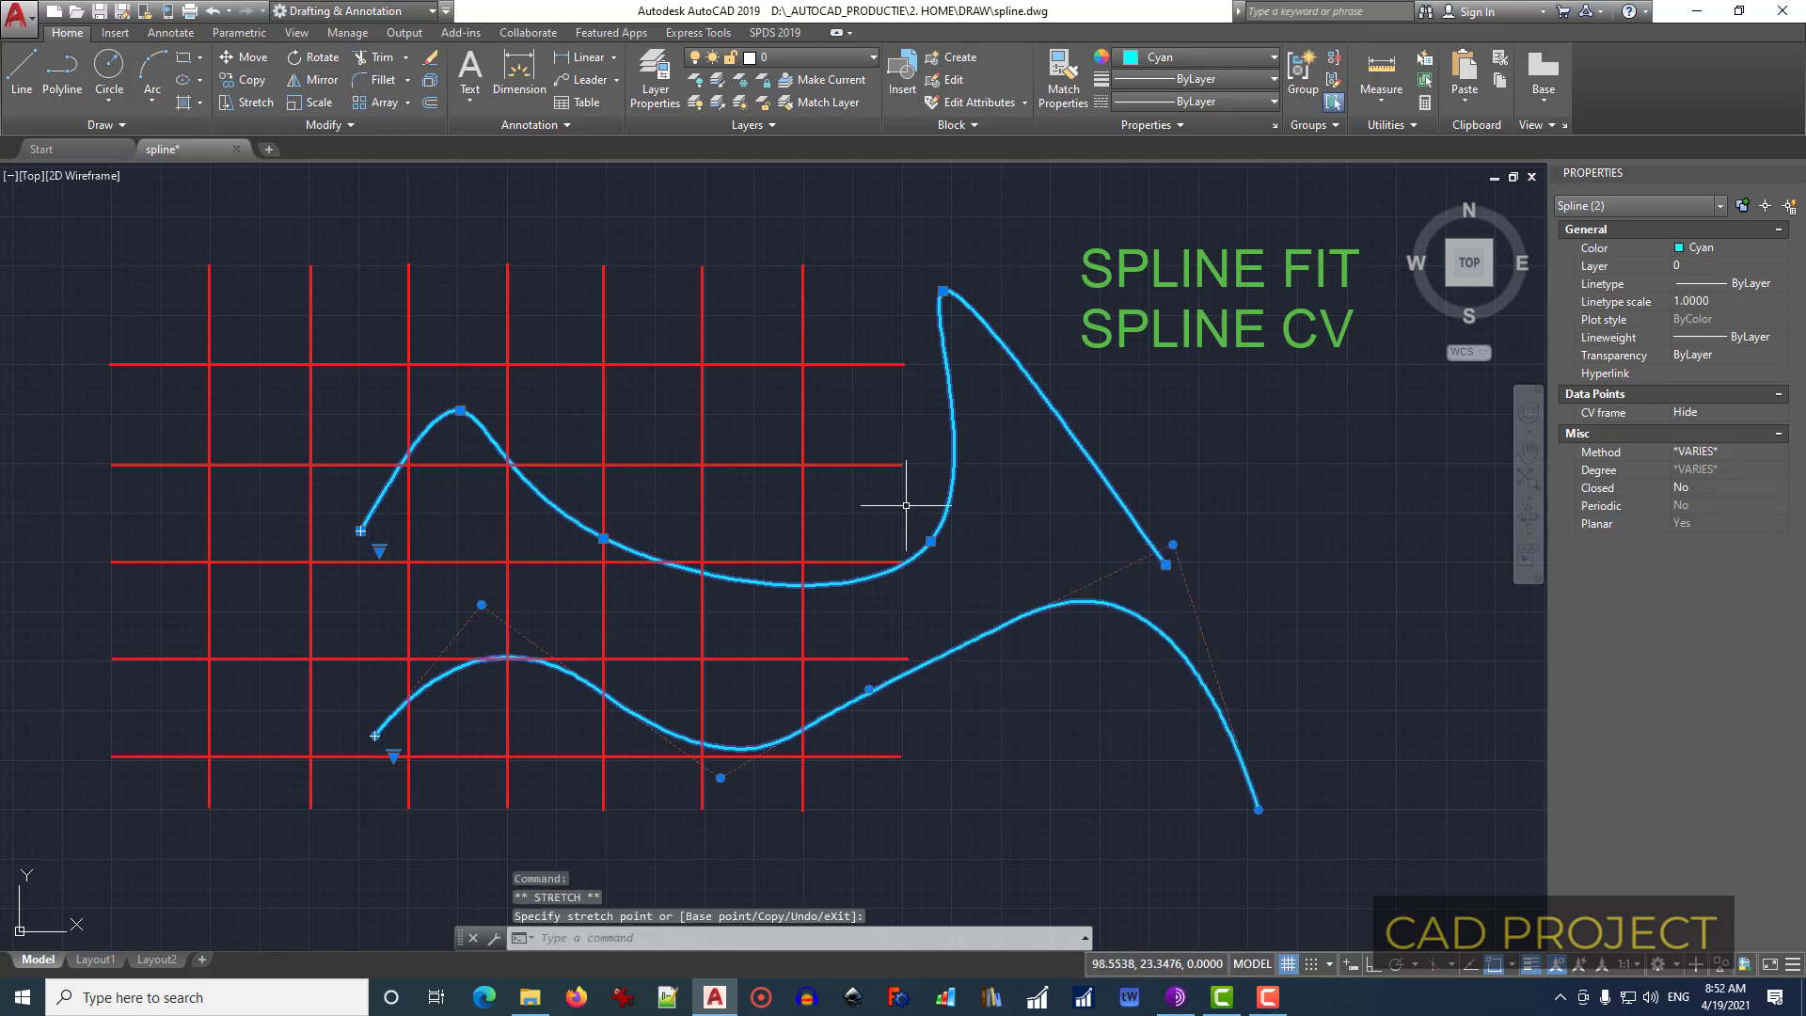
click(930, 542)
click(842, 490)
Step: Stretch the lower spline's third control vertex downward and its second control vertex upward
click(723, 777)
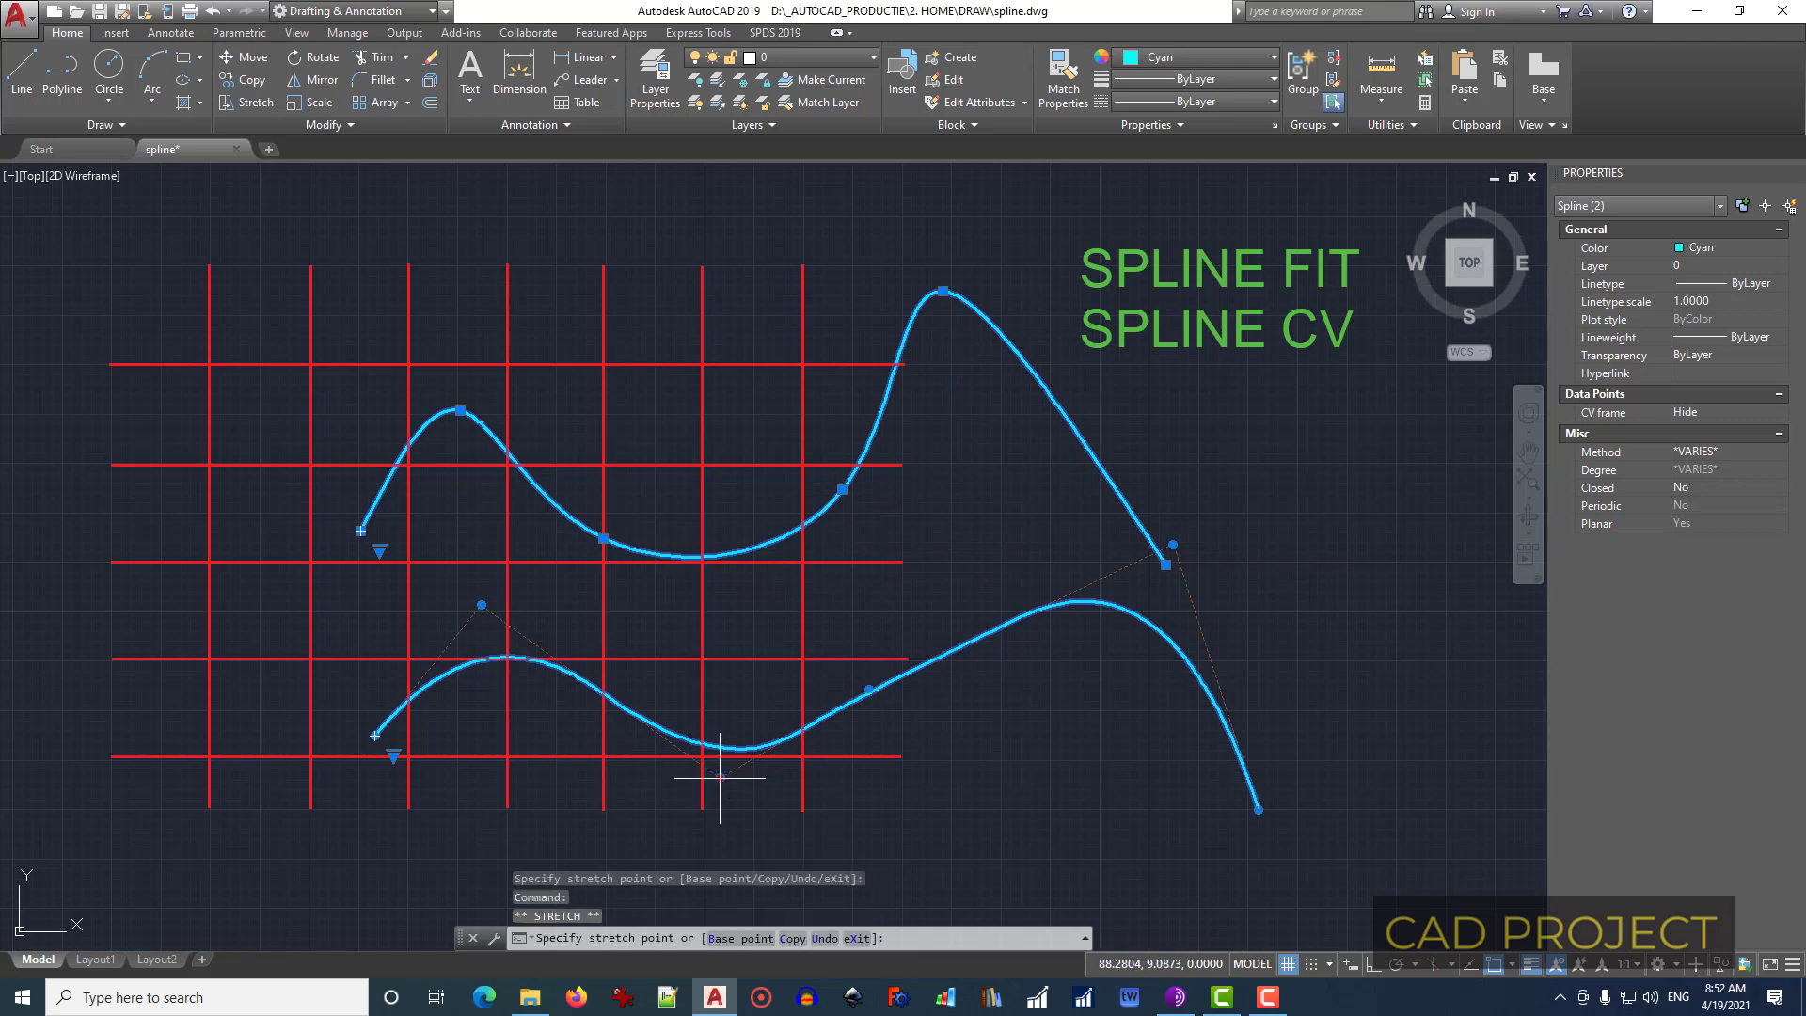
click(726, 867)
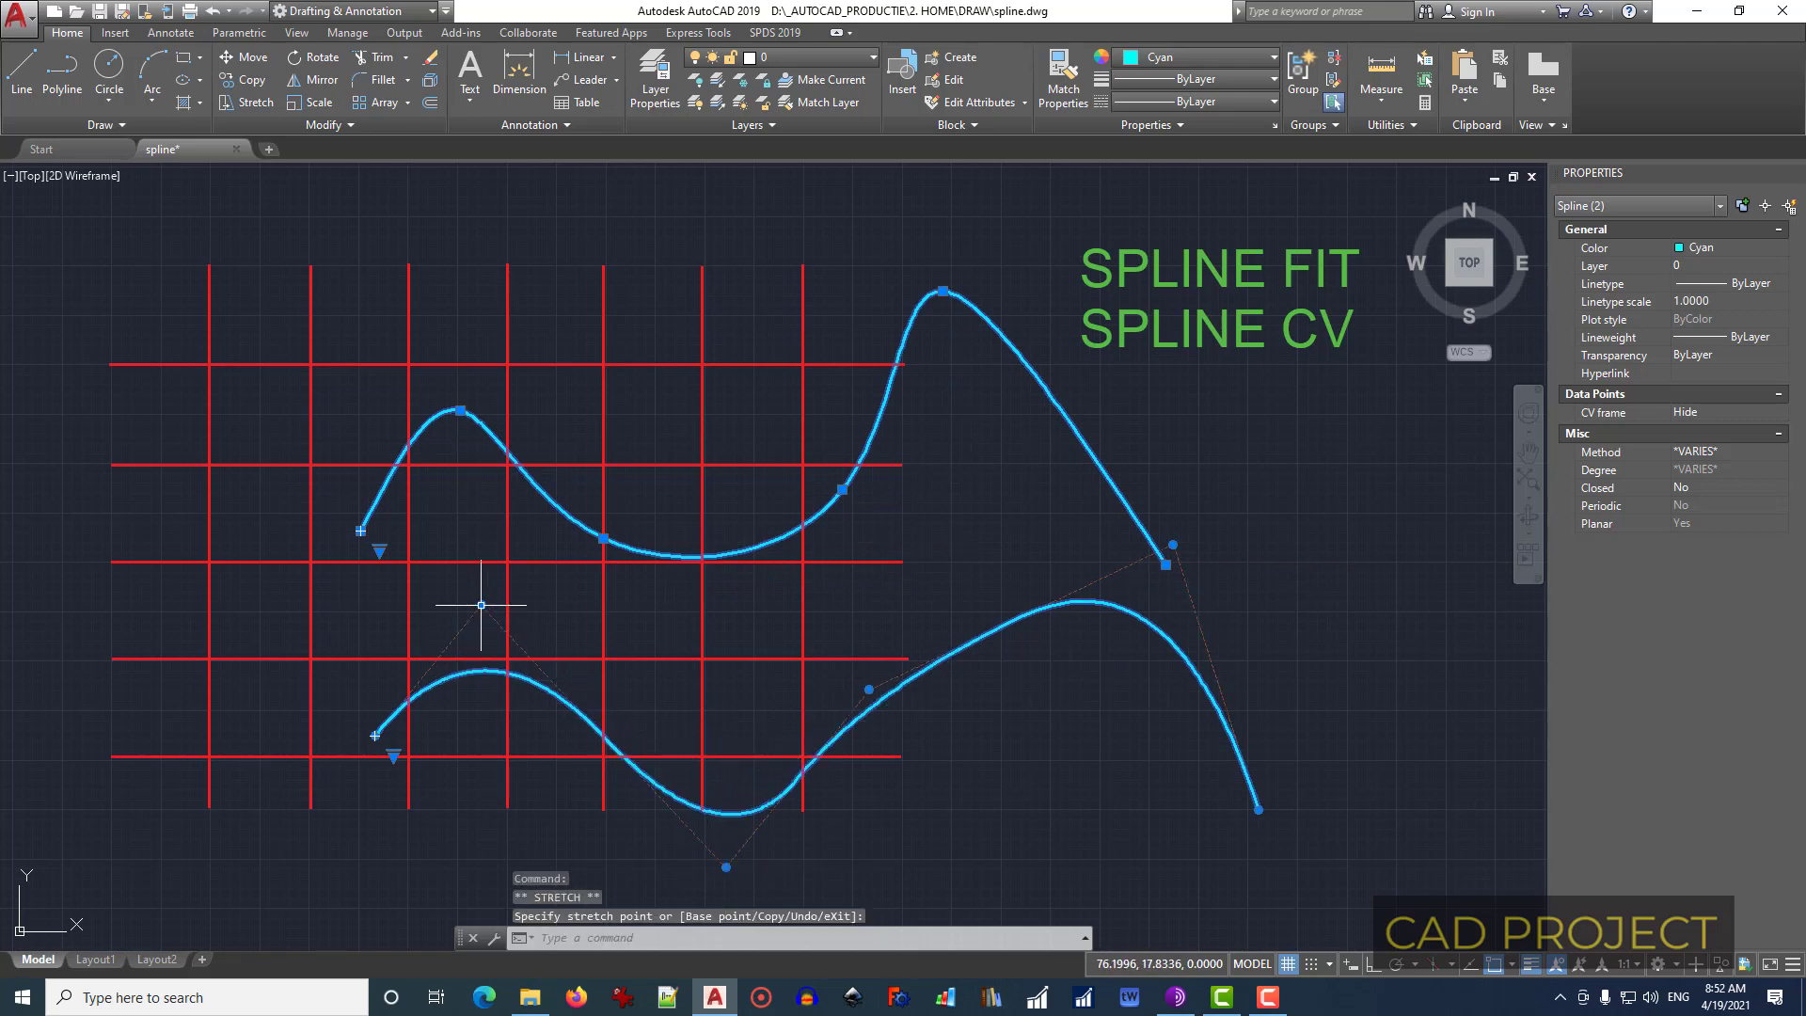
click(482, 605)
click(462, 510)
mouse_move(462, 511)
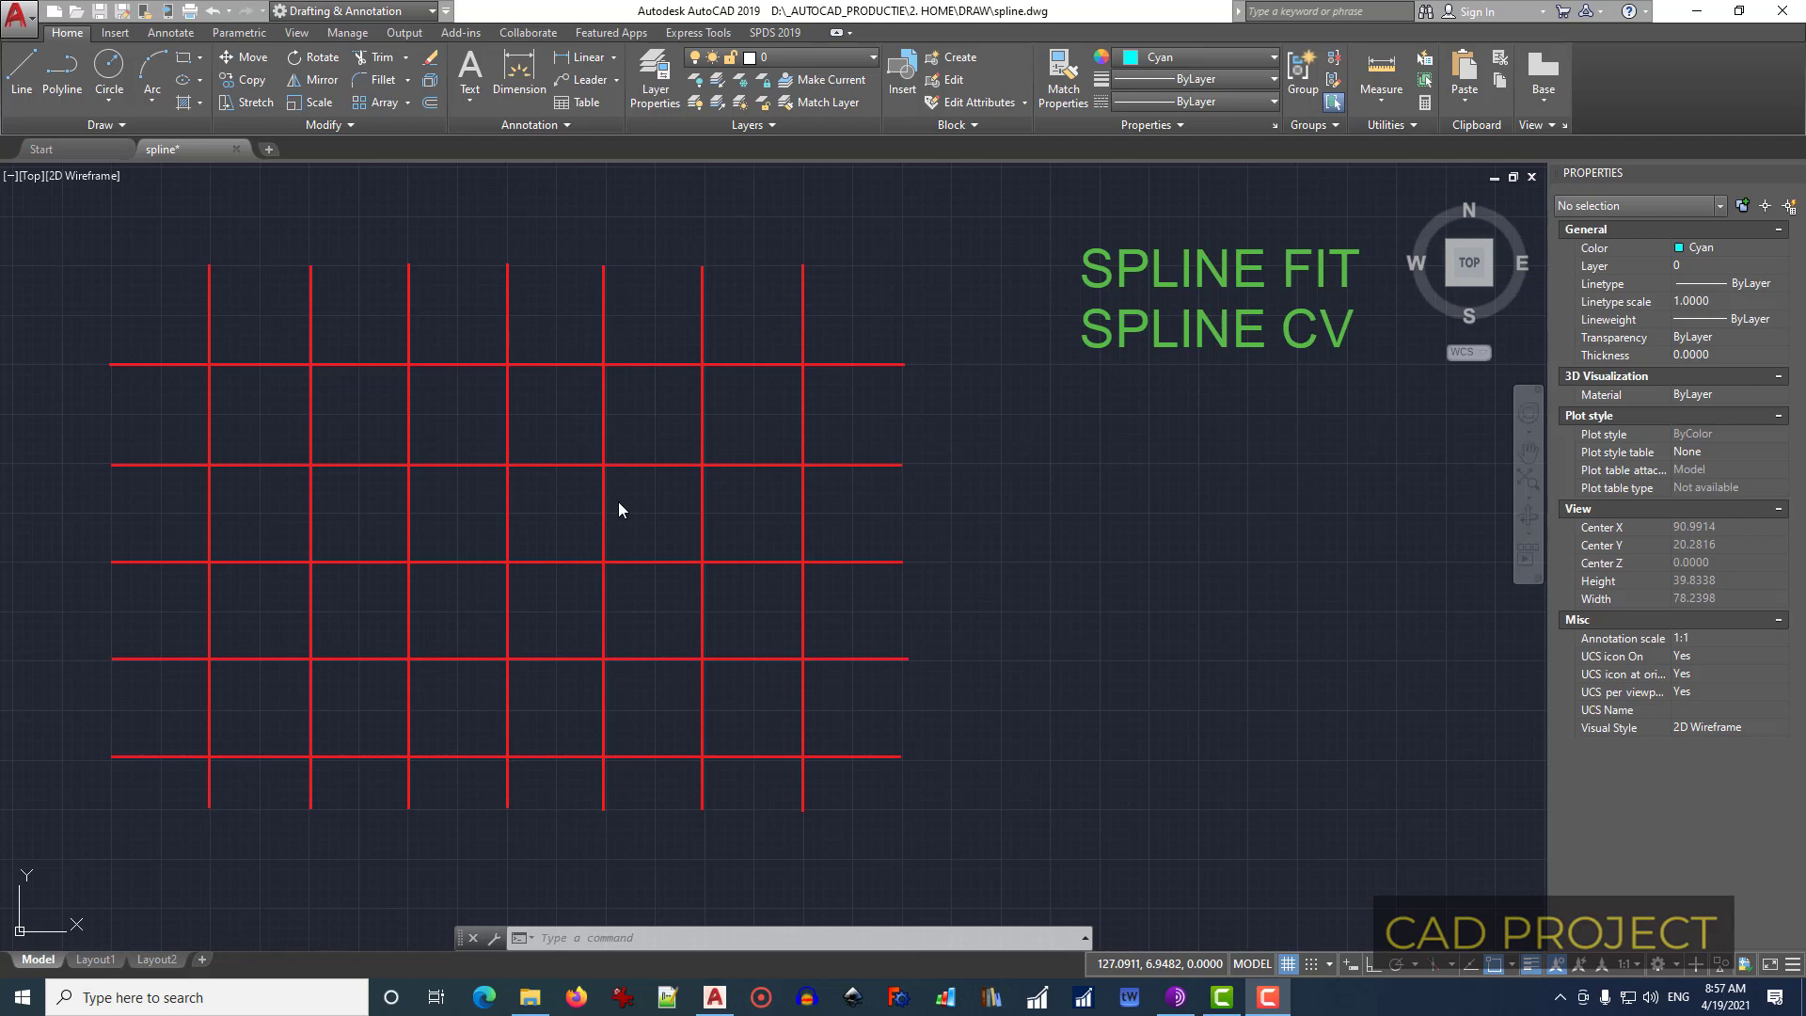
Step: Draw a four-point spline with the Fit method and Chord knots, from the top grid line's left end to its crossing with the third vertical line
text(spl)
key(Return)
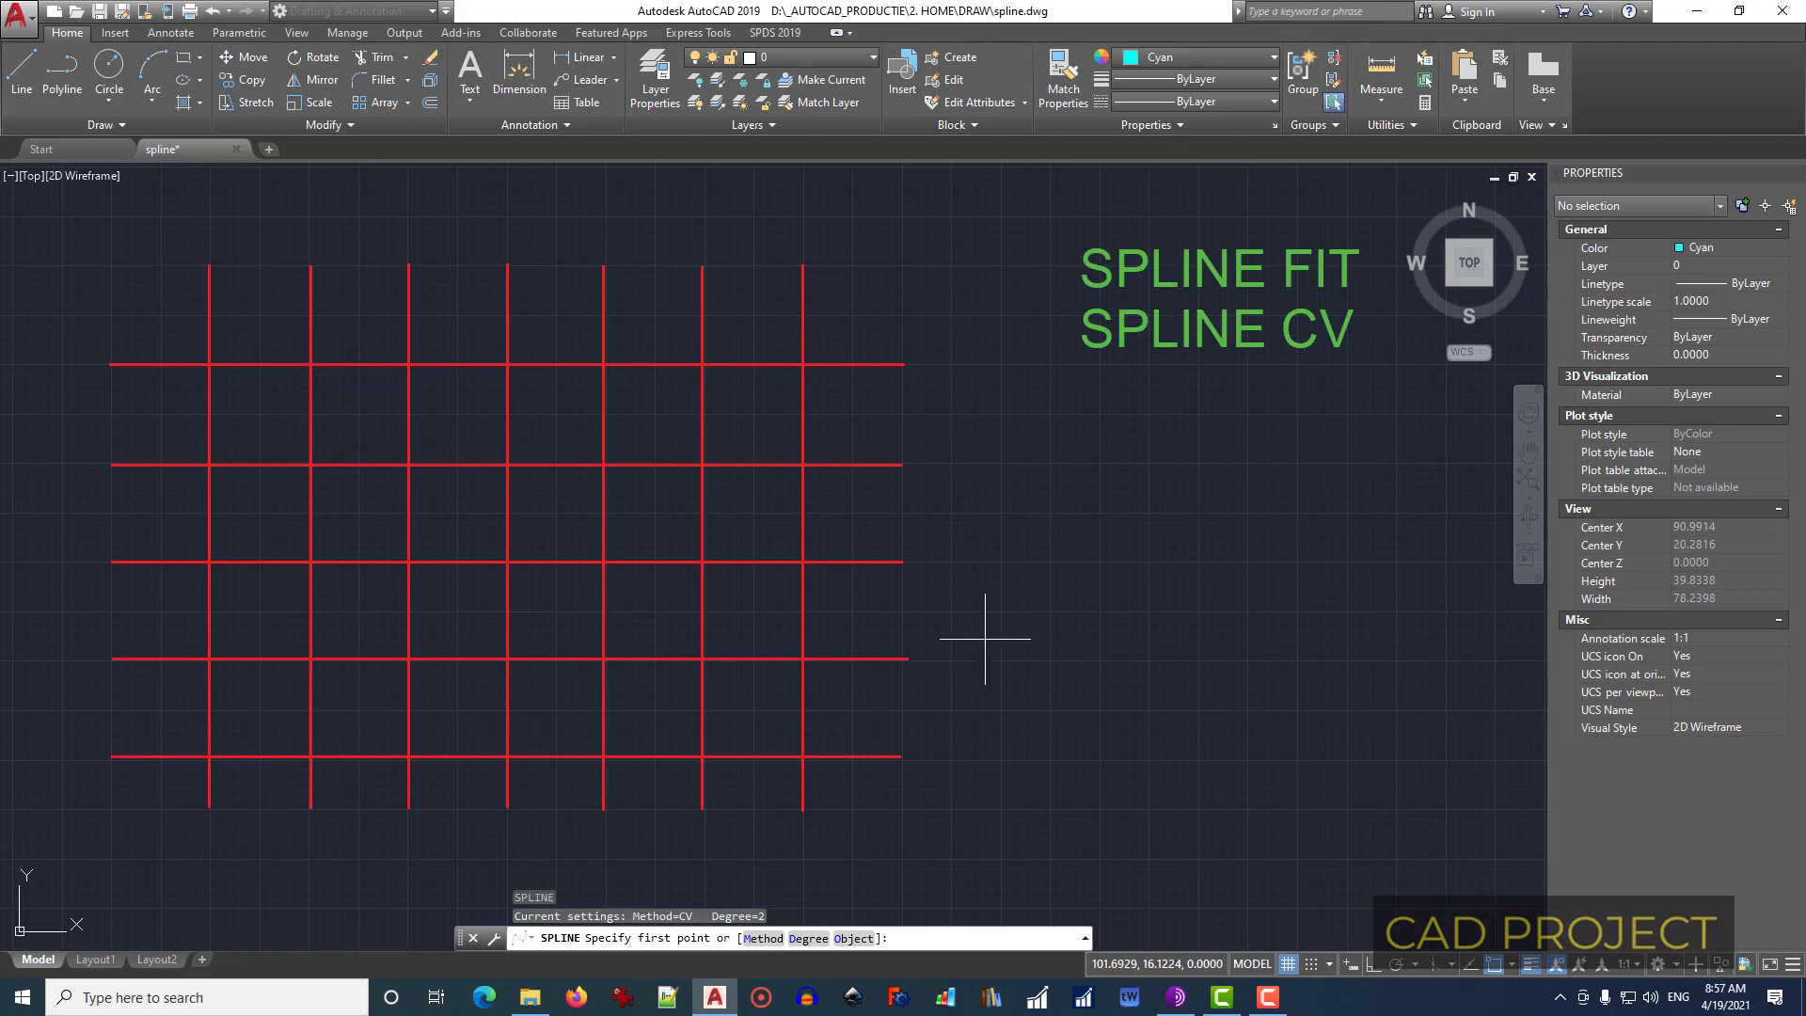
key(Return)
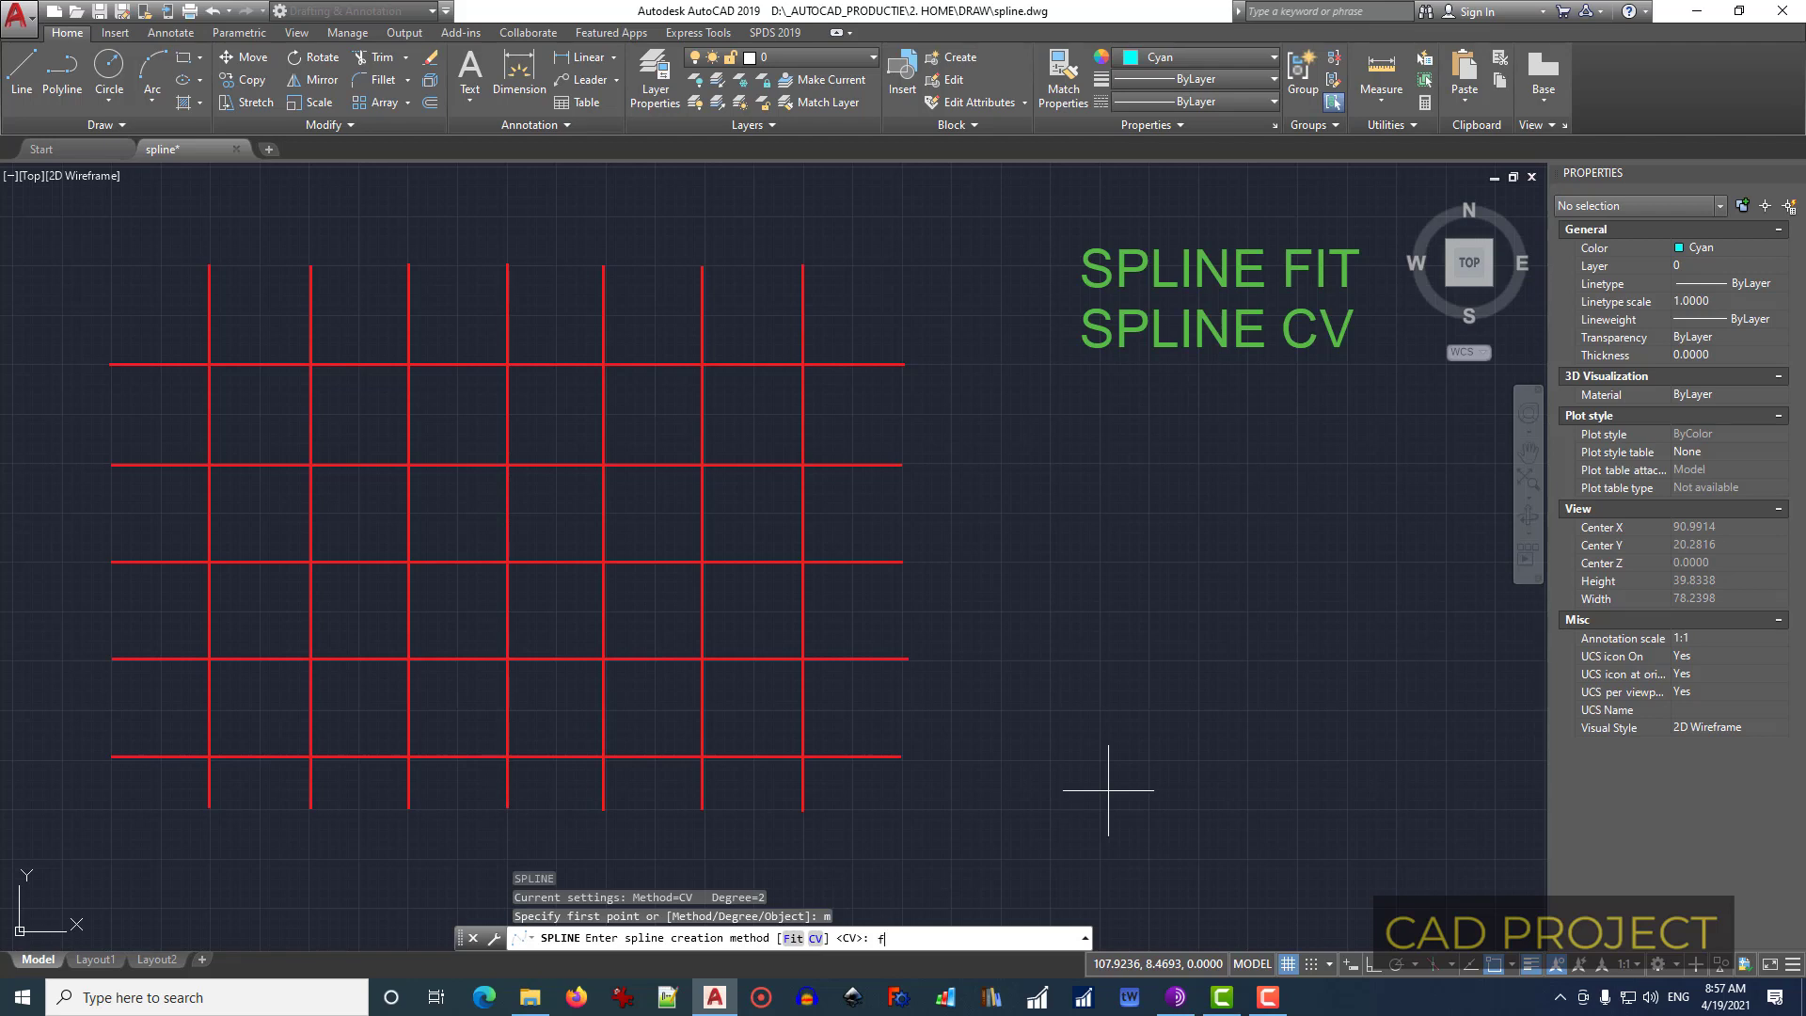
key(Return)
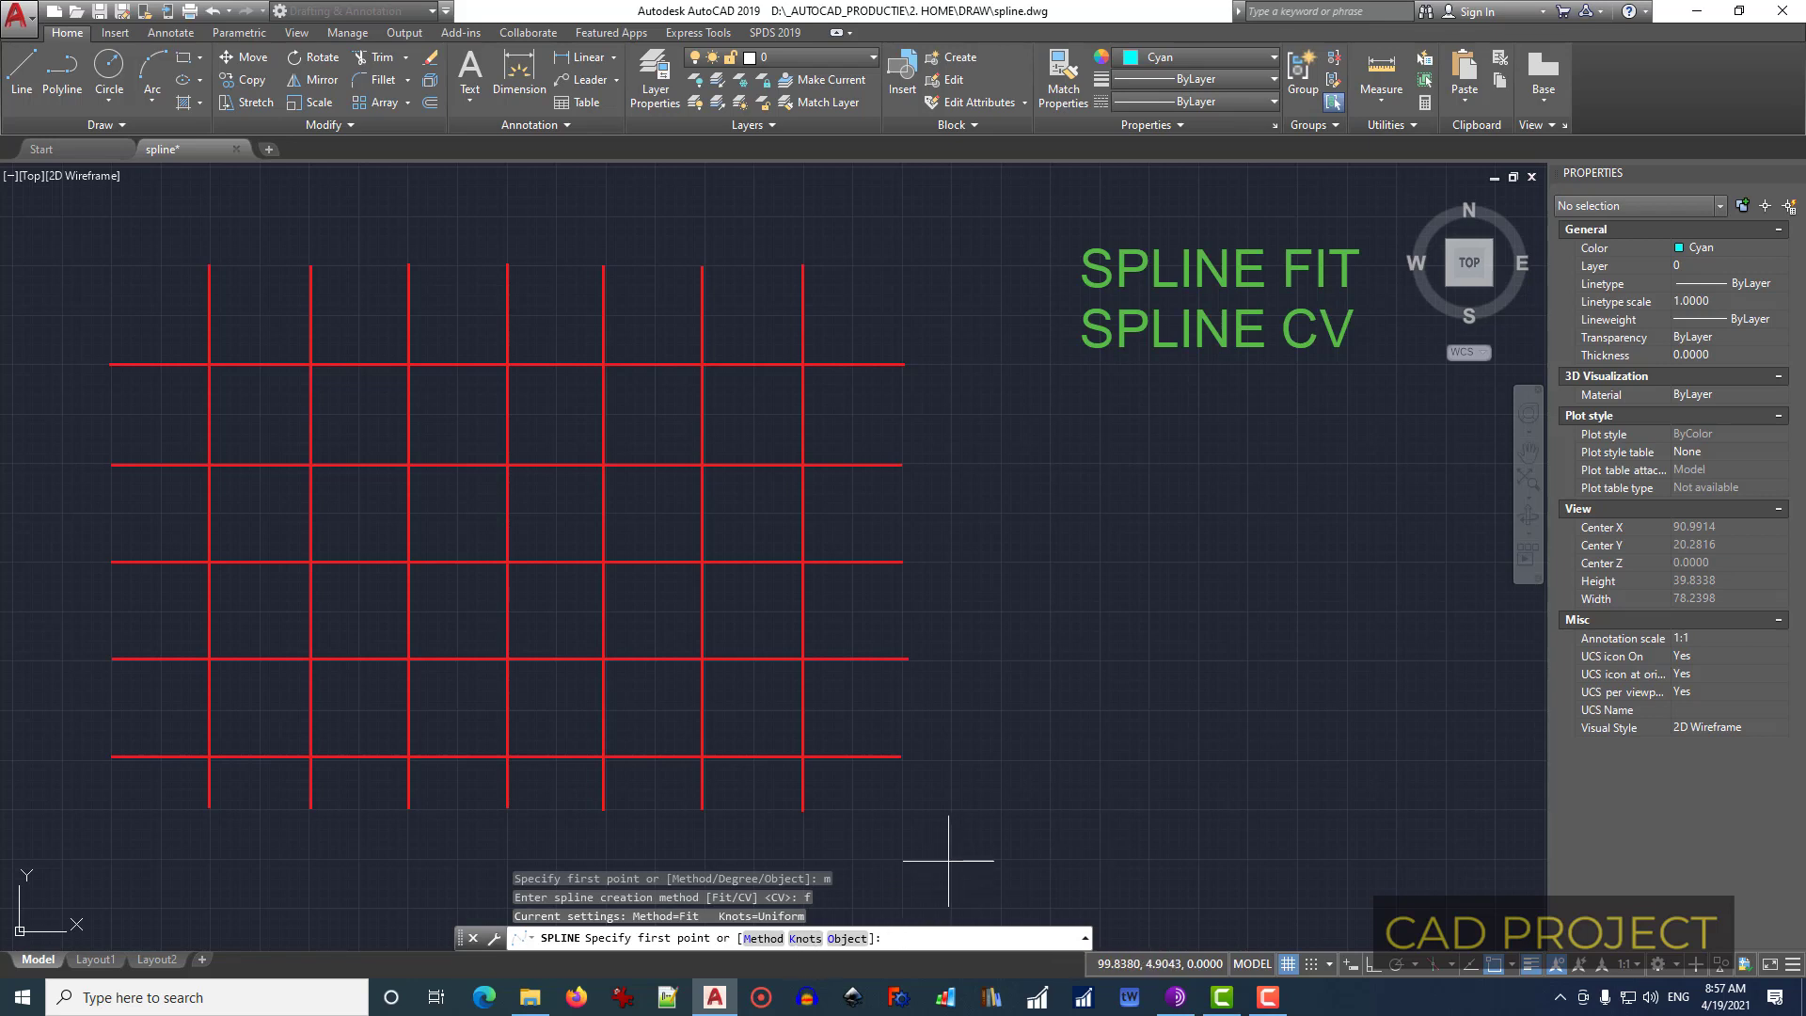
key(Return)
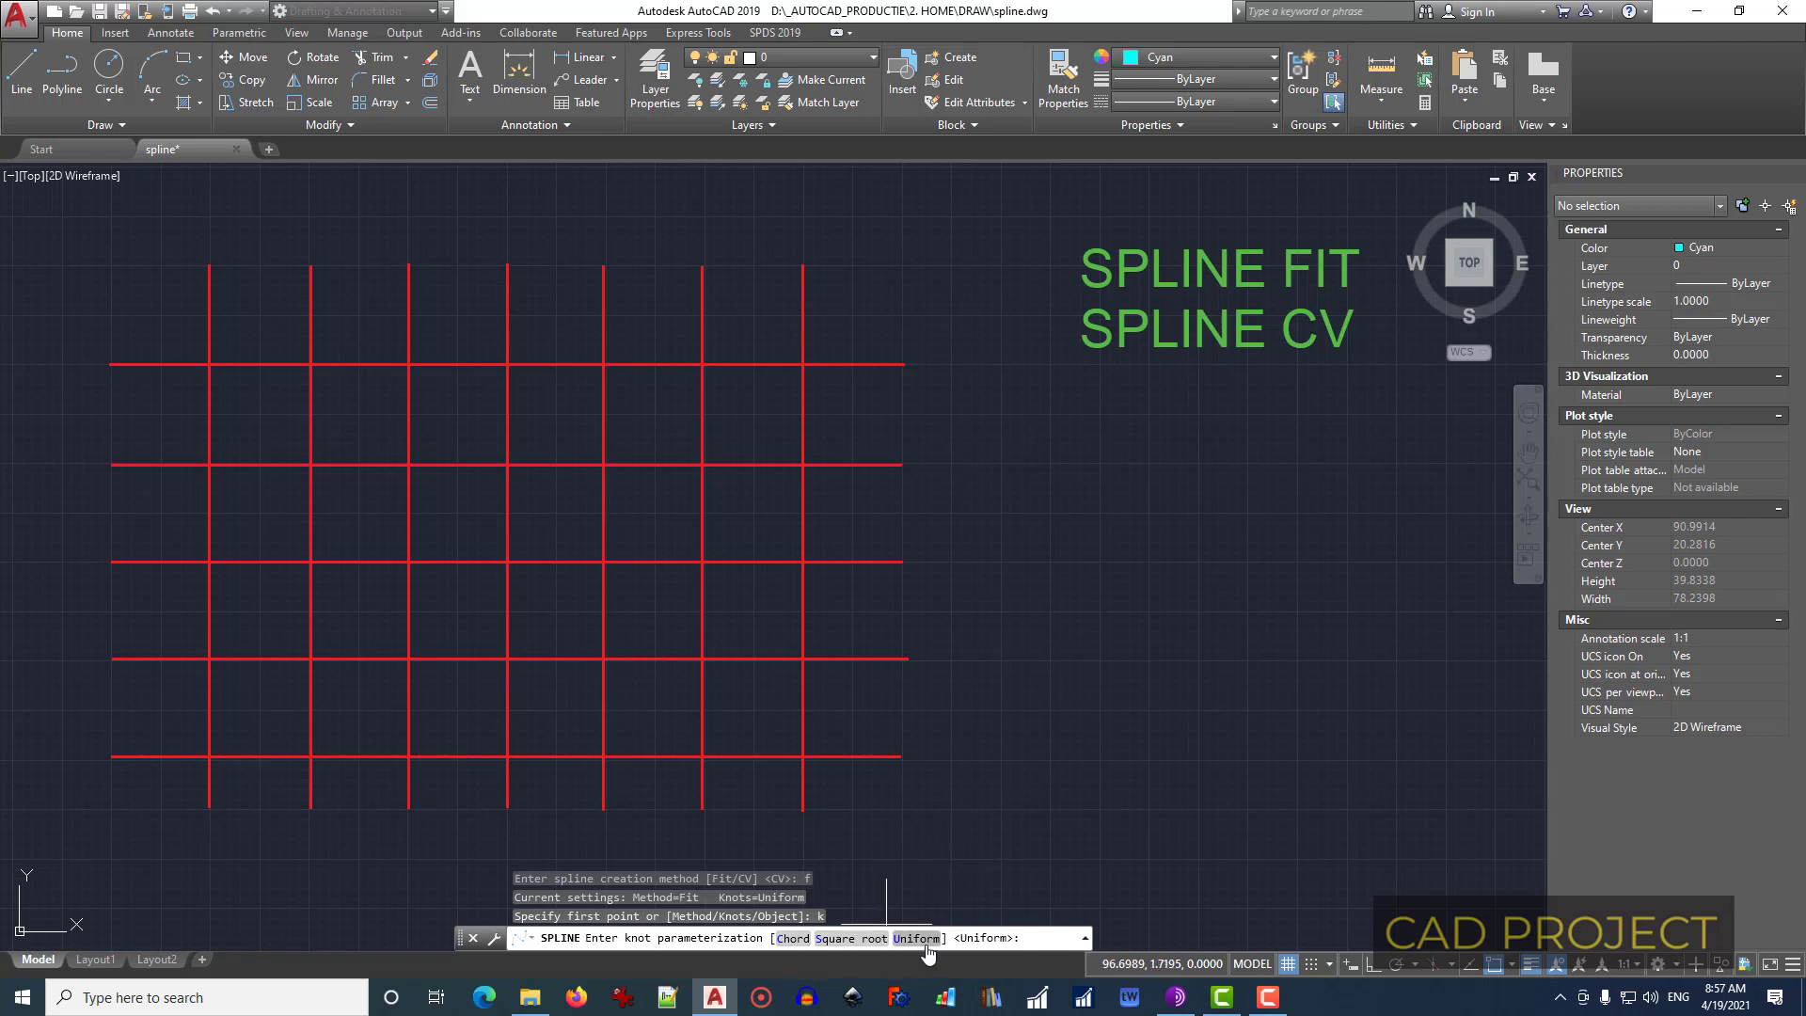
click(790, 939)
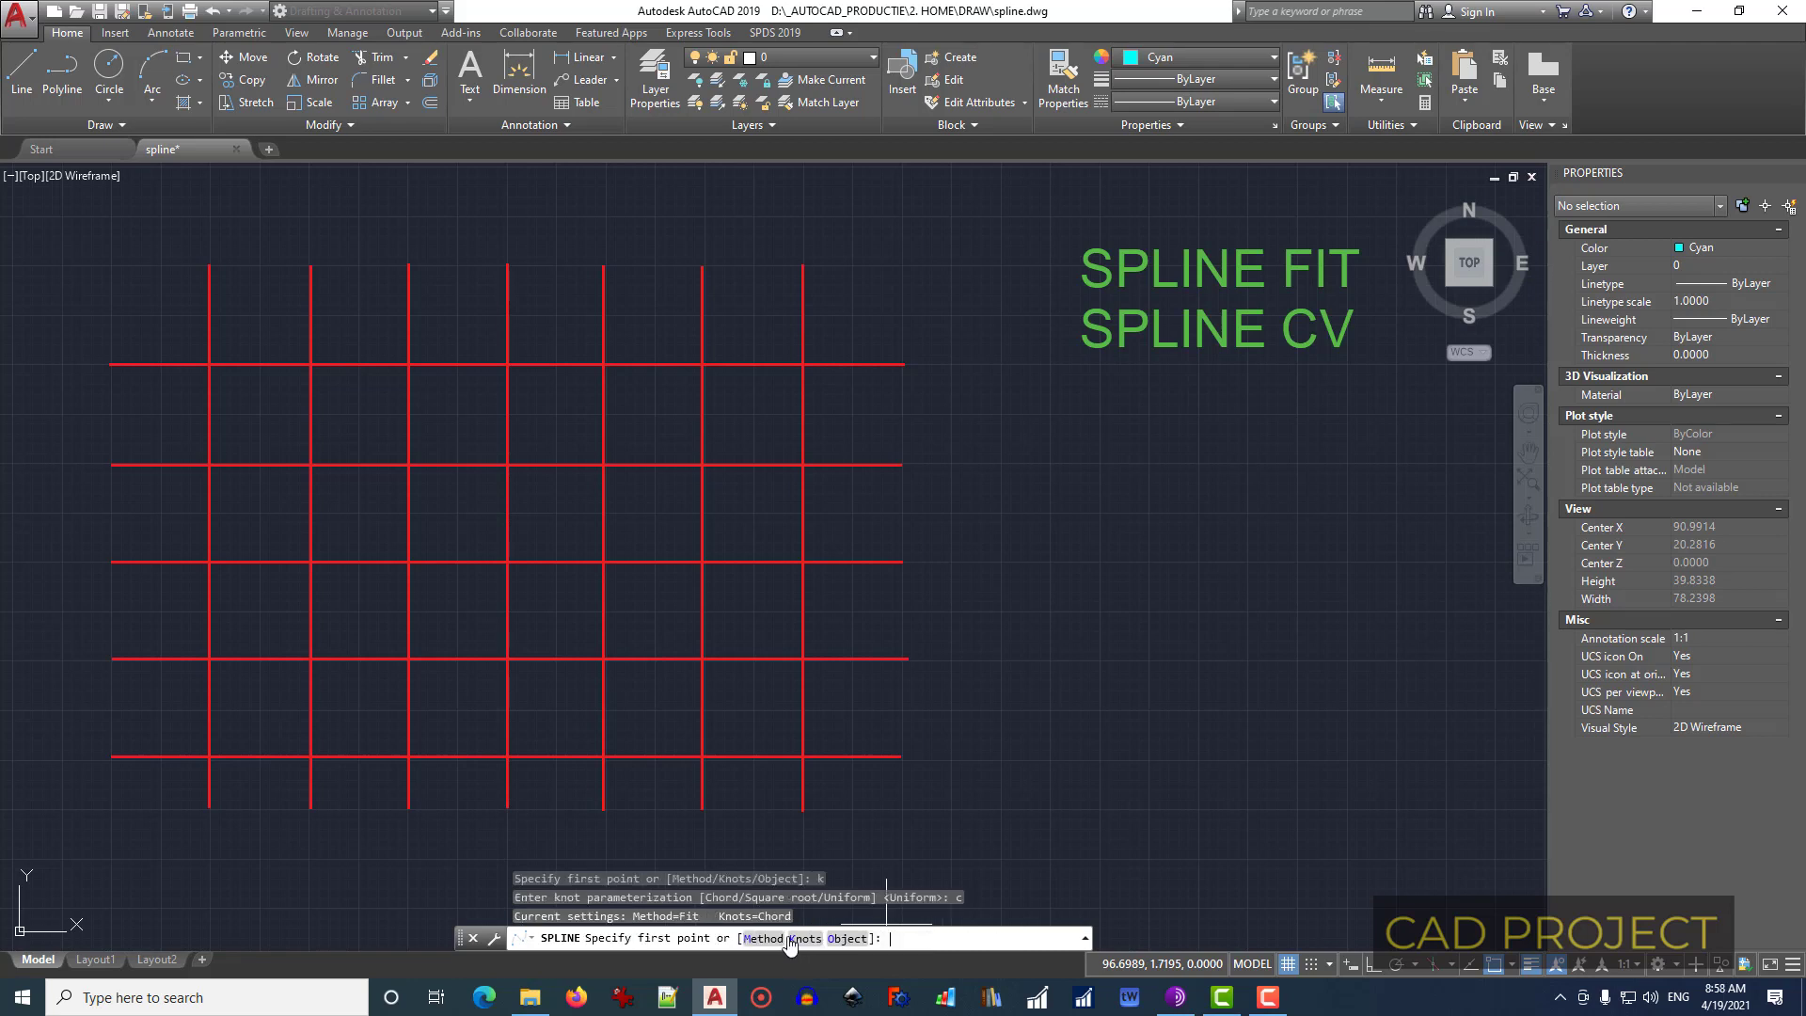
click(109, 363)
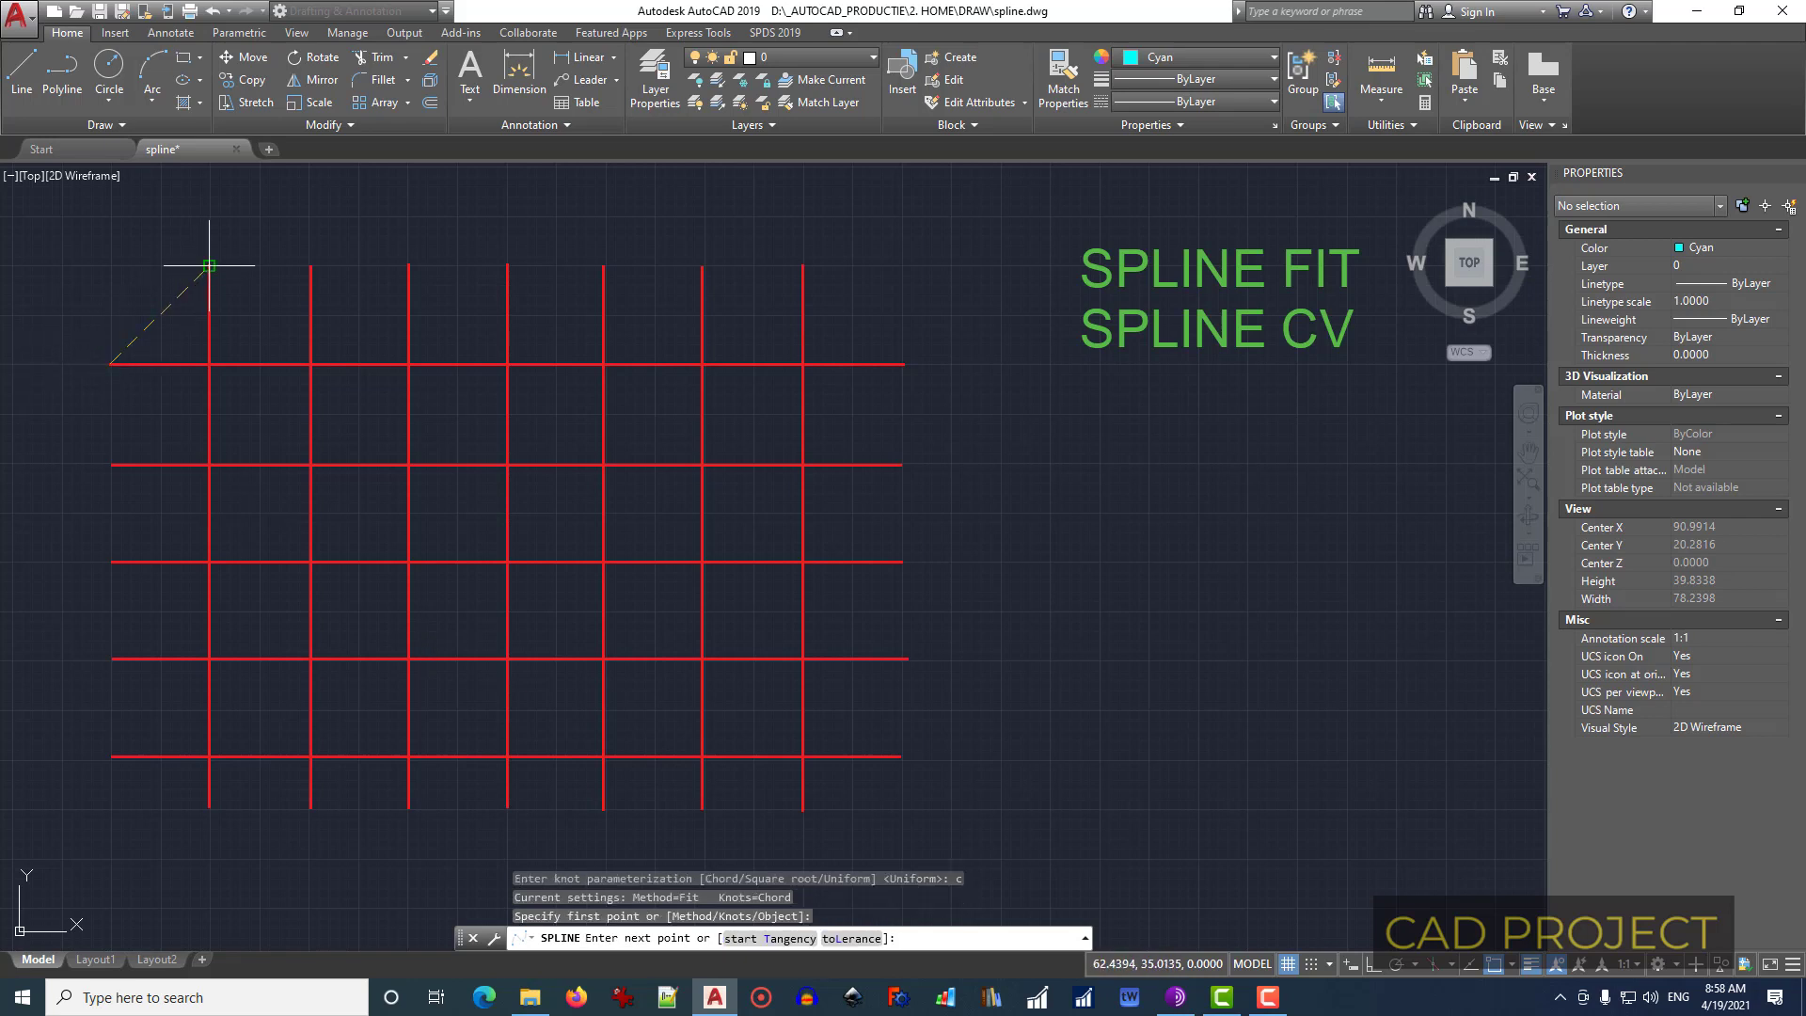
click(209, 266)
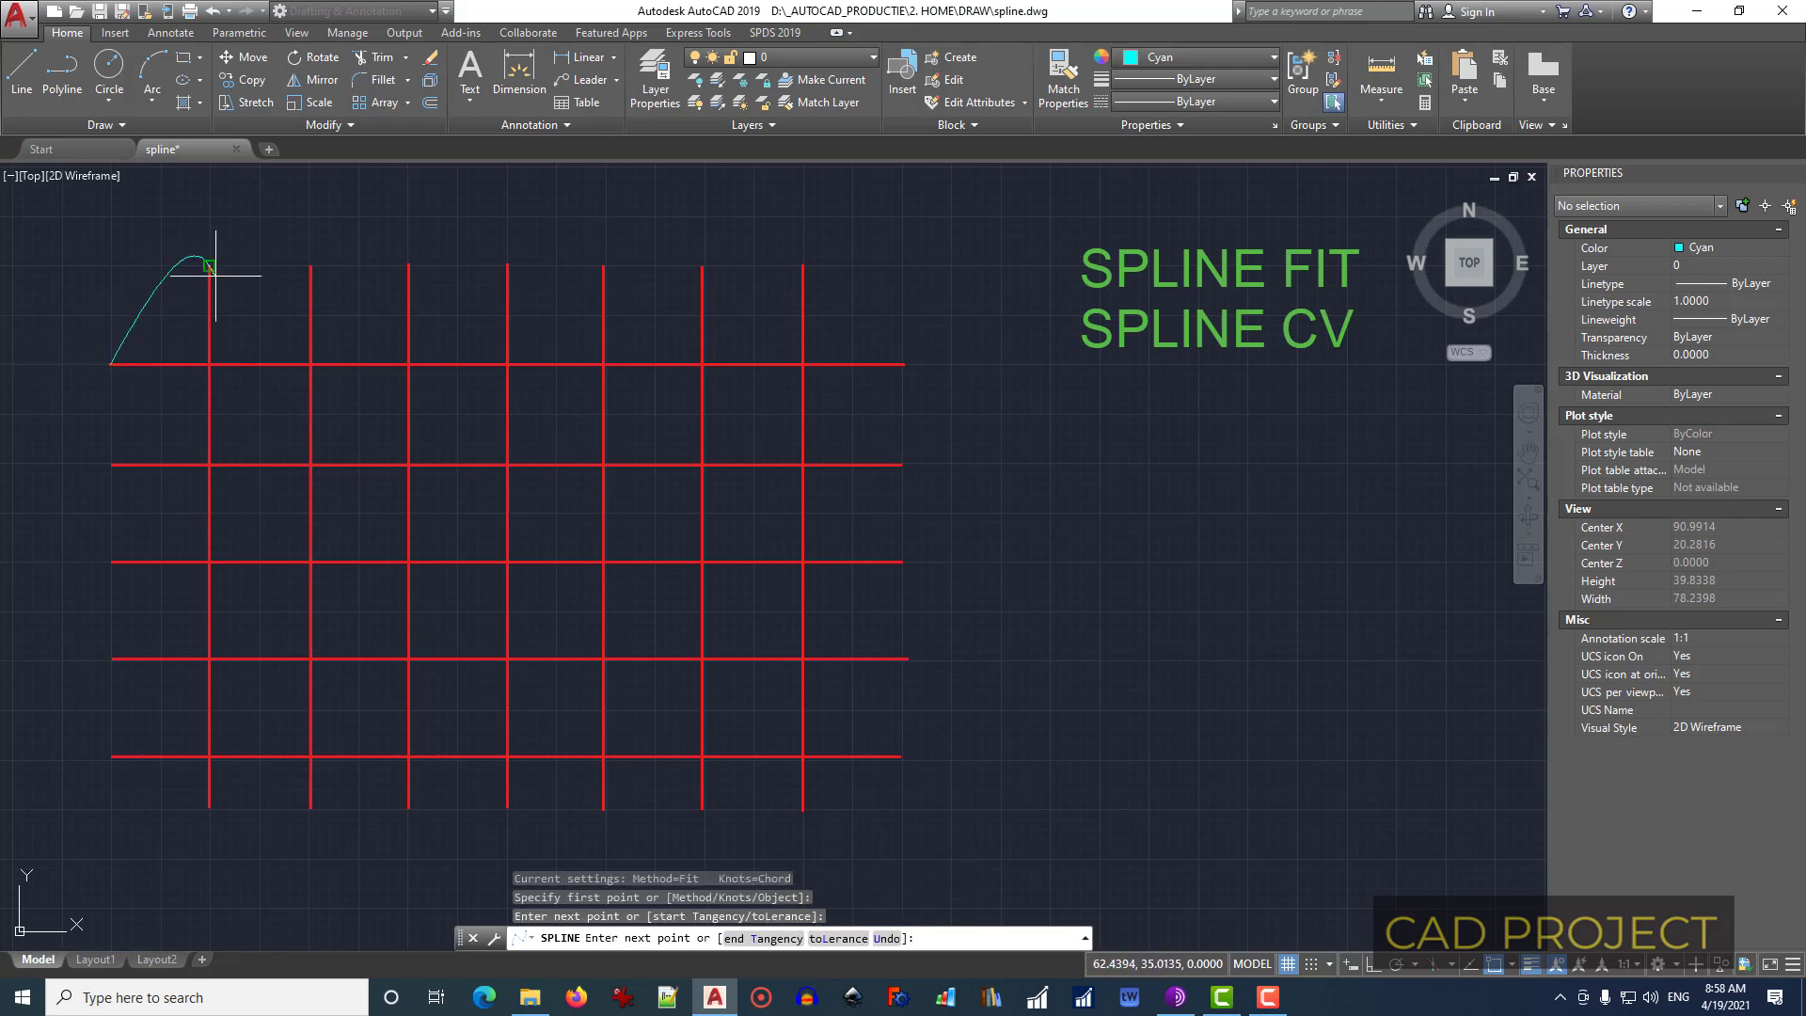
click(358, 415)
click(408, 363)
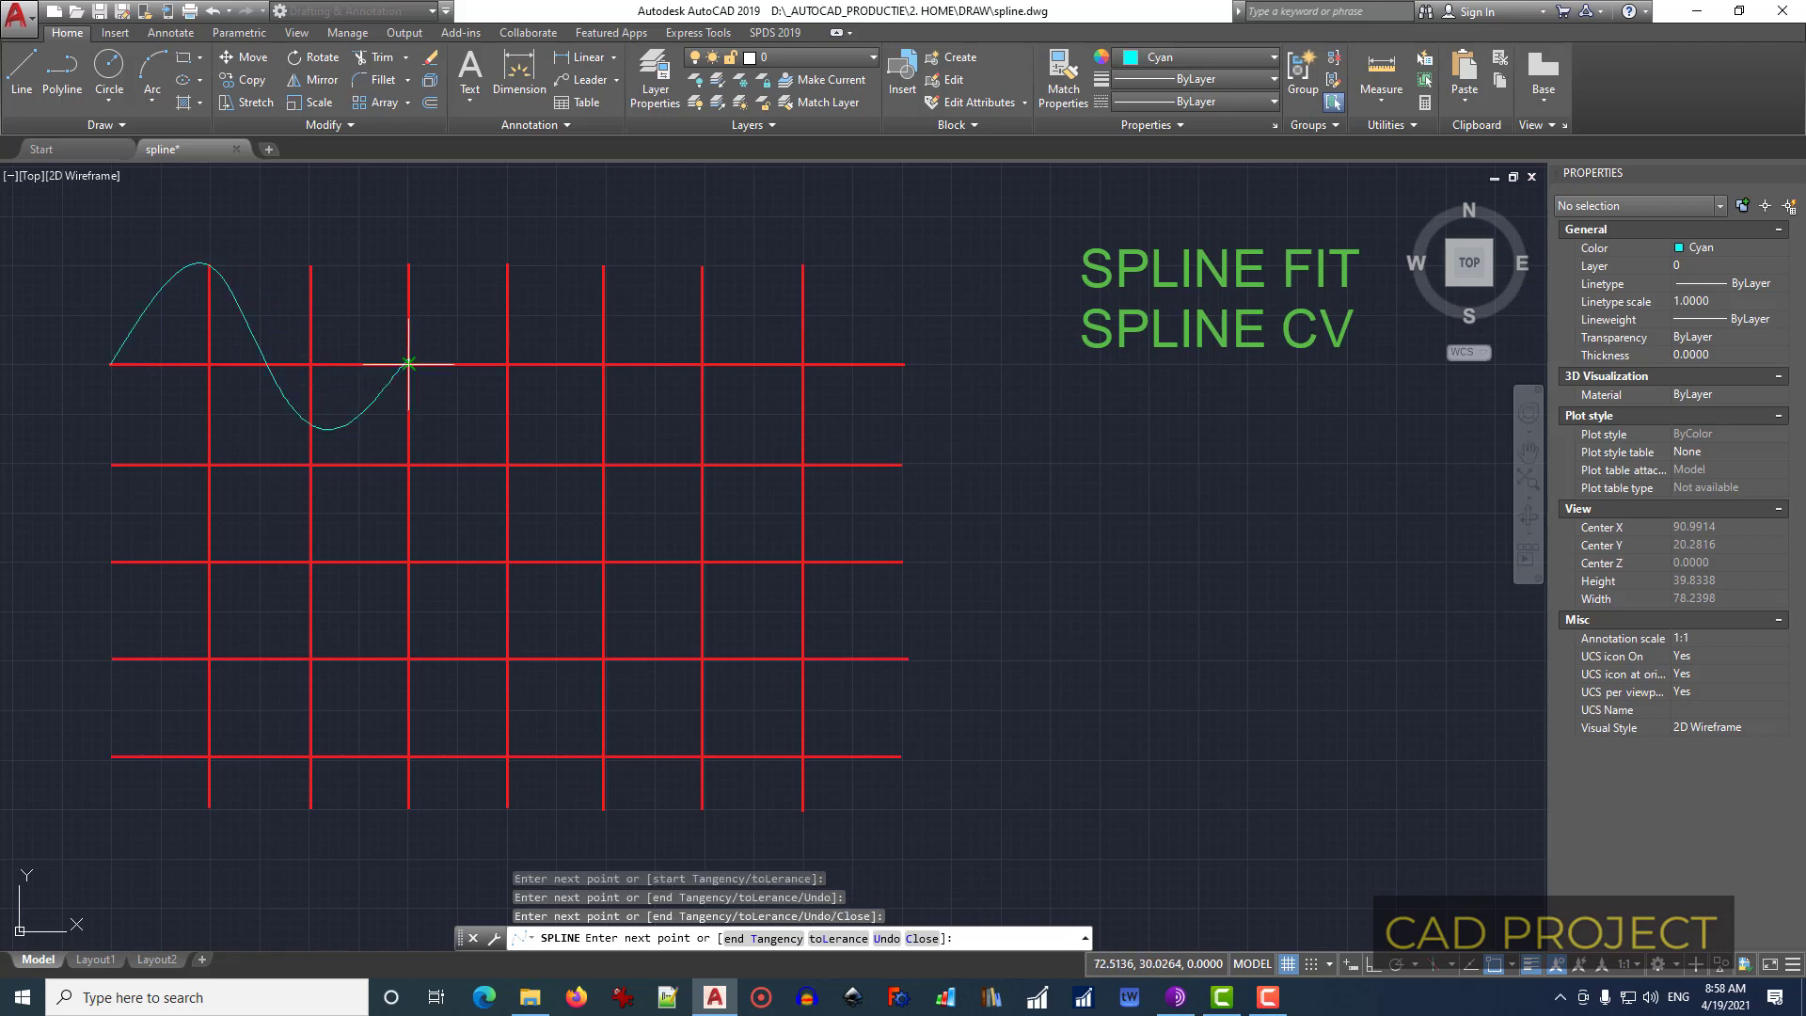
key(Return)
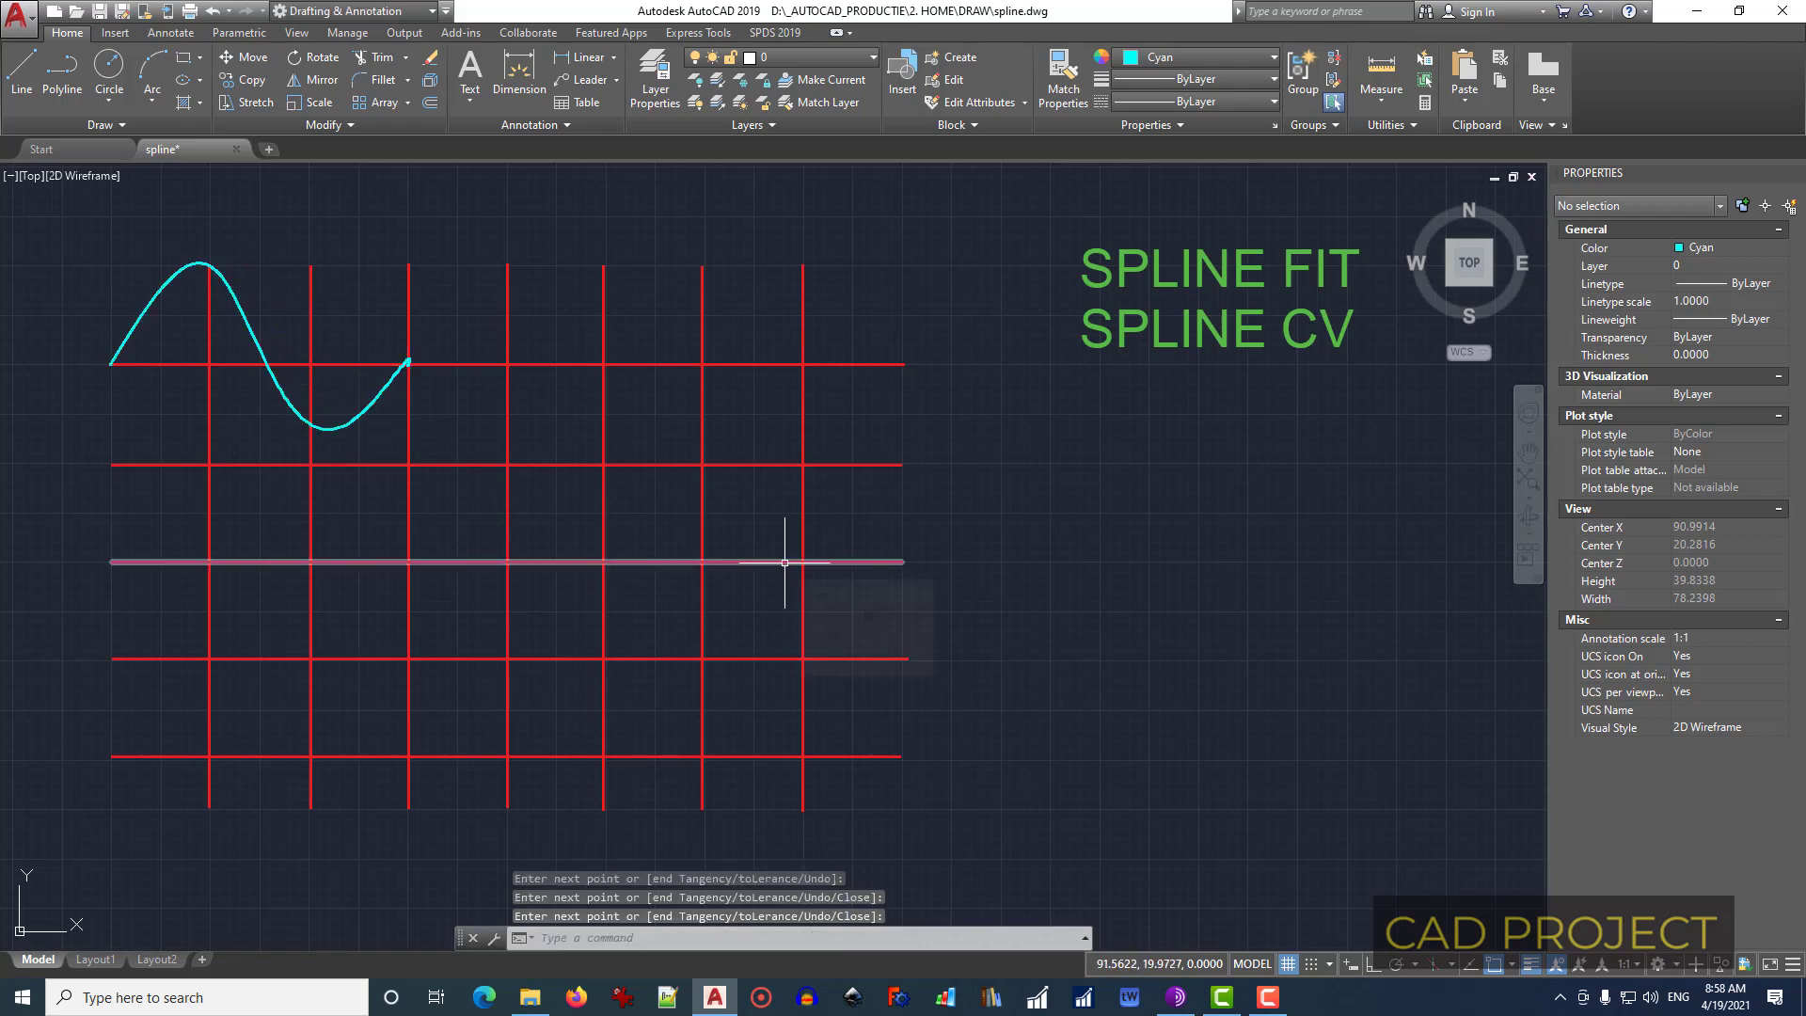
Step: Draw a four-point fit spline with Square root knots, from the second horizontal line's left end to its crossing with the third vertical line
key(Return)
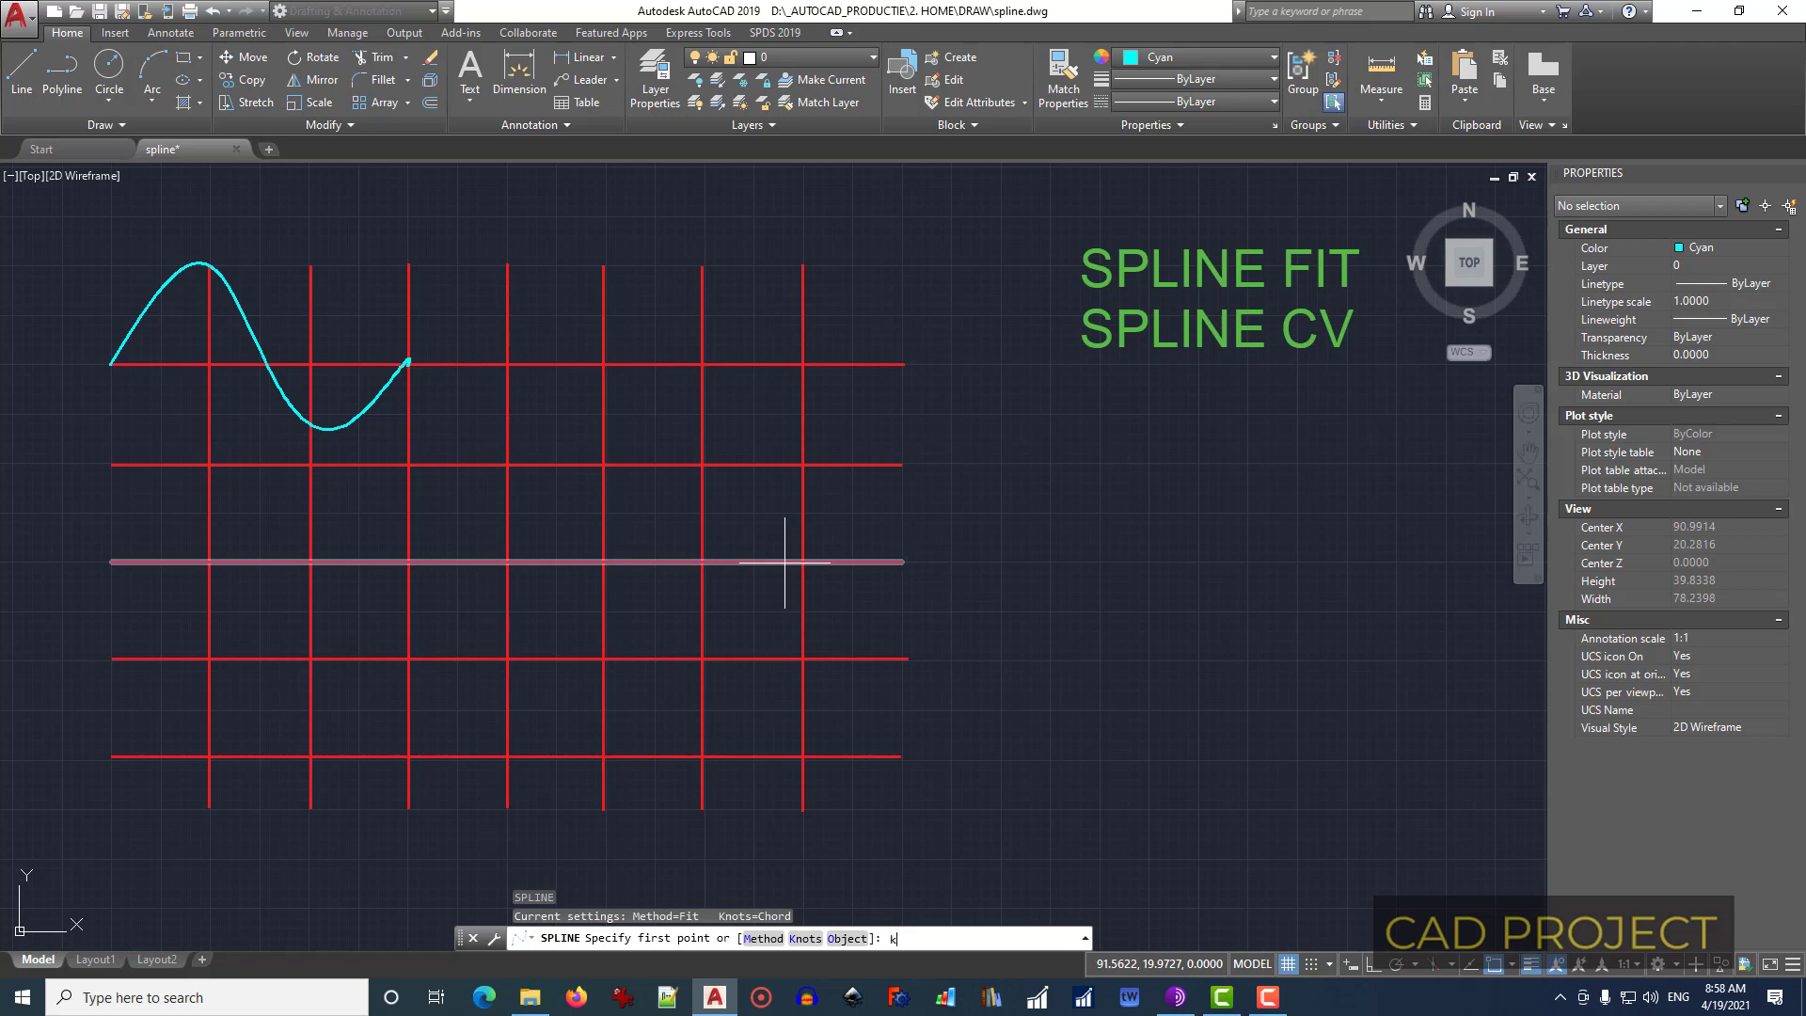
key(Return)
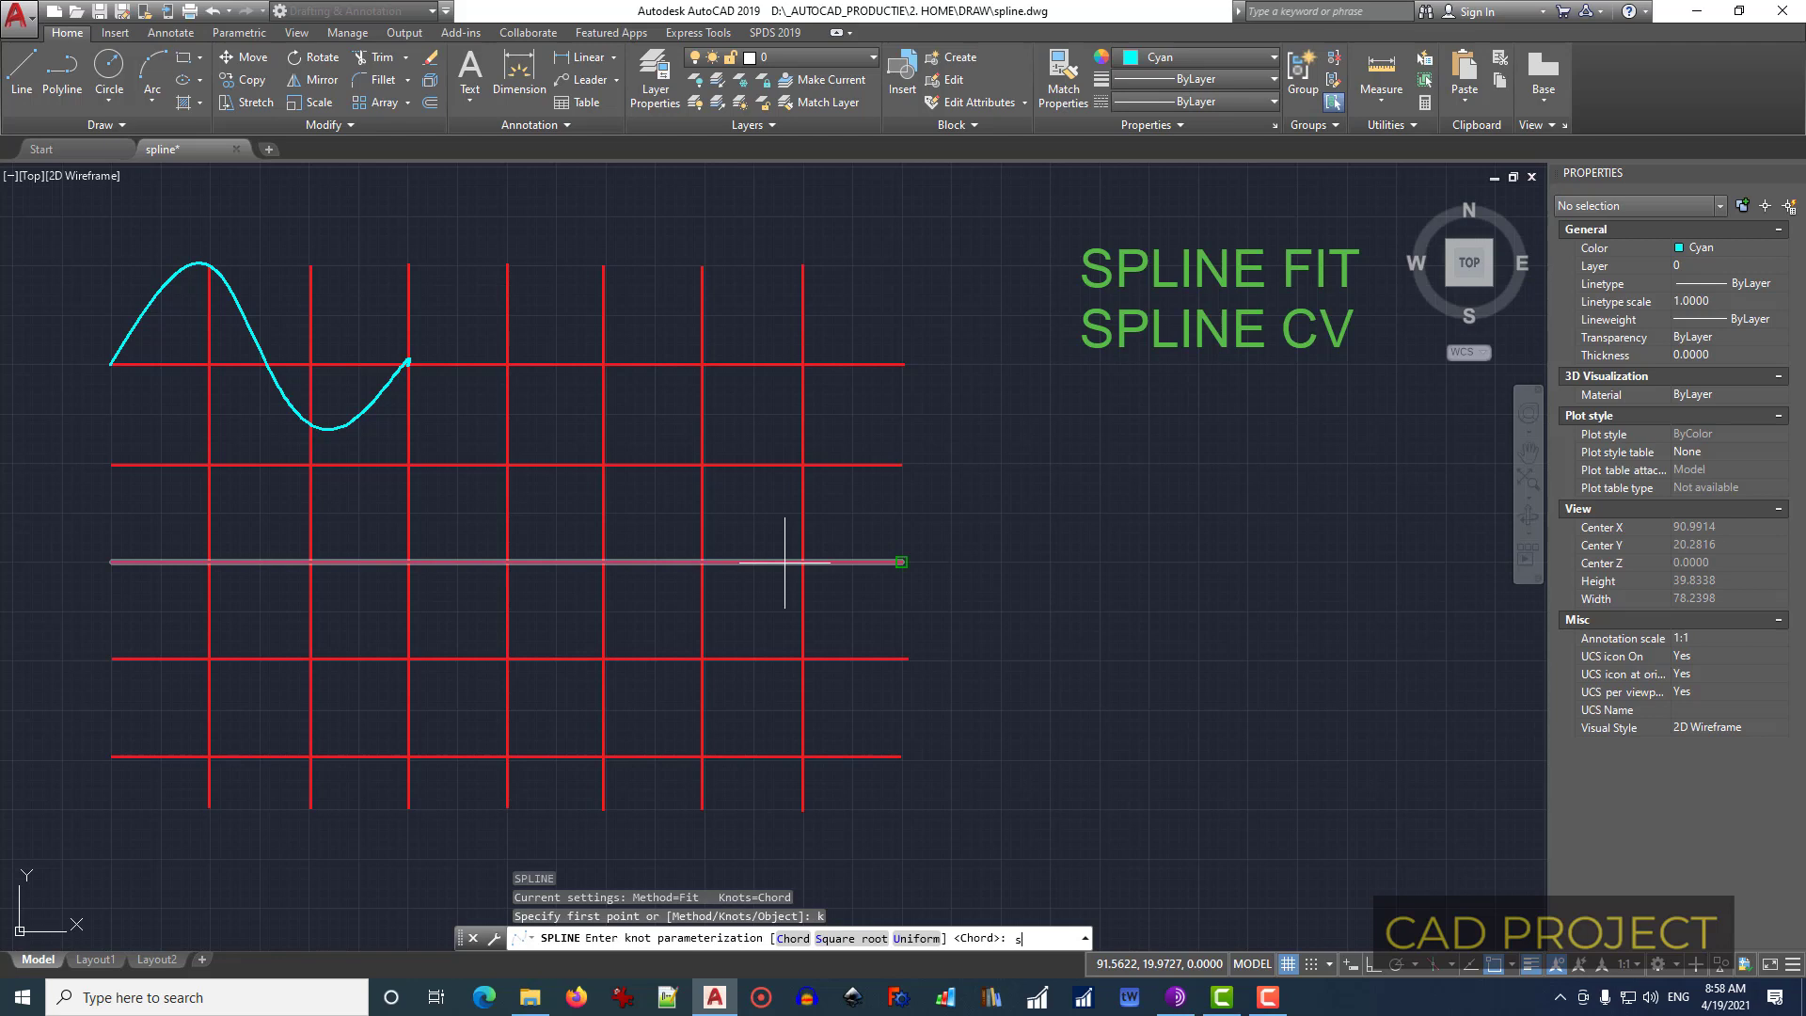
key(Return)
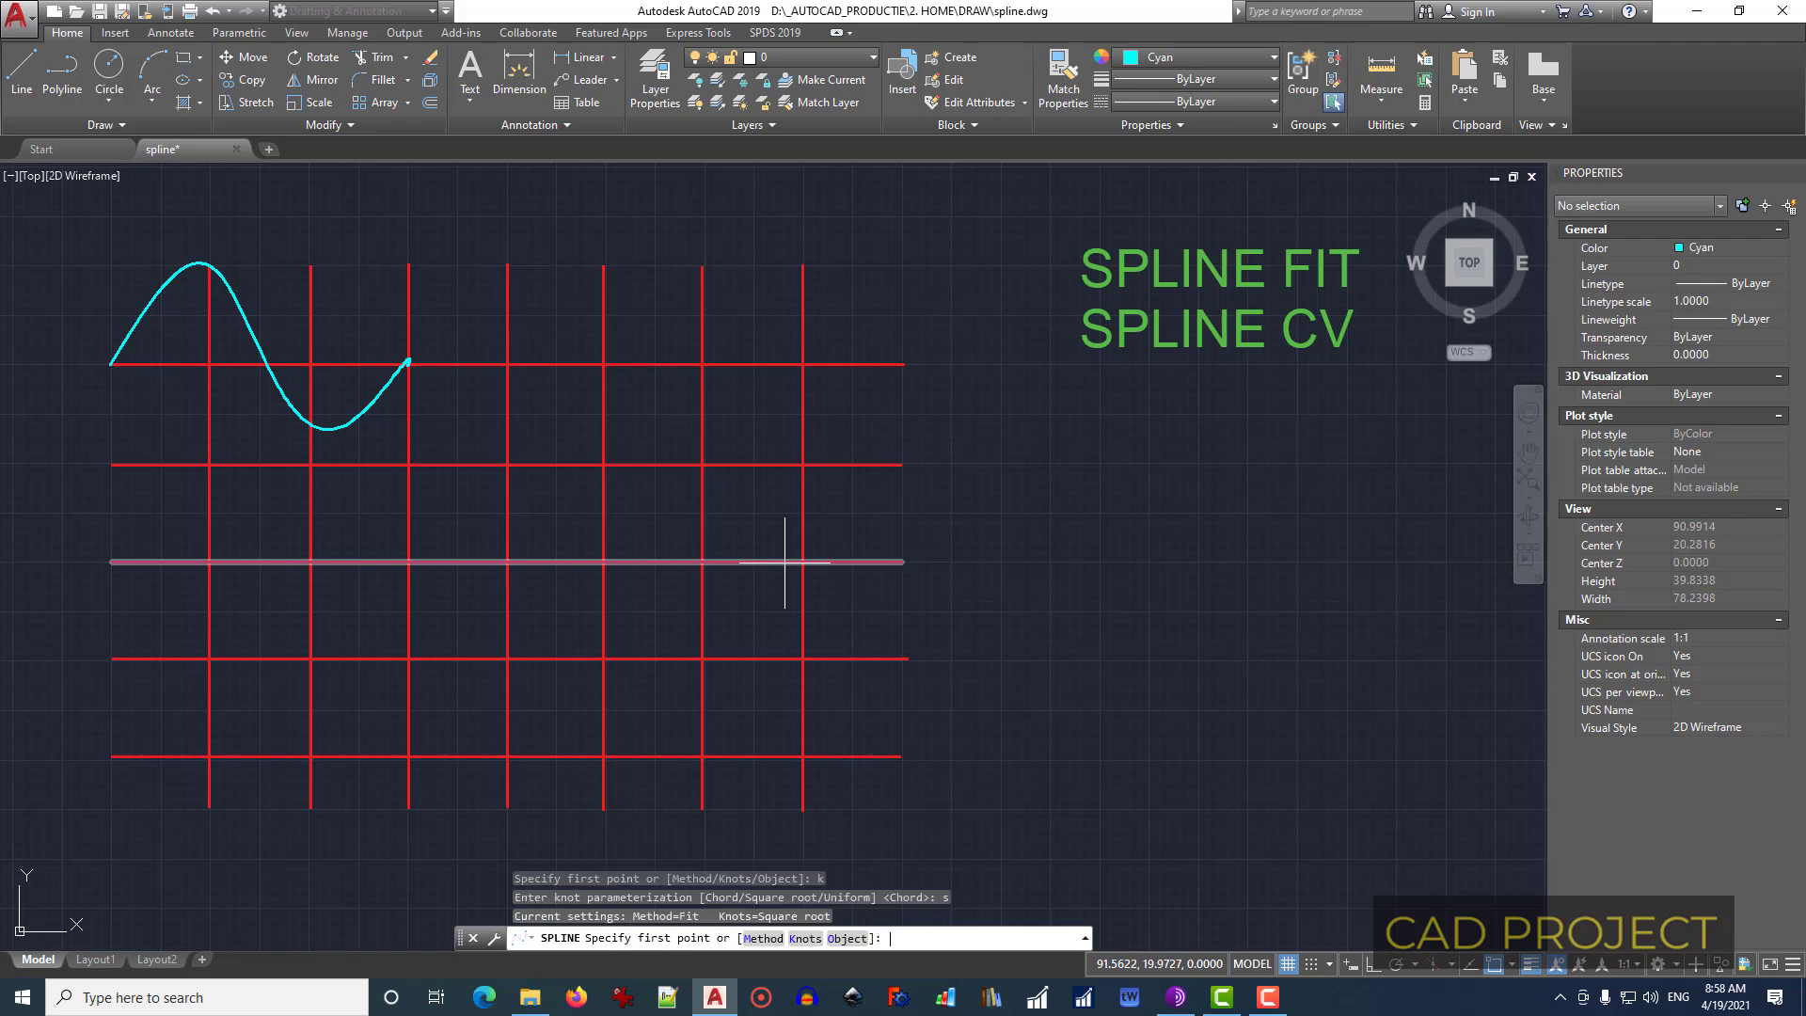
click(112, 464)
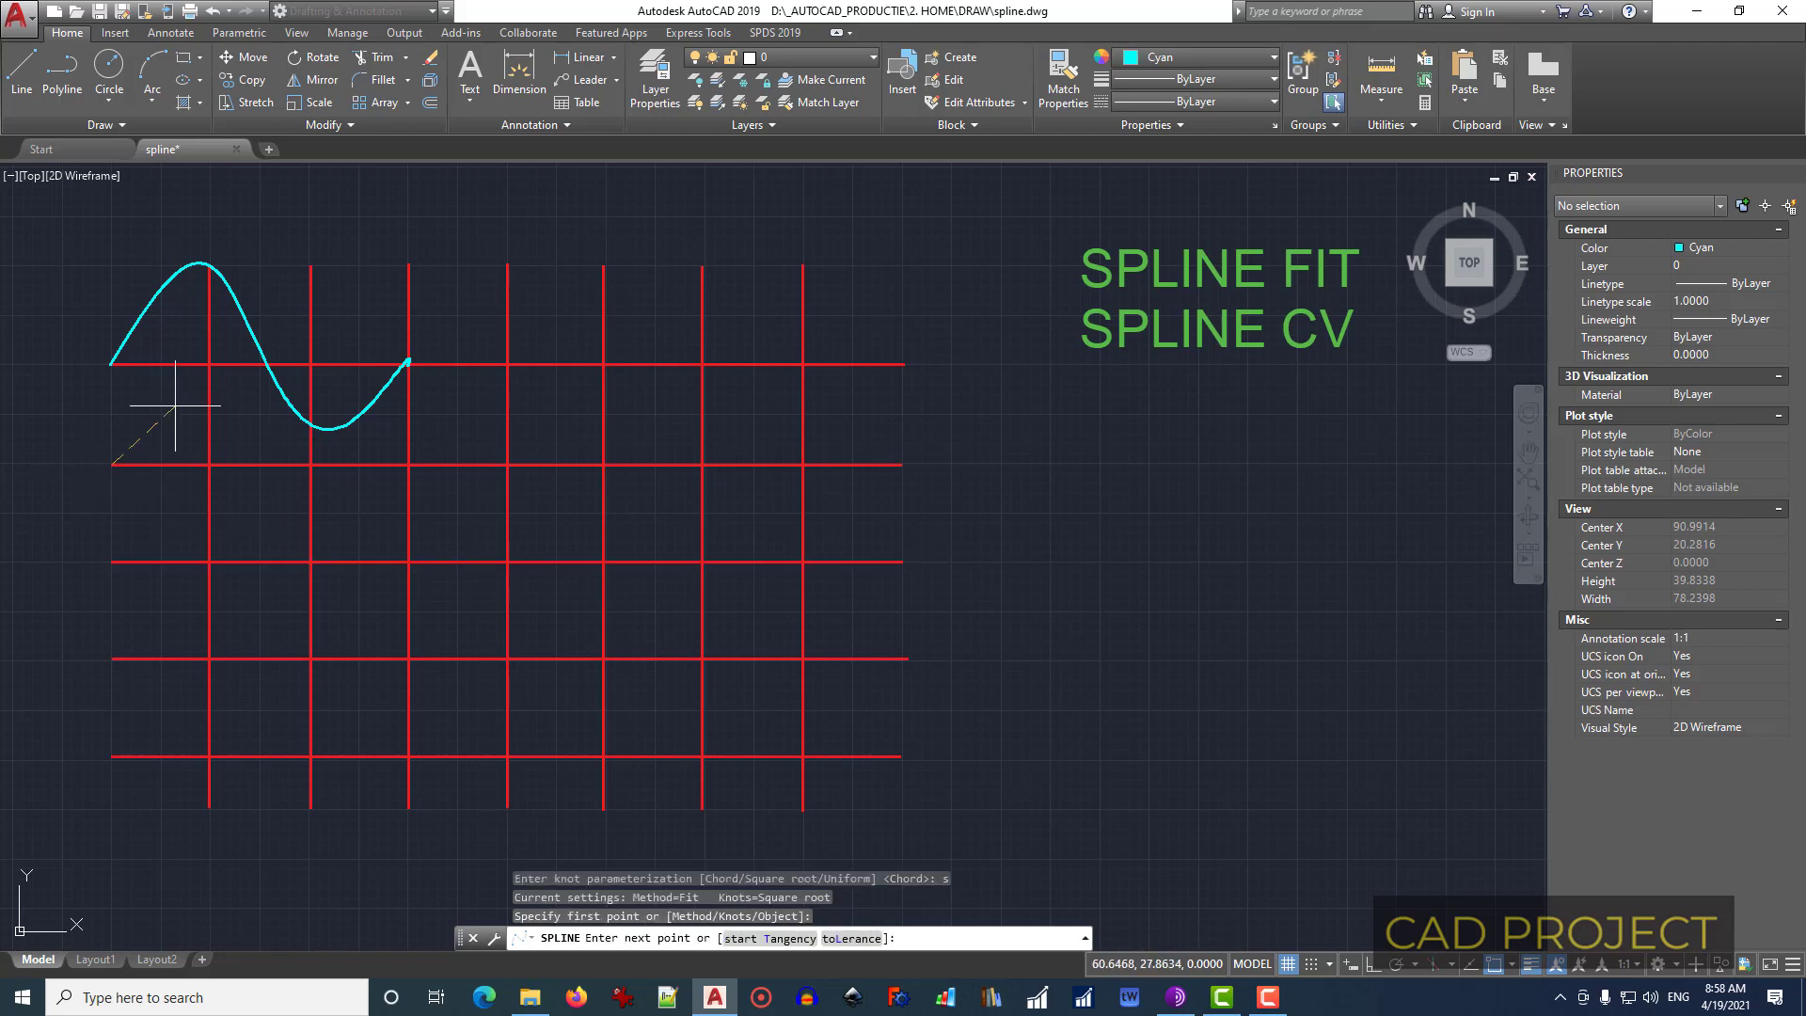
click(209, 364)
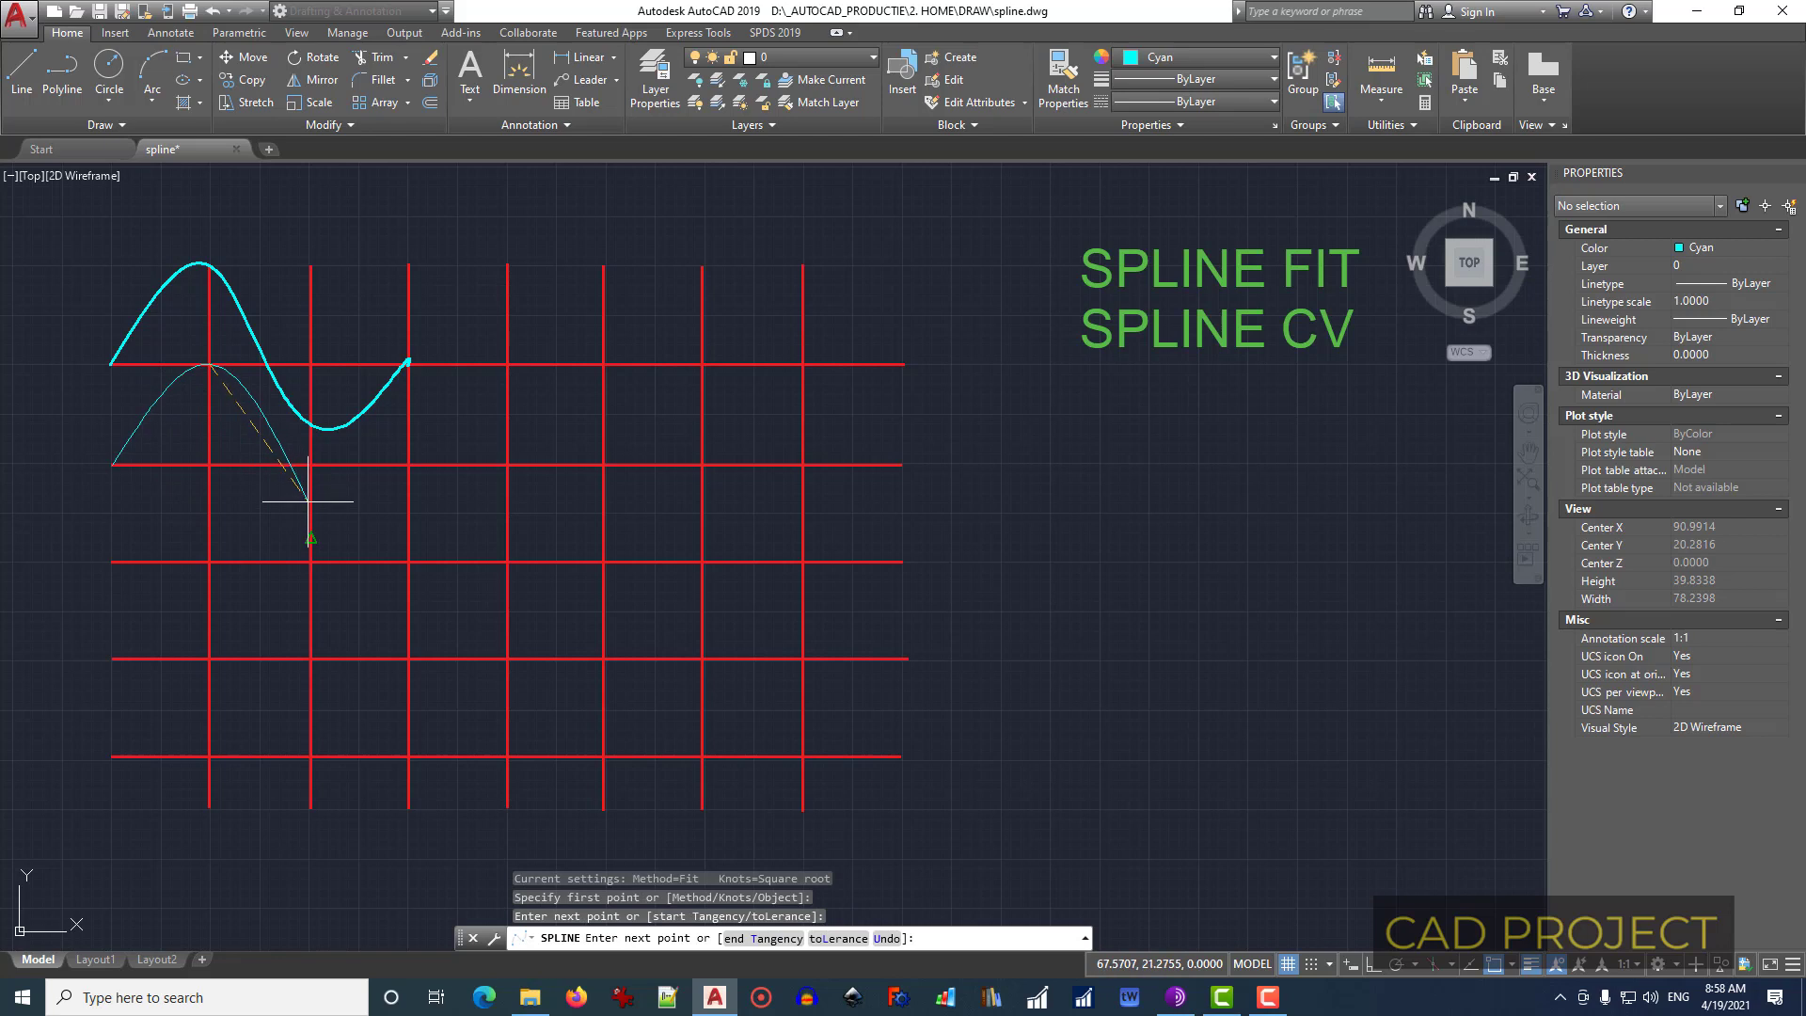
click(360, 515)
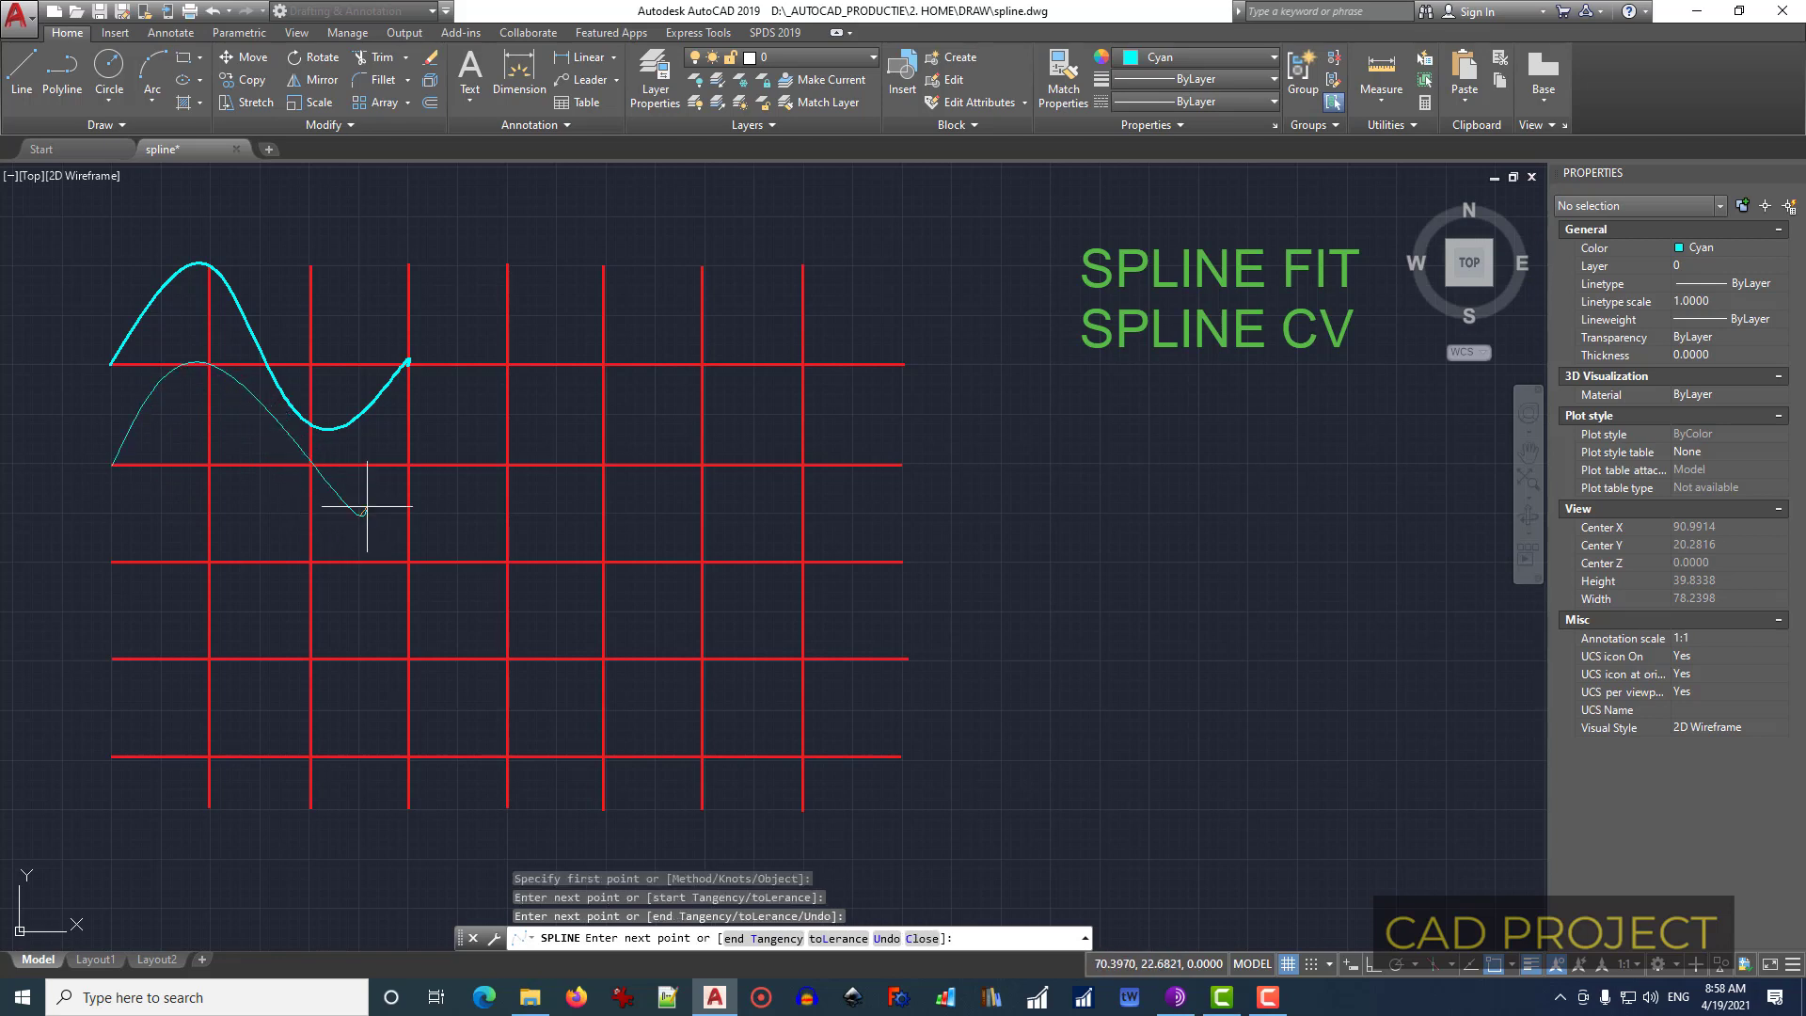
click(408, 464)
key(Return)
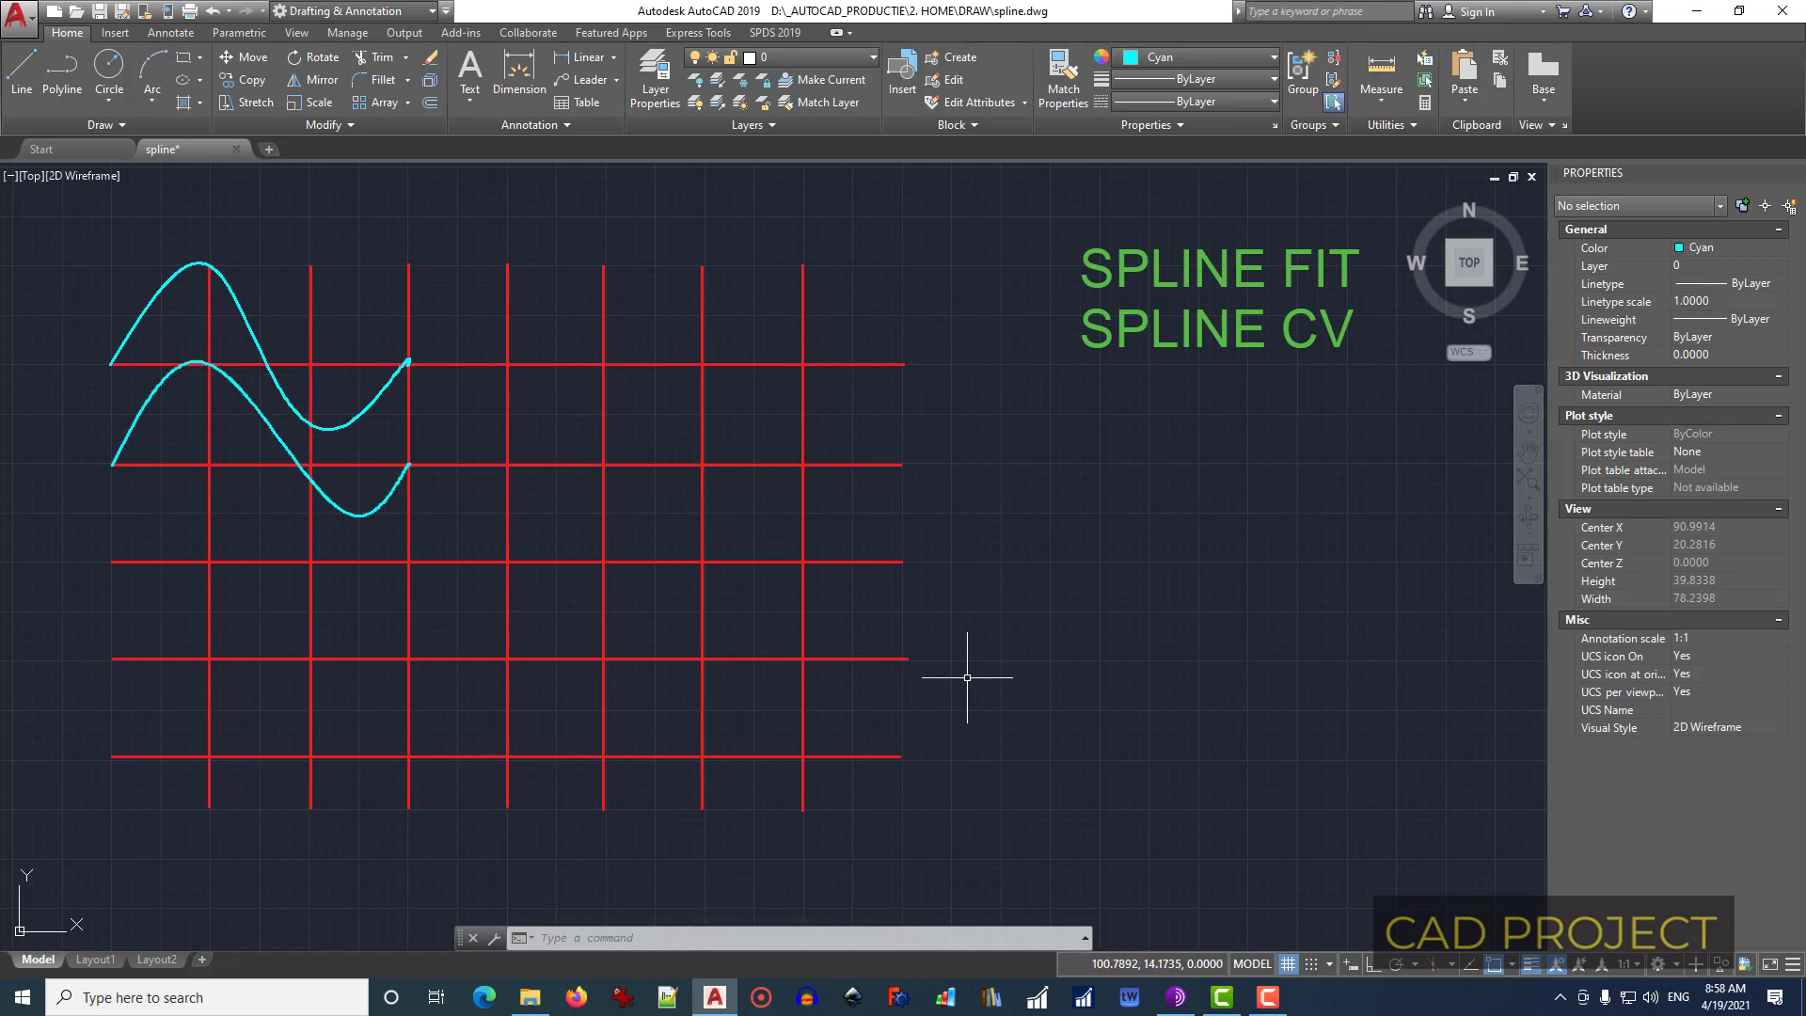
Step: Draw a fit spline with Uniform knots, from the third horizontal line's left end to its crossing with the third vertical line
key(Return)
text(k)
key(Return)
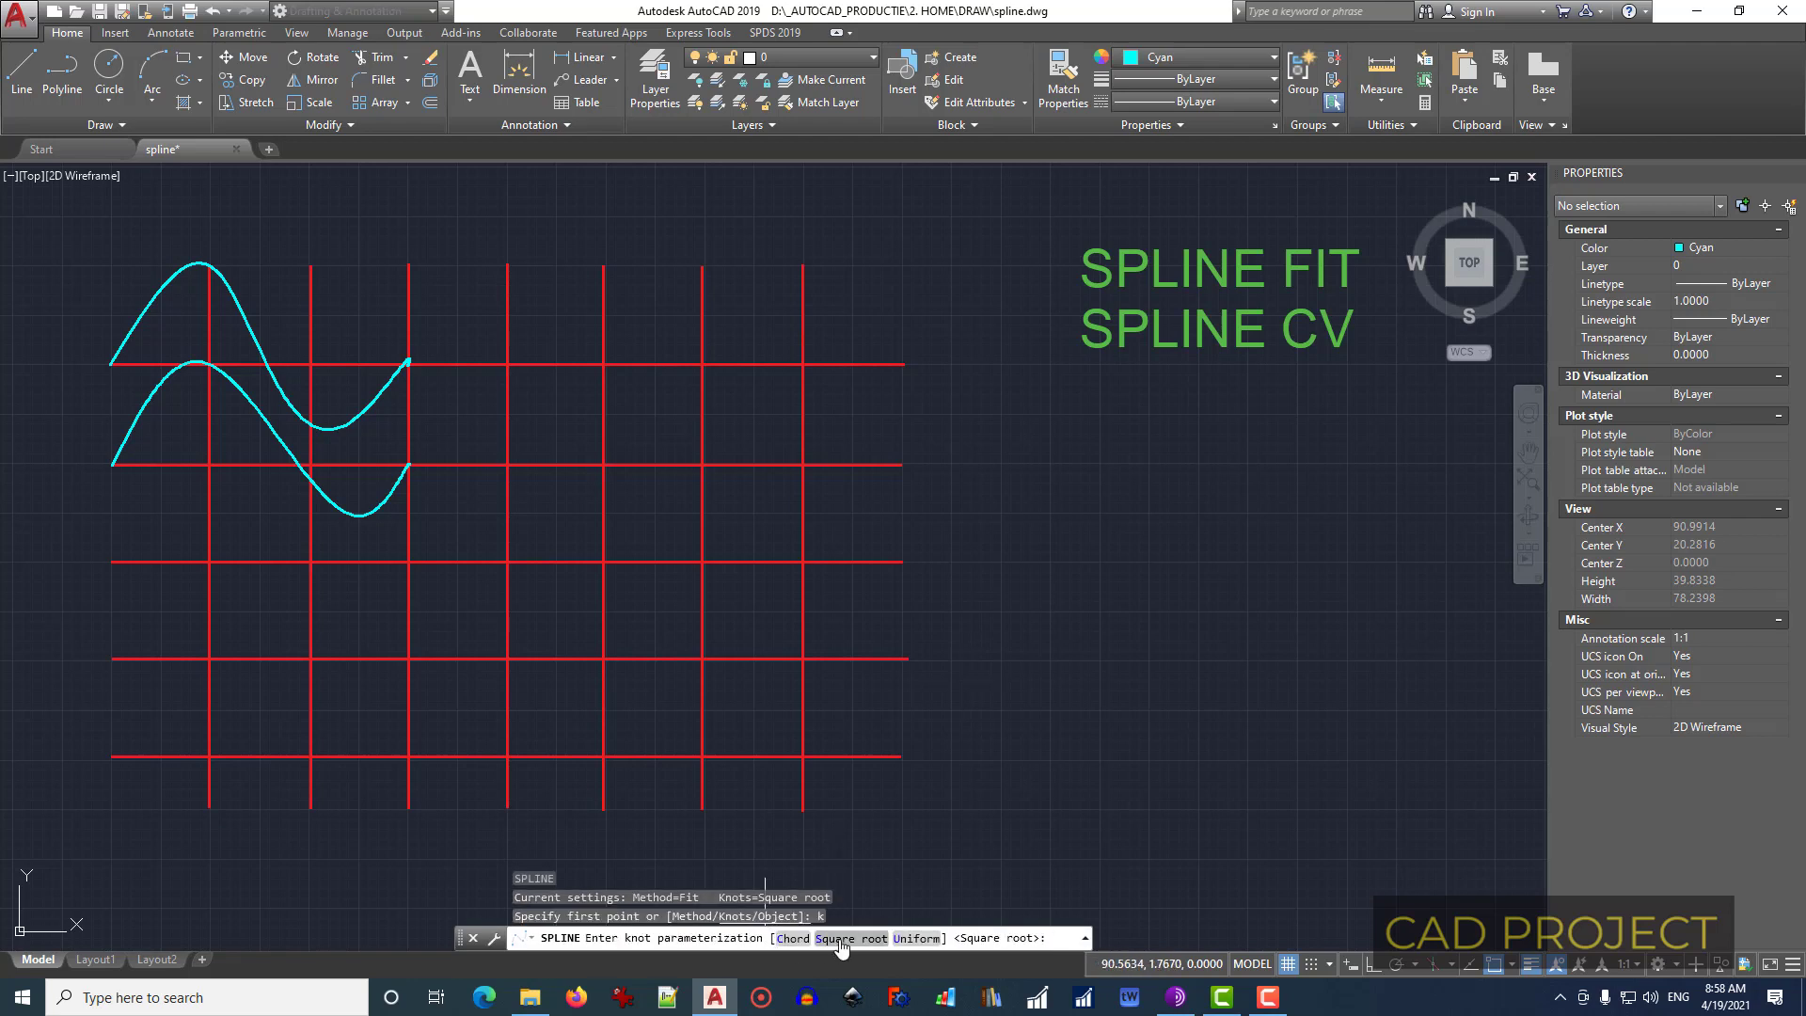
click(908, 940)
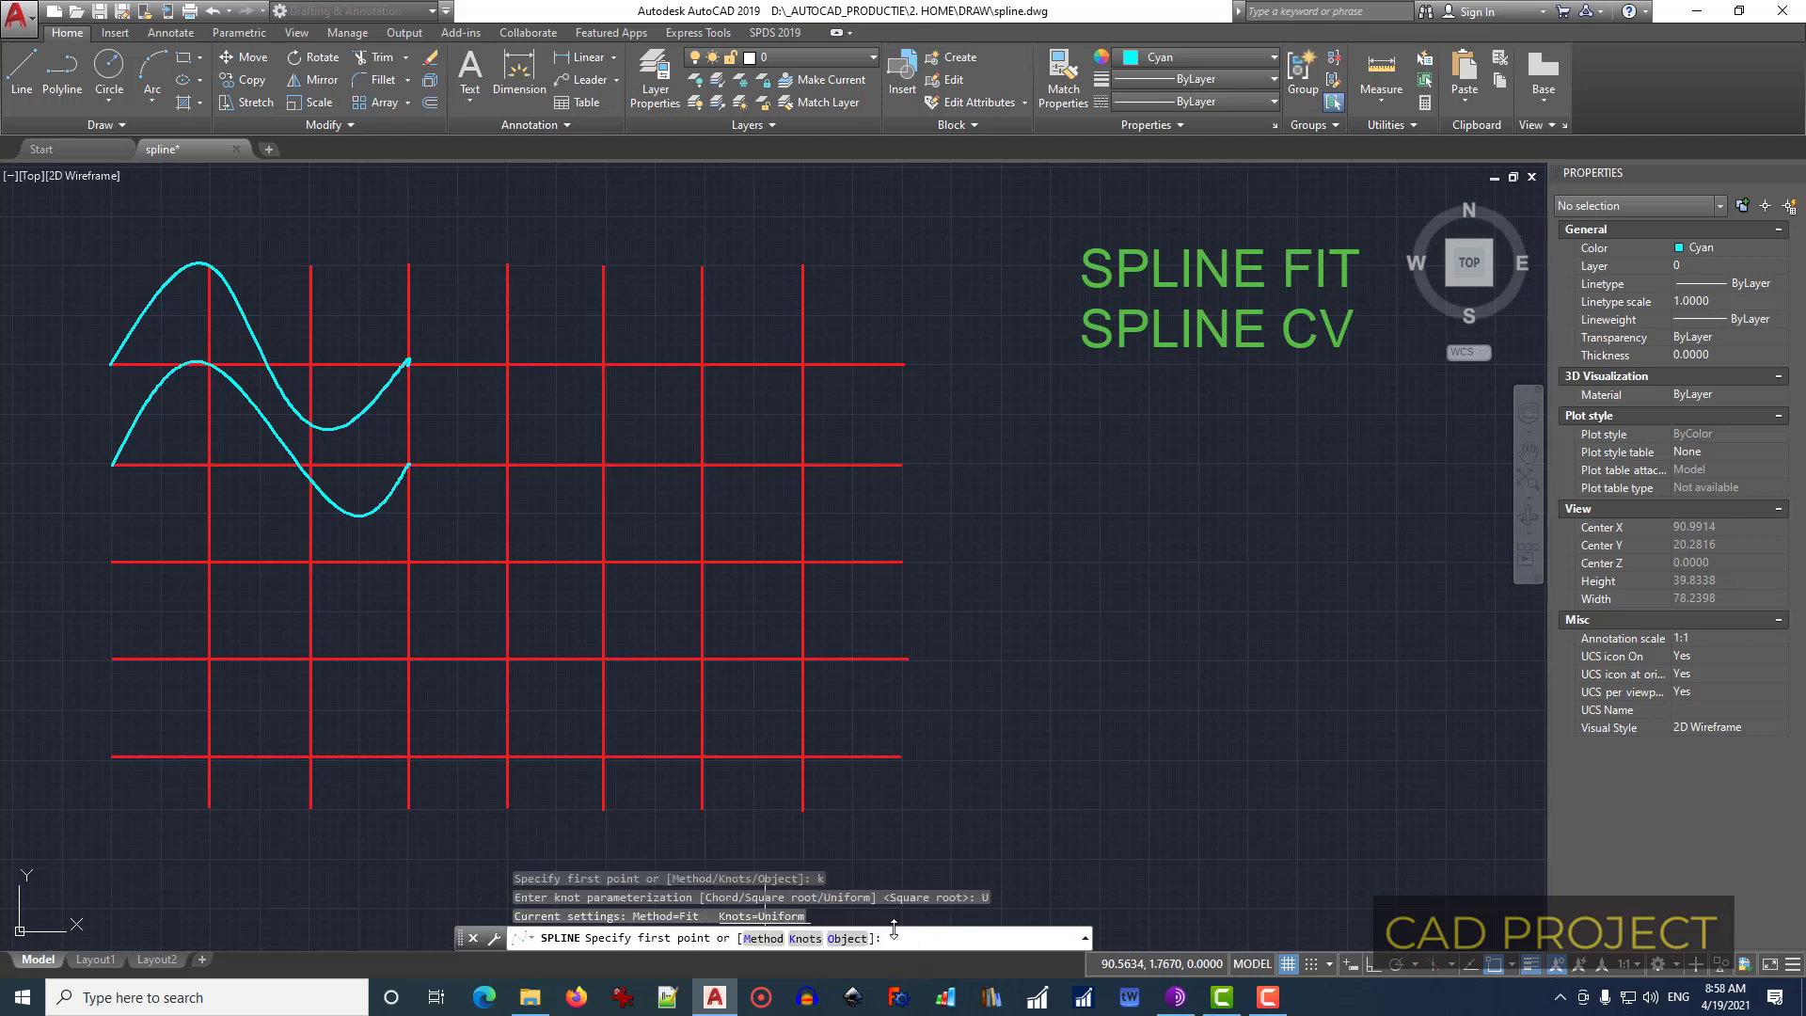
click(112, 561)
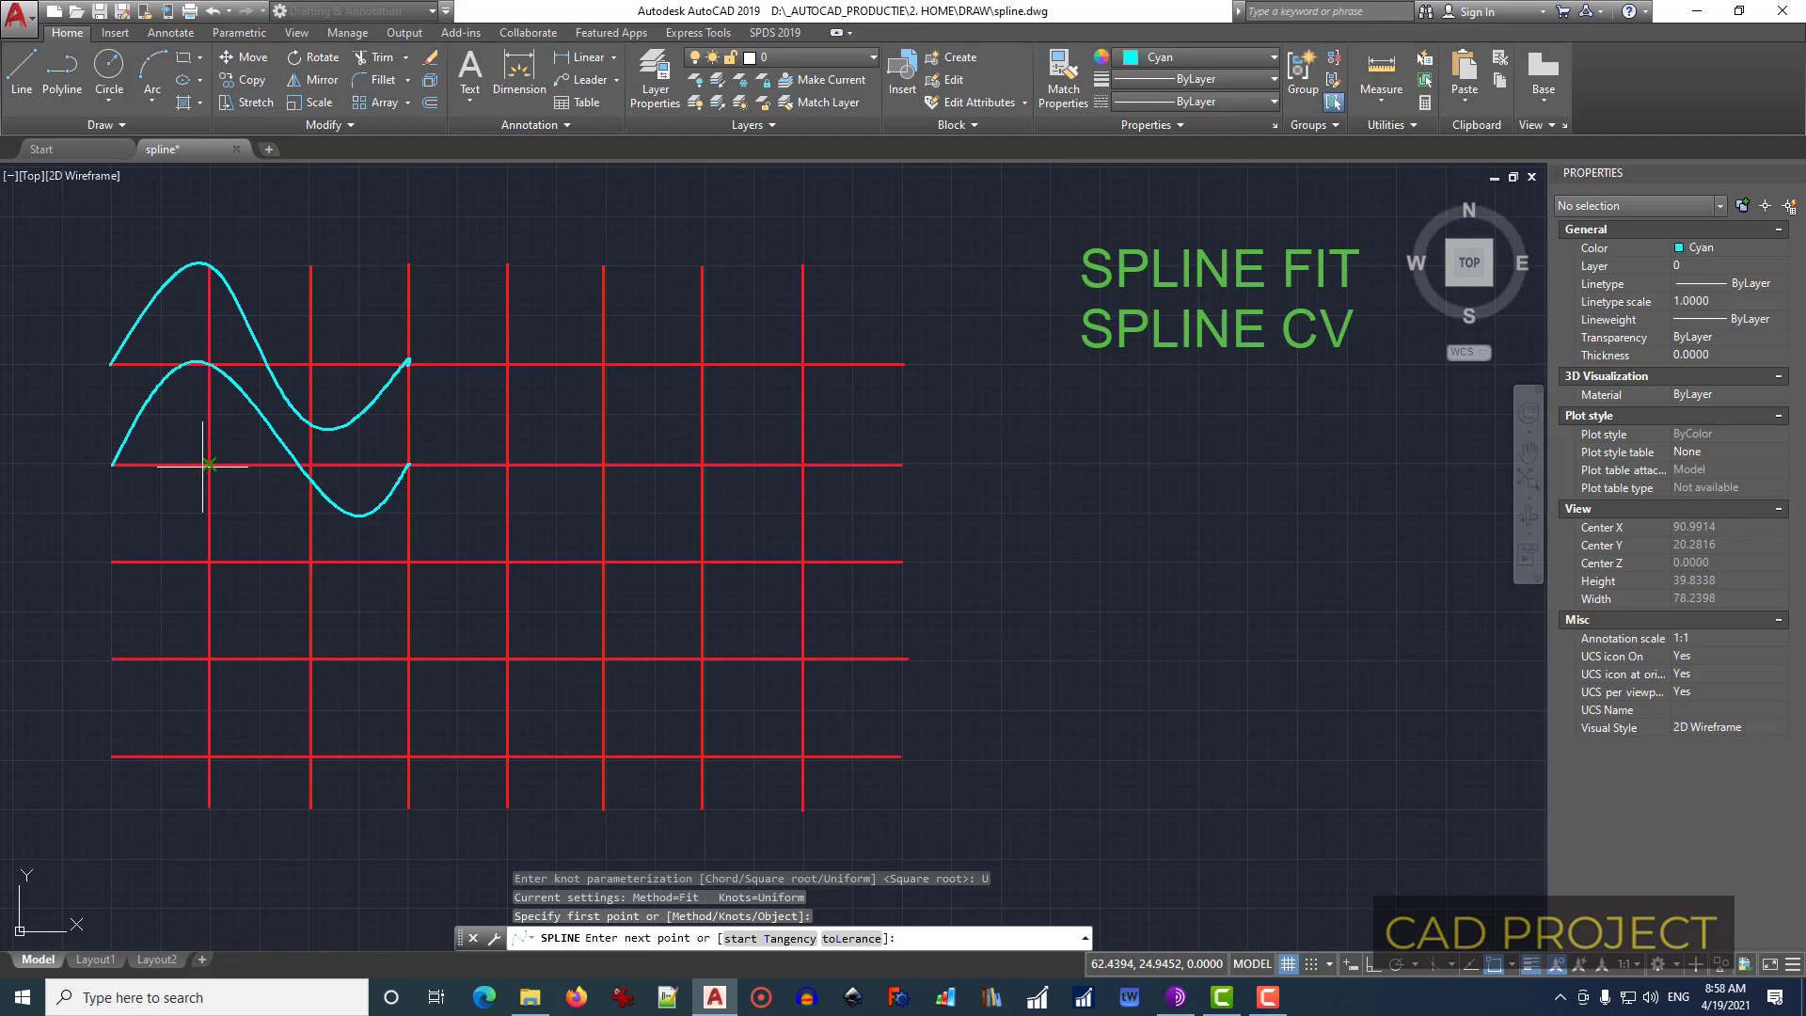
click(206, 465)
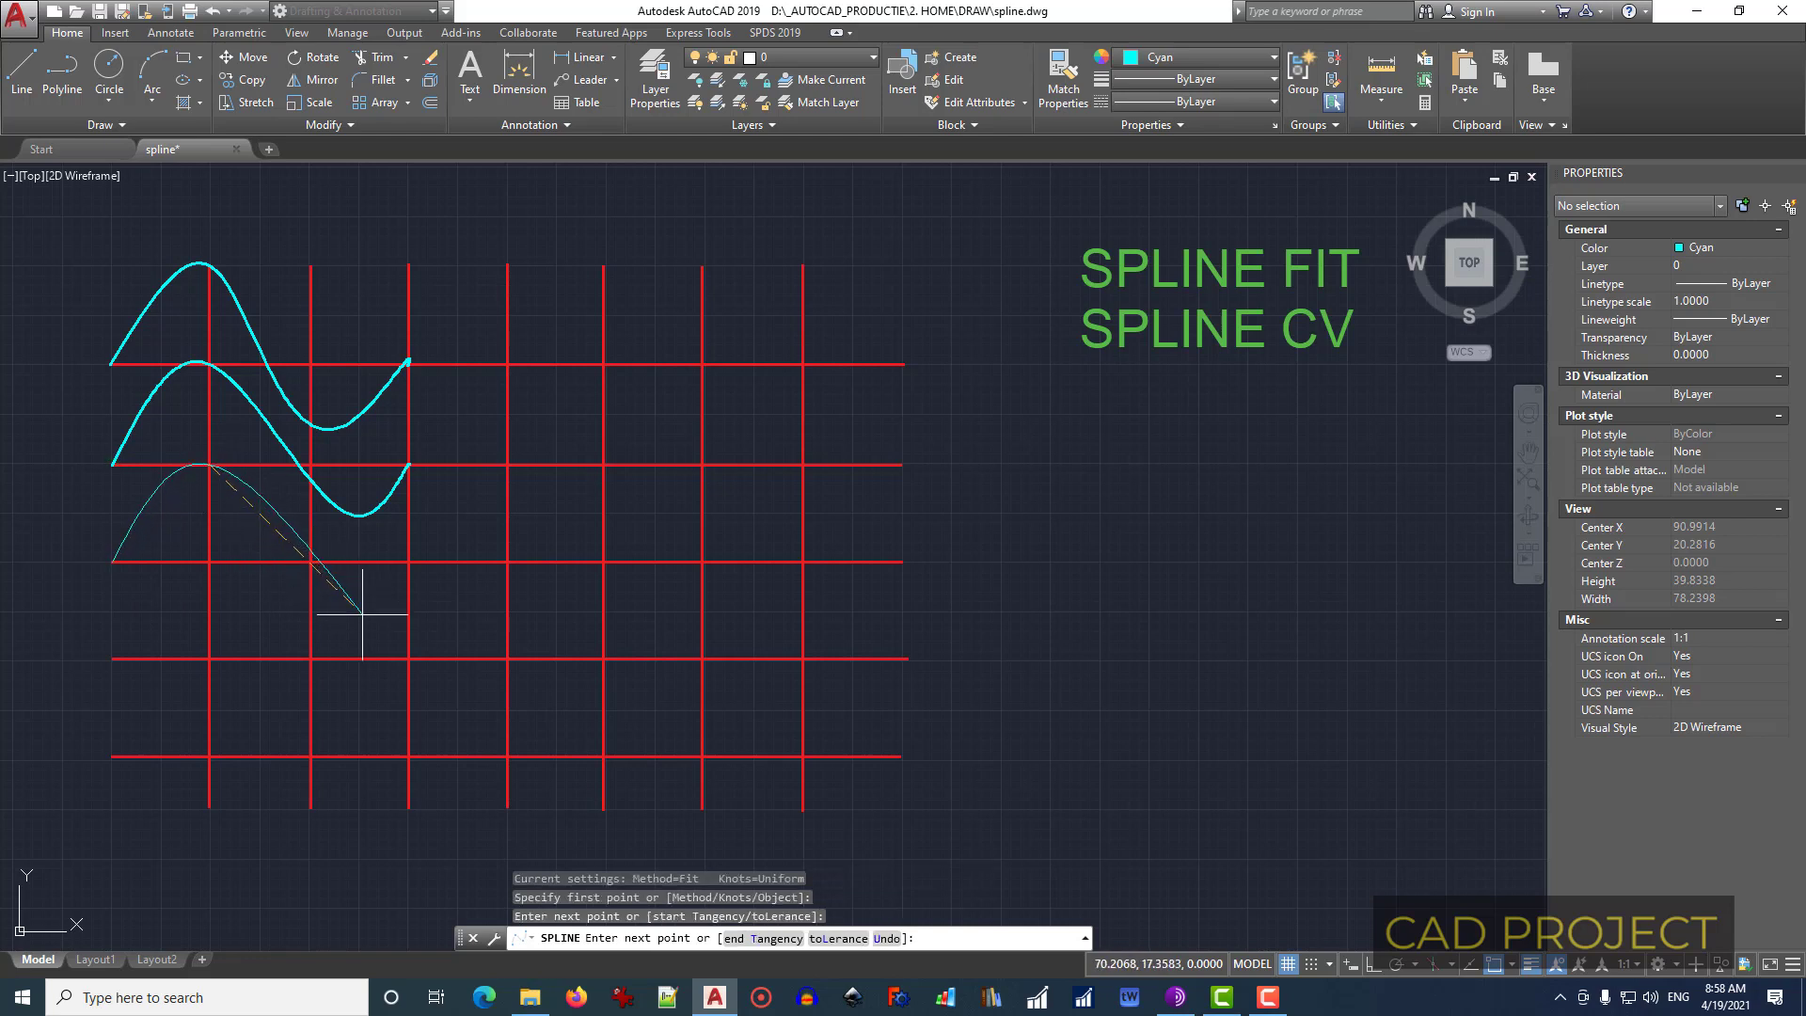
click(310, 562)
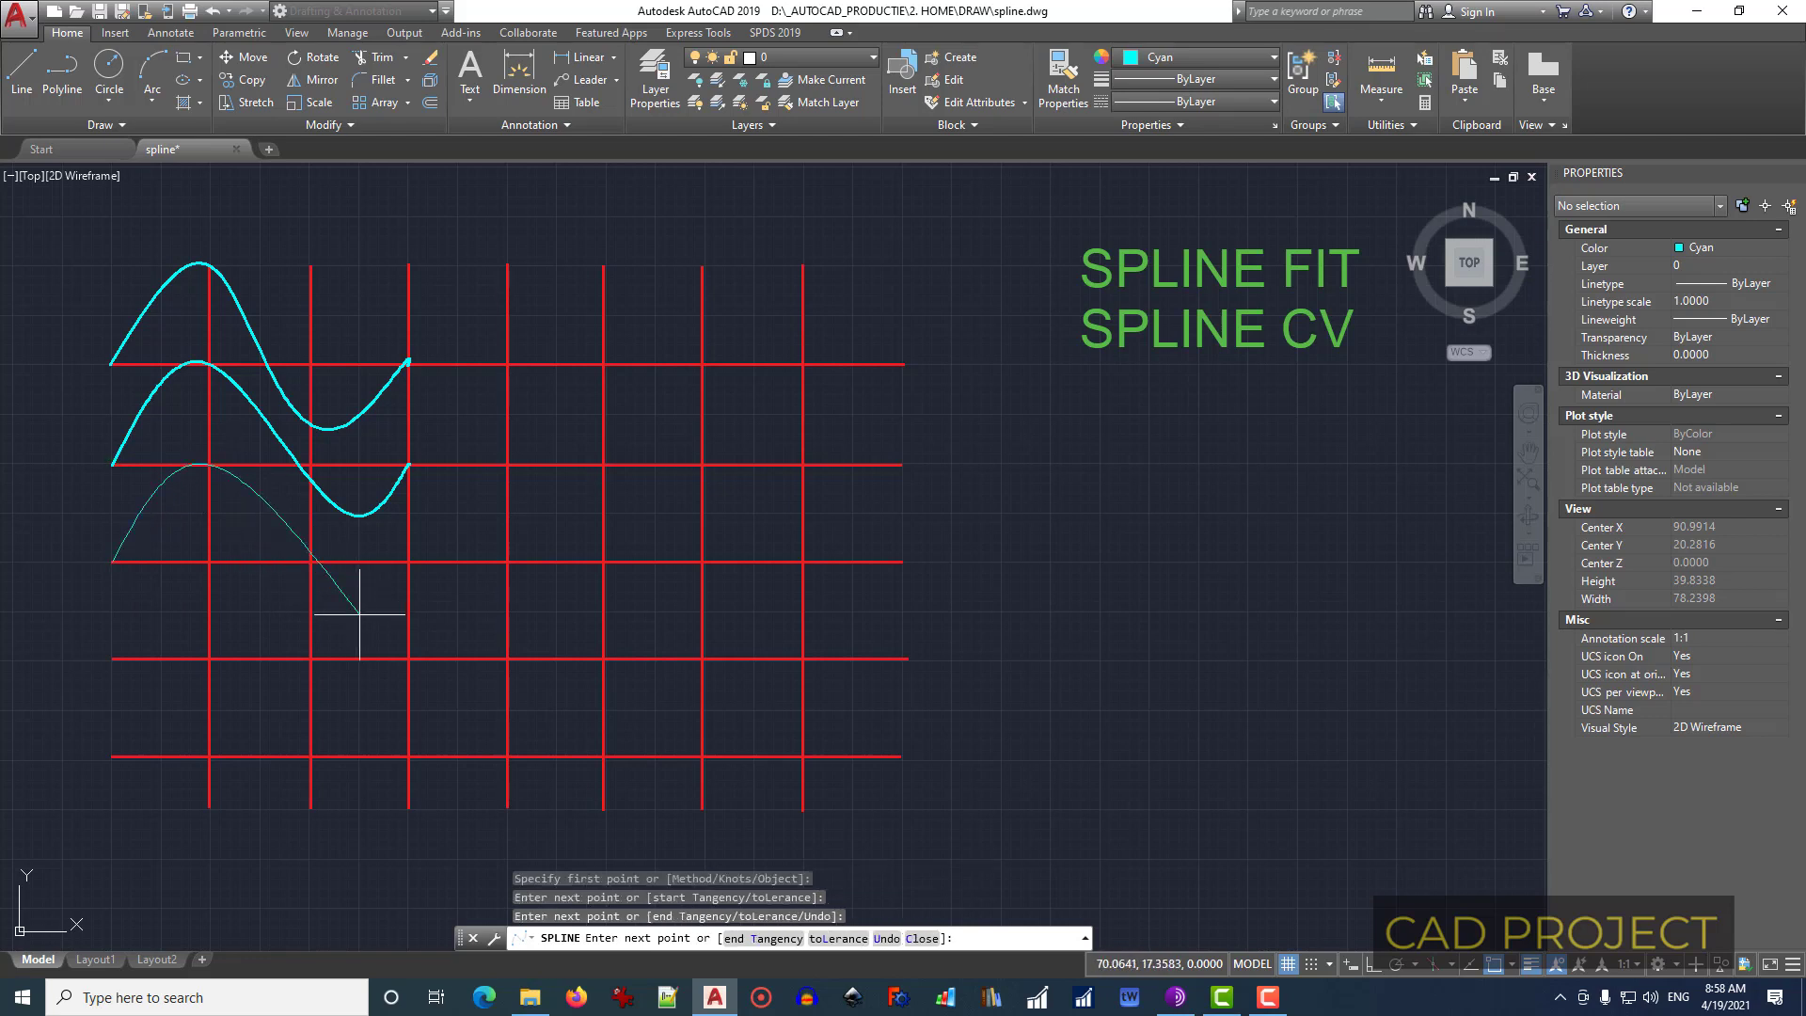
click(408, 562)
key(Return)
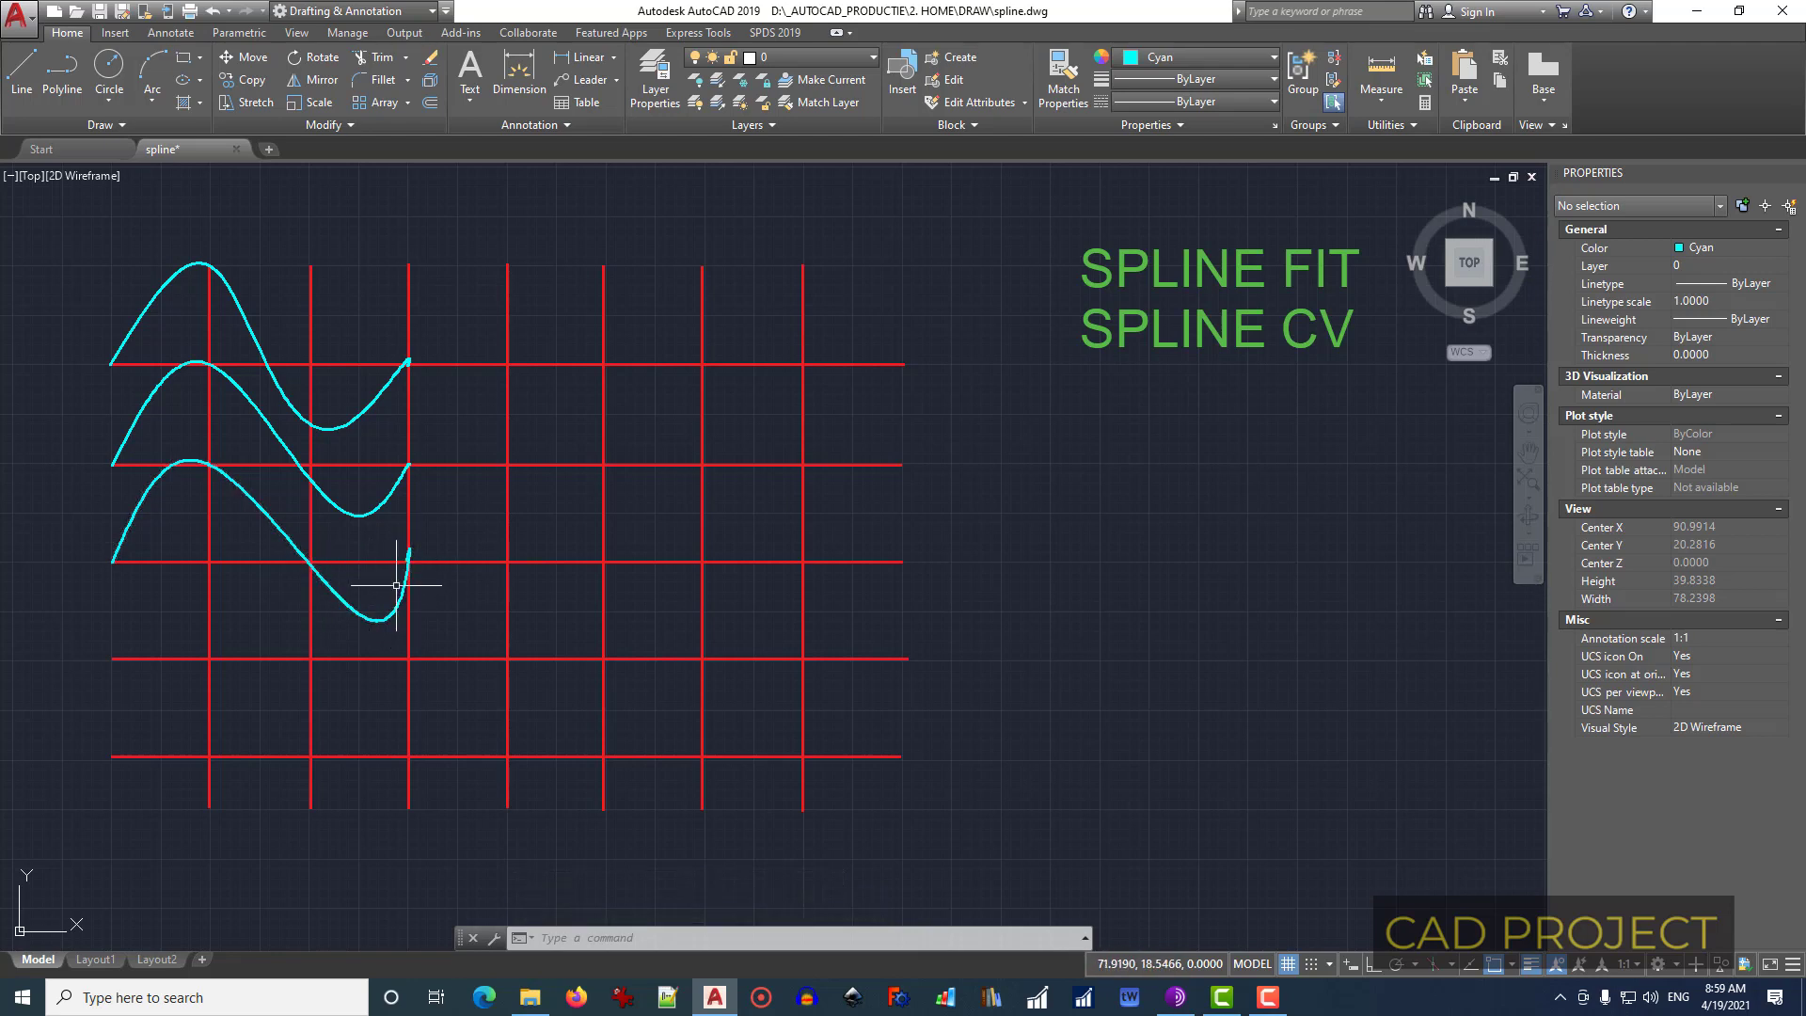
Step: Try to convert the fourth horizontal grid line with the Spline command's Object option
key(Return)
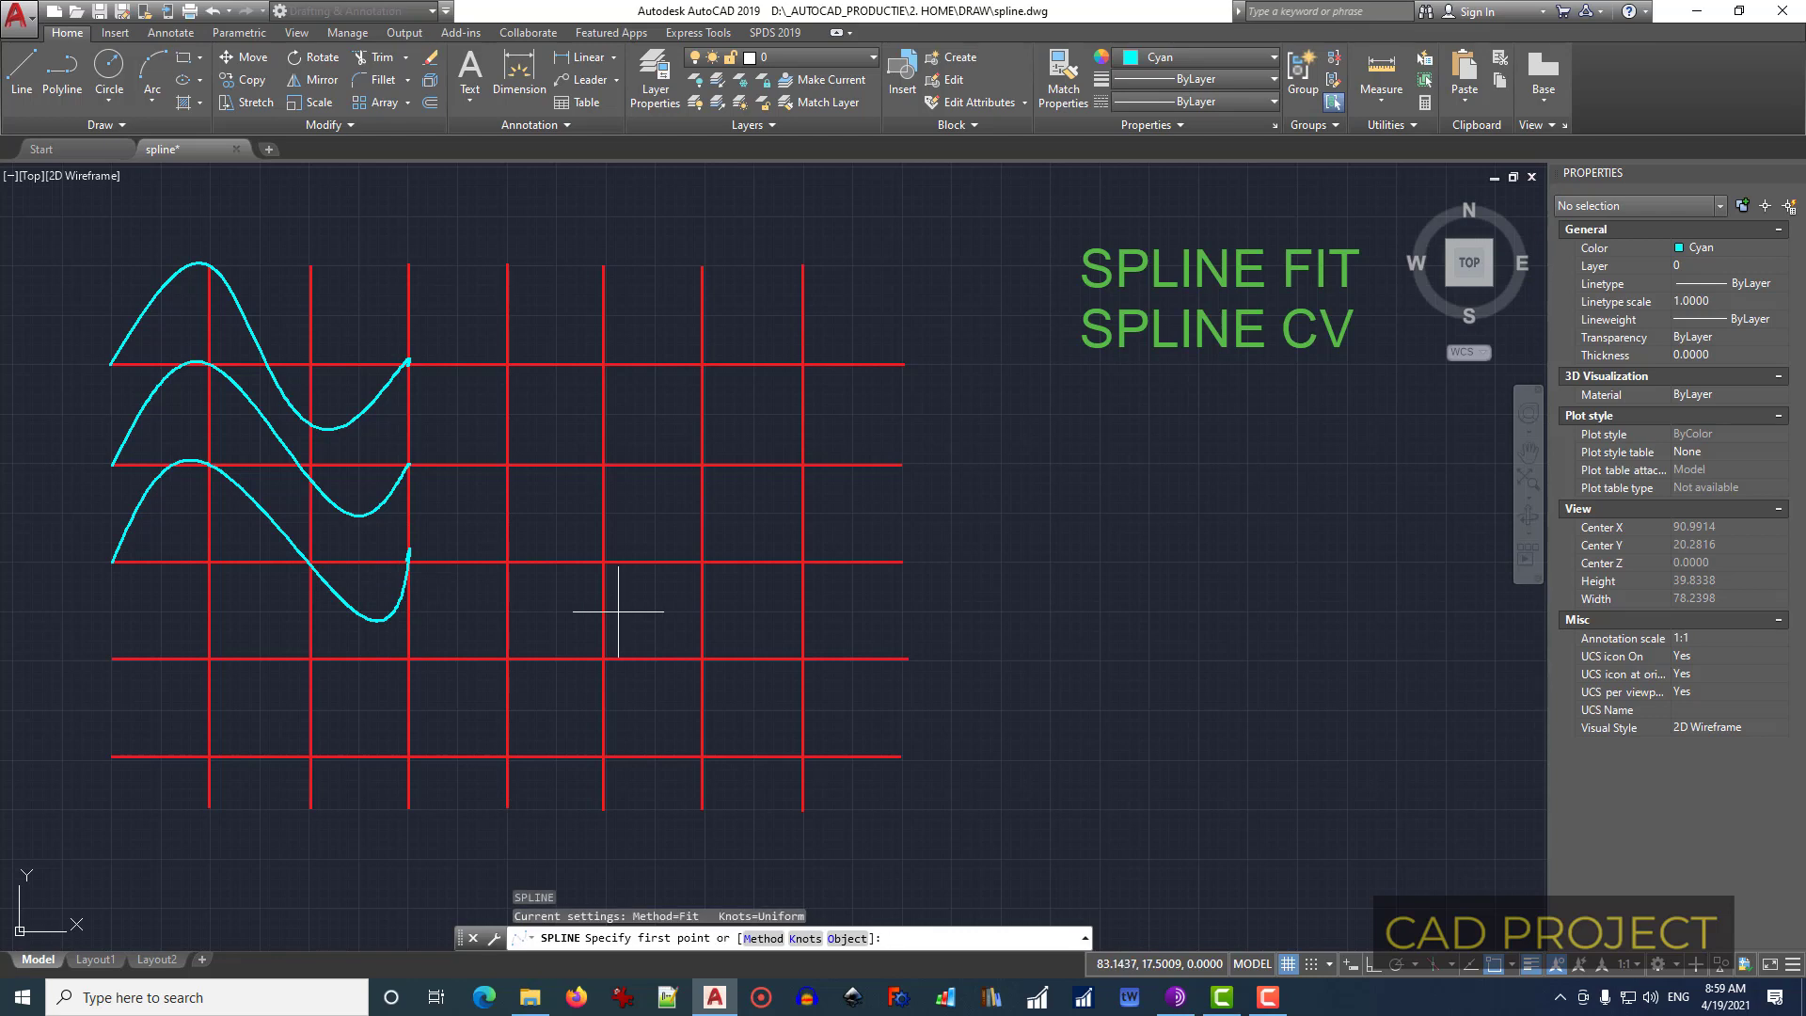
click(845, 939)
click(361, 659)
key(Escape)
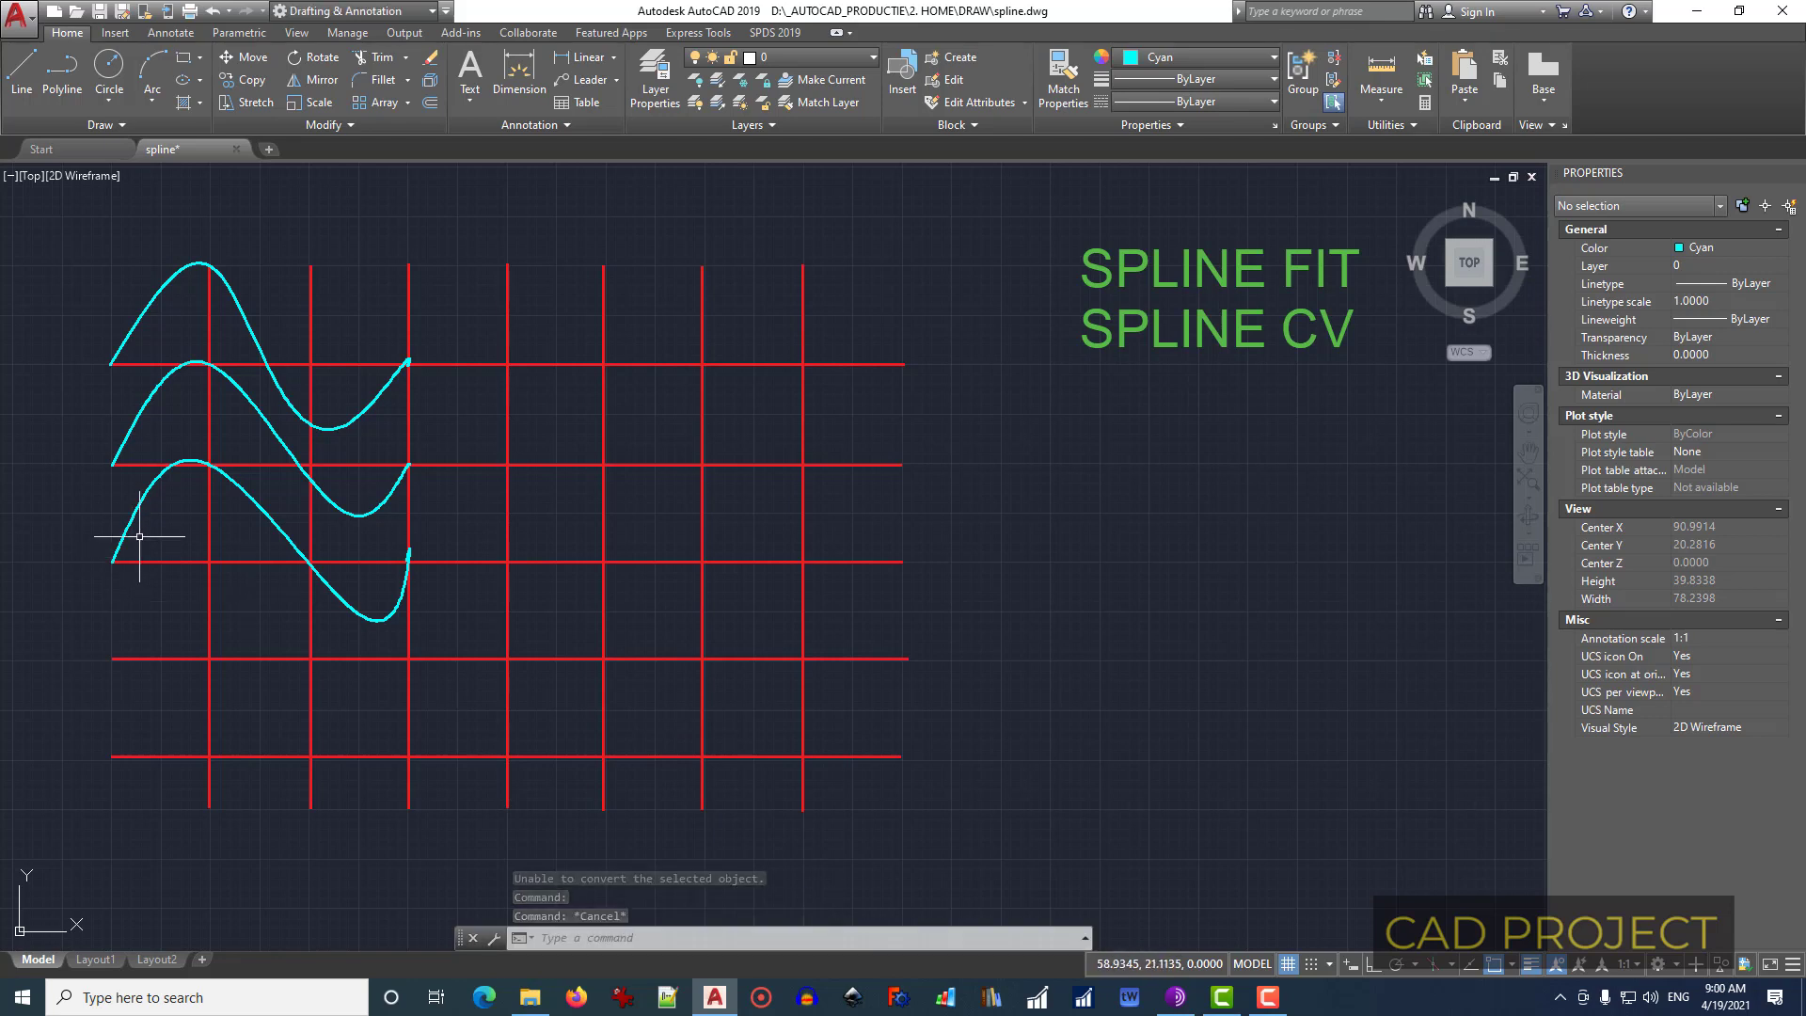
Step: Switch the lowest spline to Control Vertices and stretch its lowest control vertex to the left and slightly down
click(127, 525)
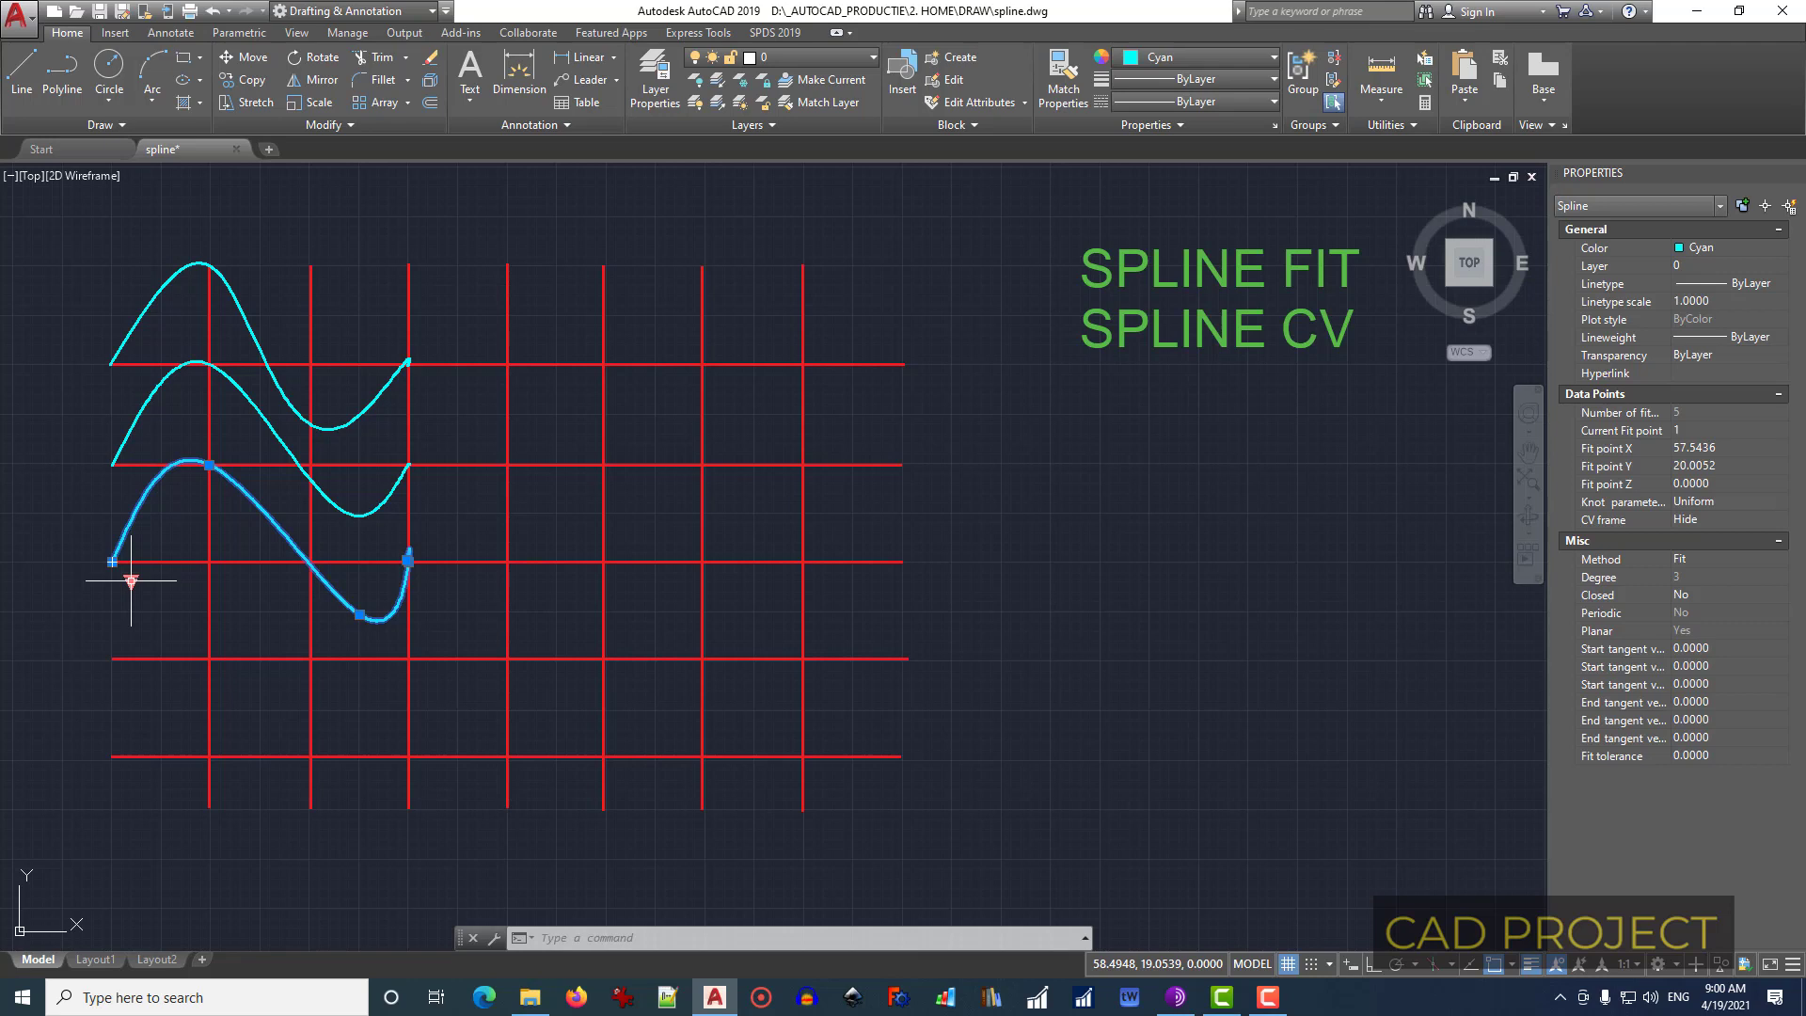
click(131, 583)
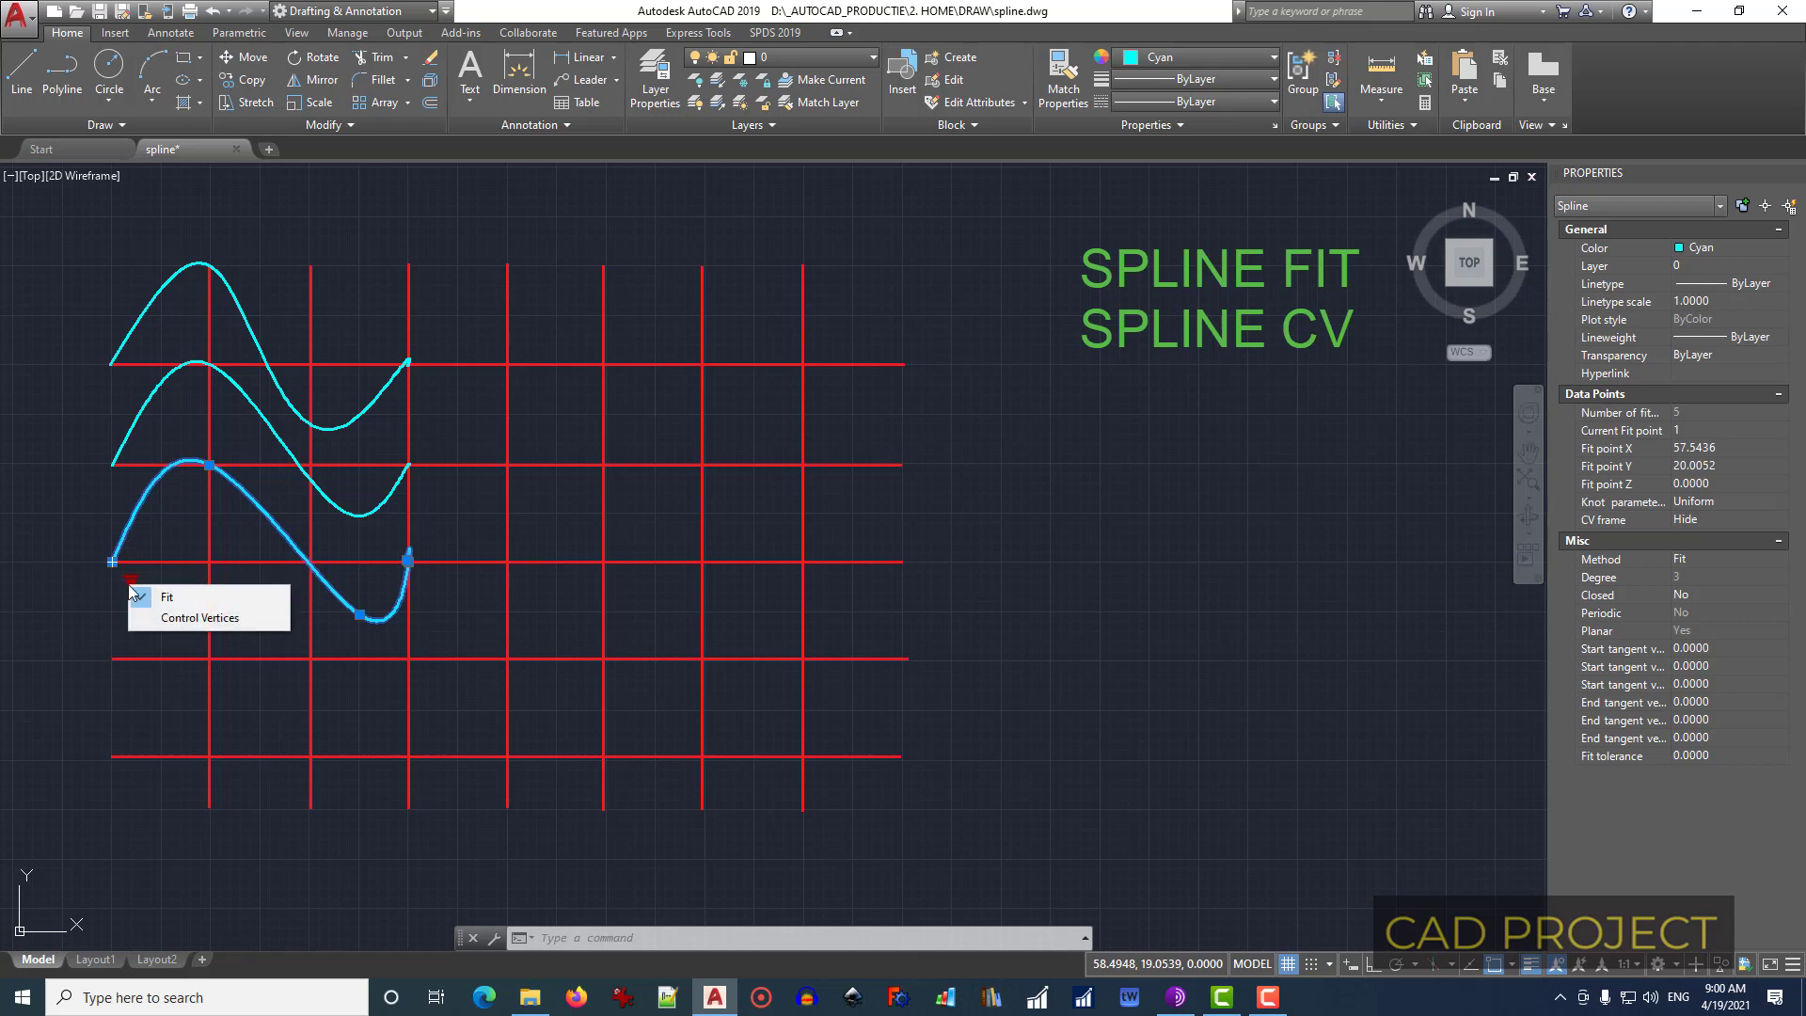
click(193, 618)
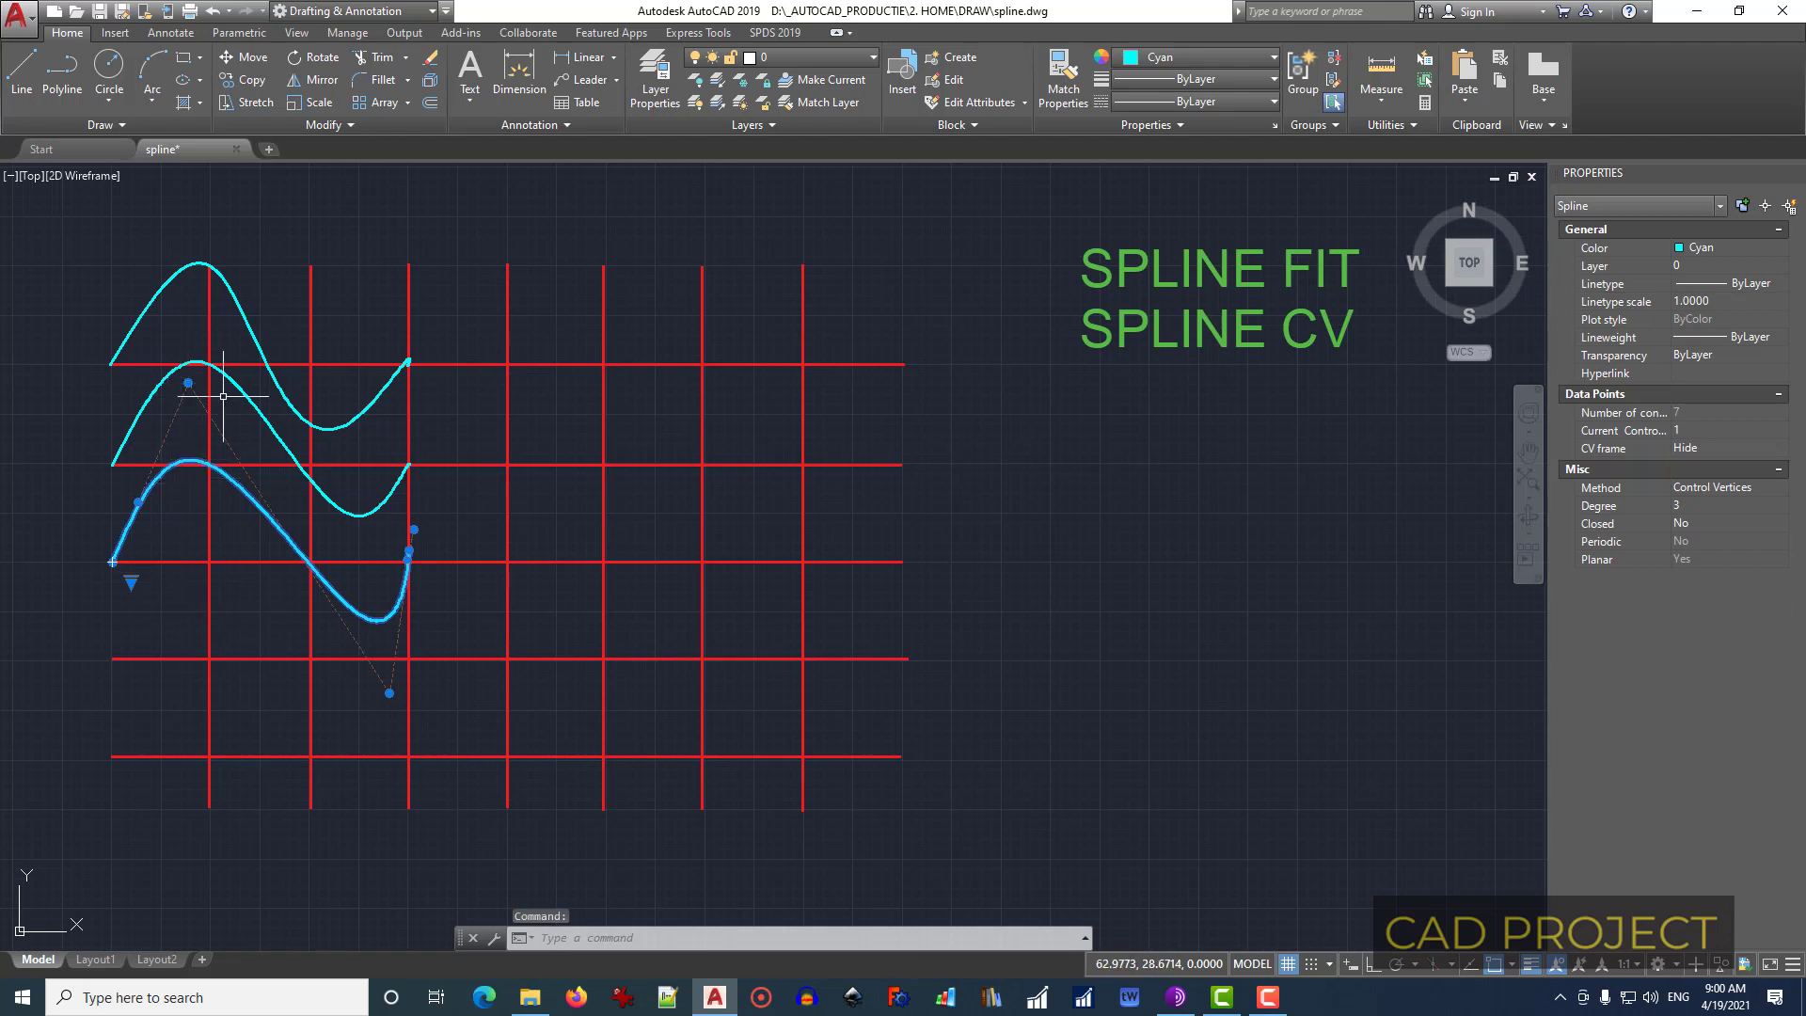
click(390, 694)
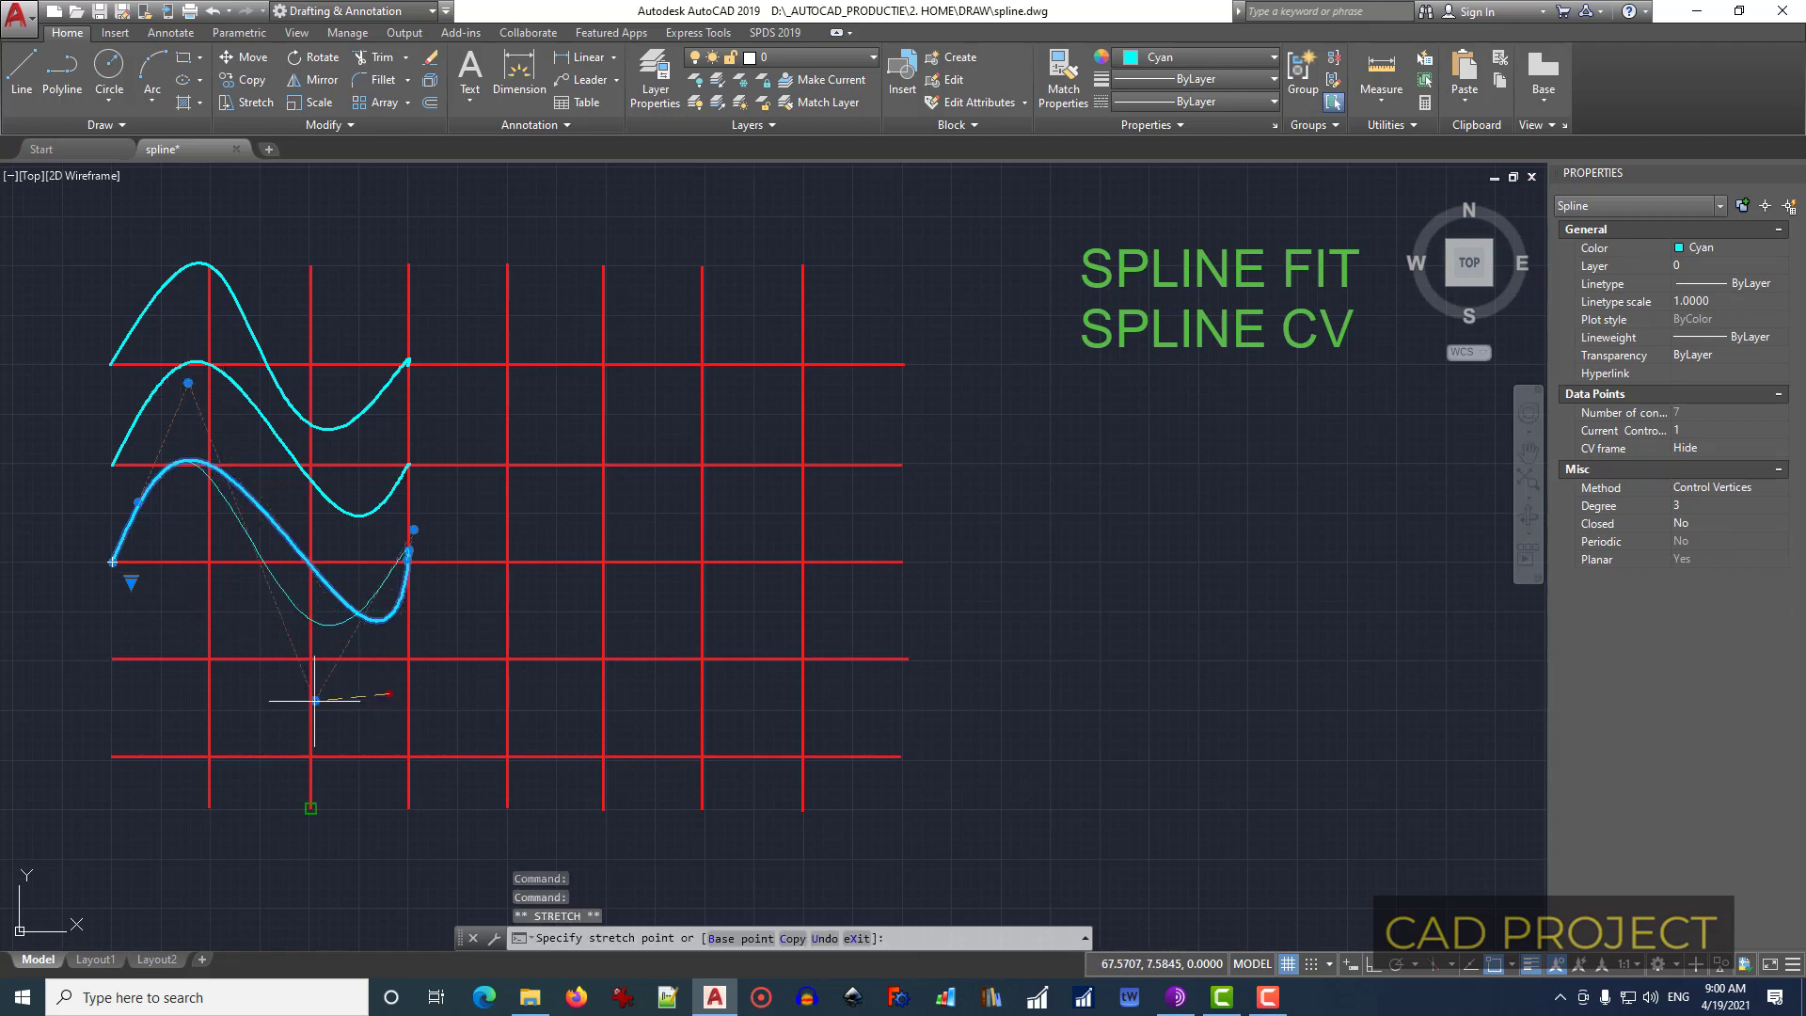
click(357, 708)
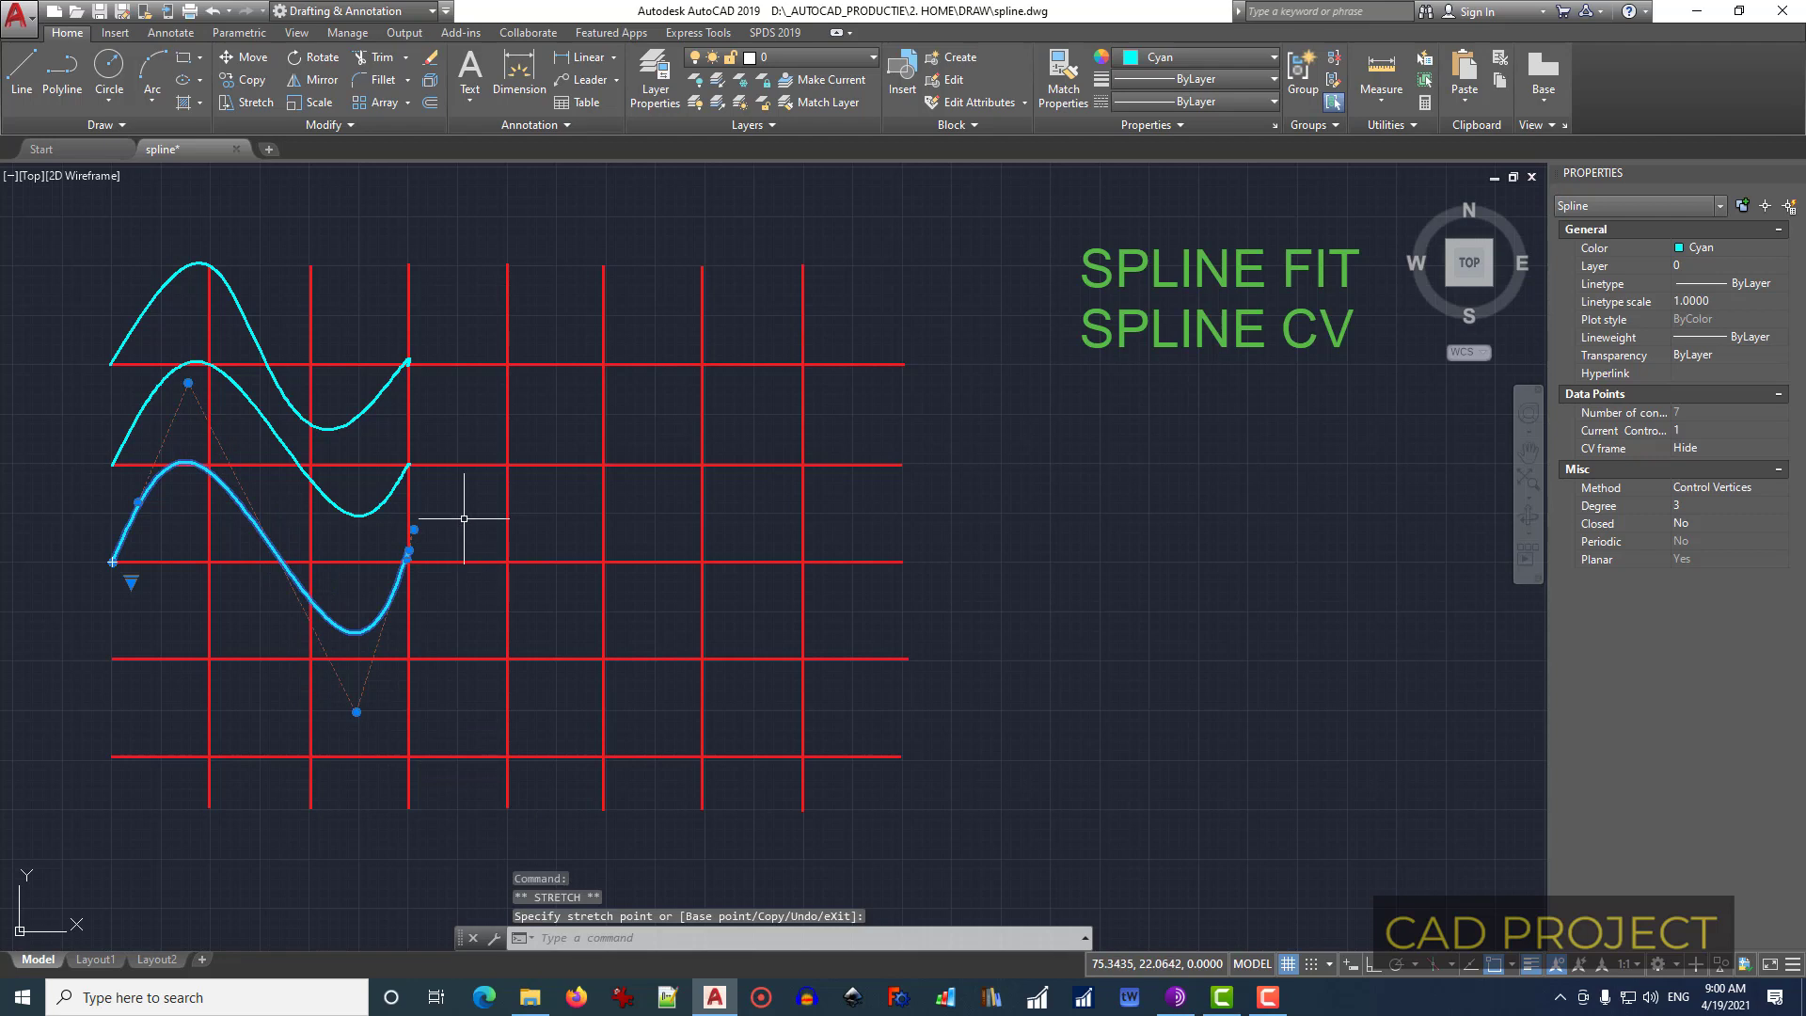
Step: Switch the top spline to Control Vertices and back to Fit, and delete all three splines from the grid
click(358, 515)
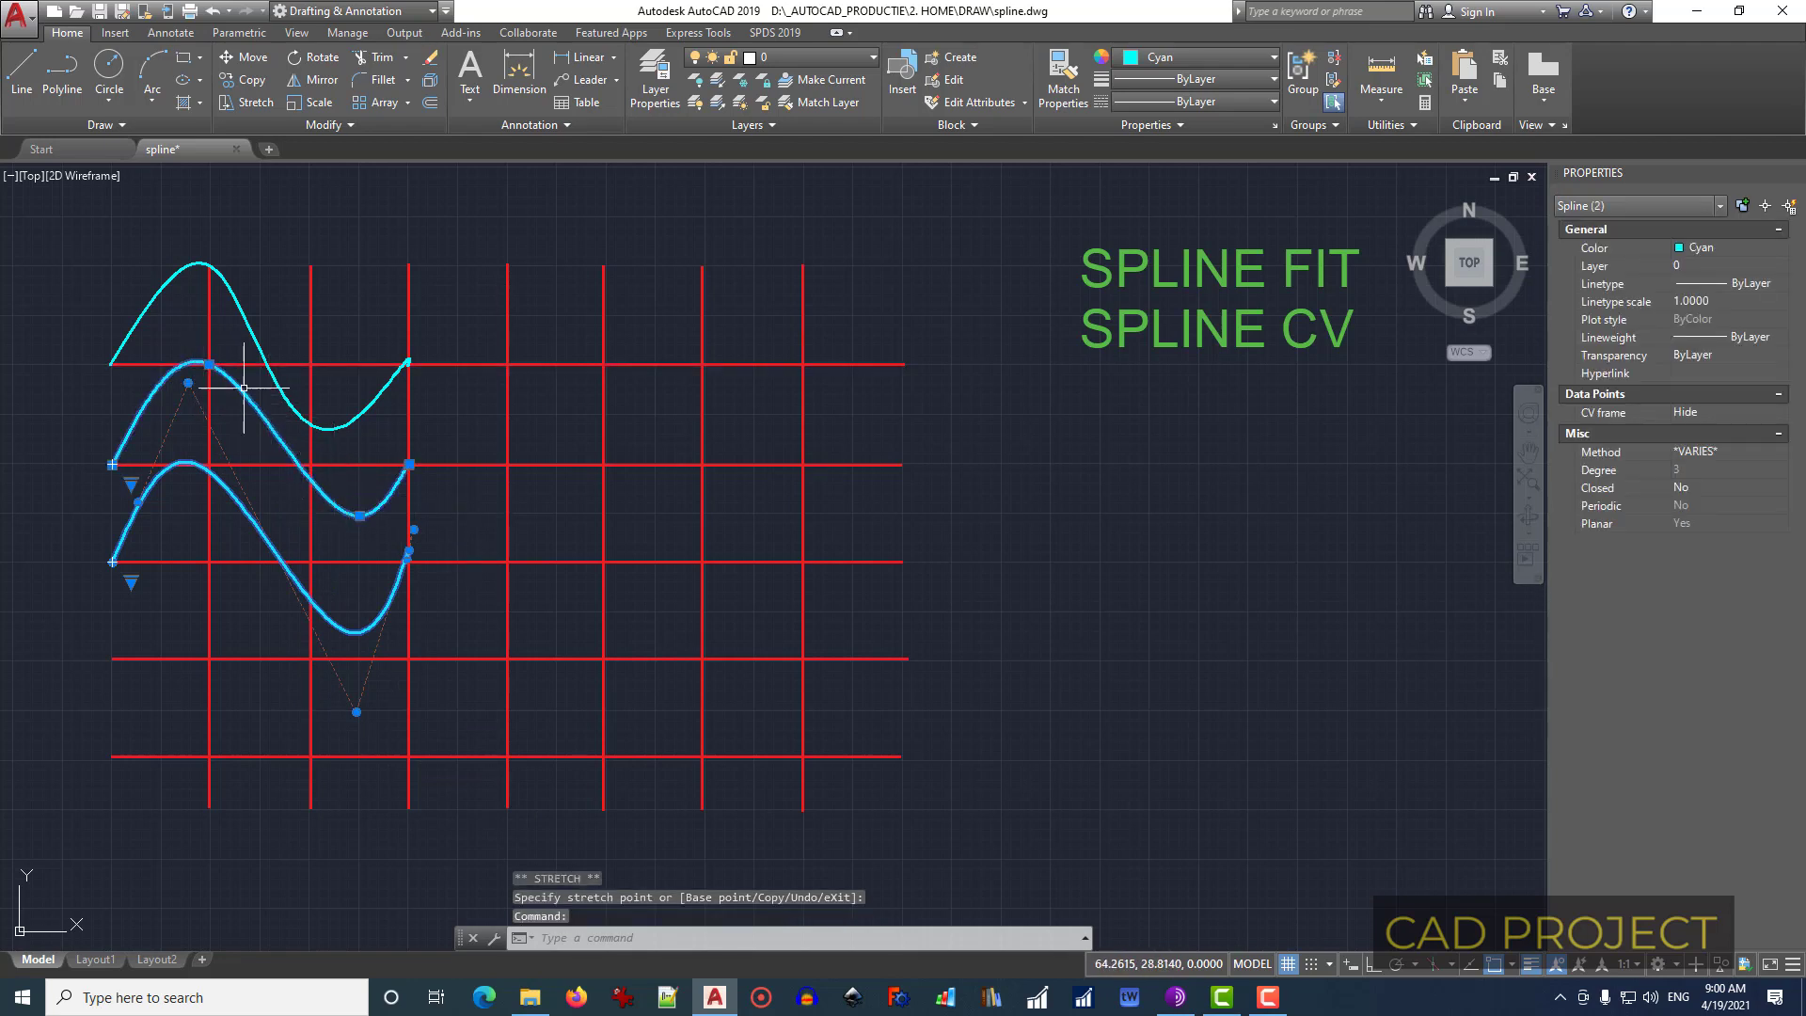
click(237, 302)
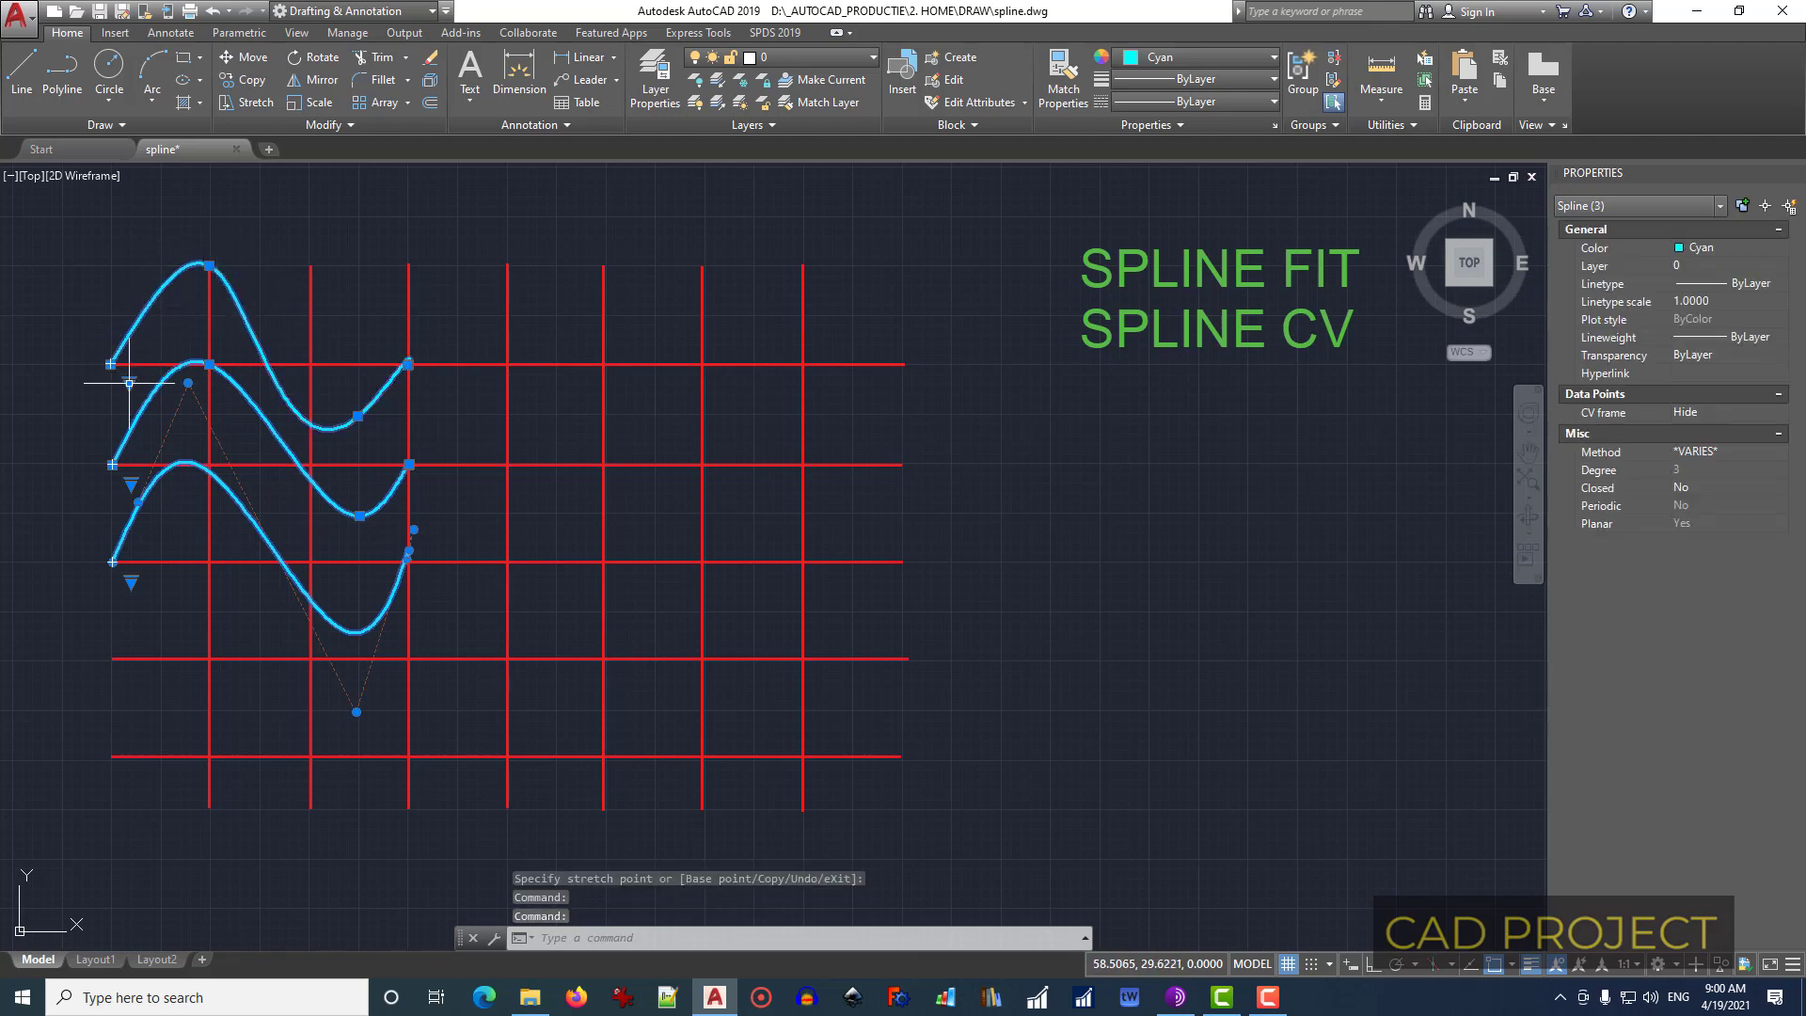
mouse_move(129, 383)
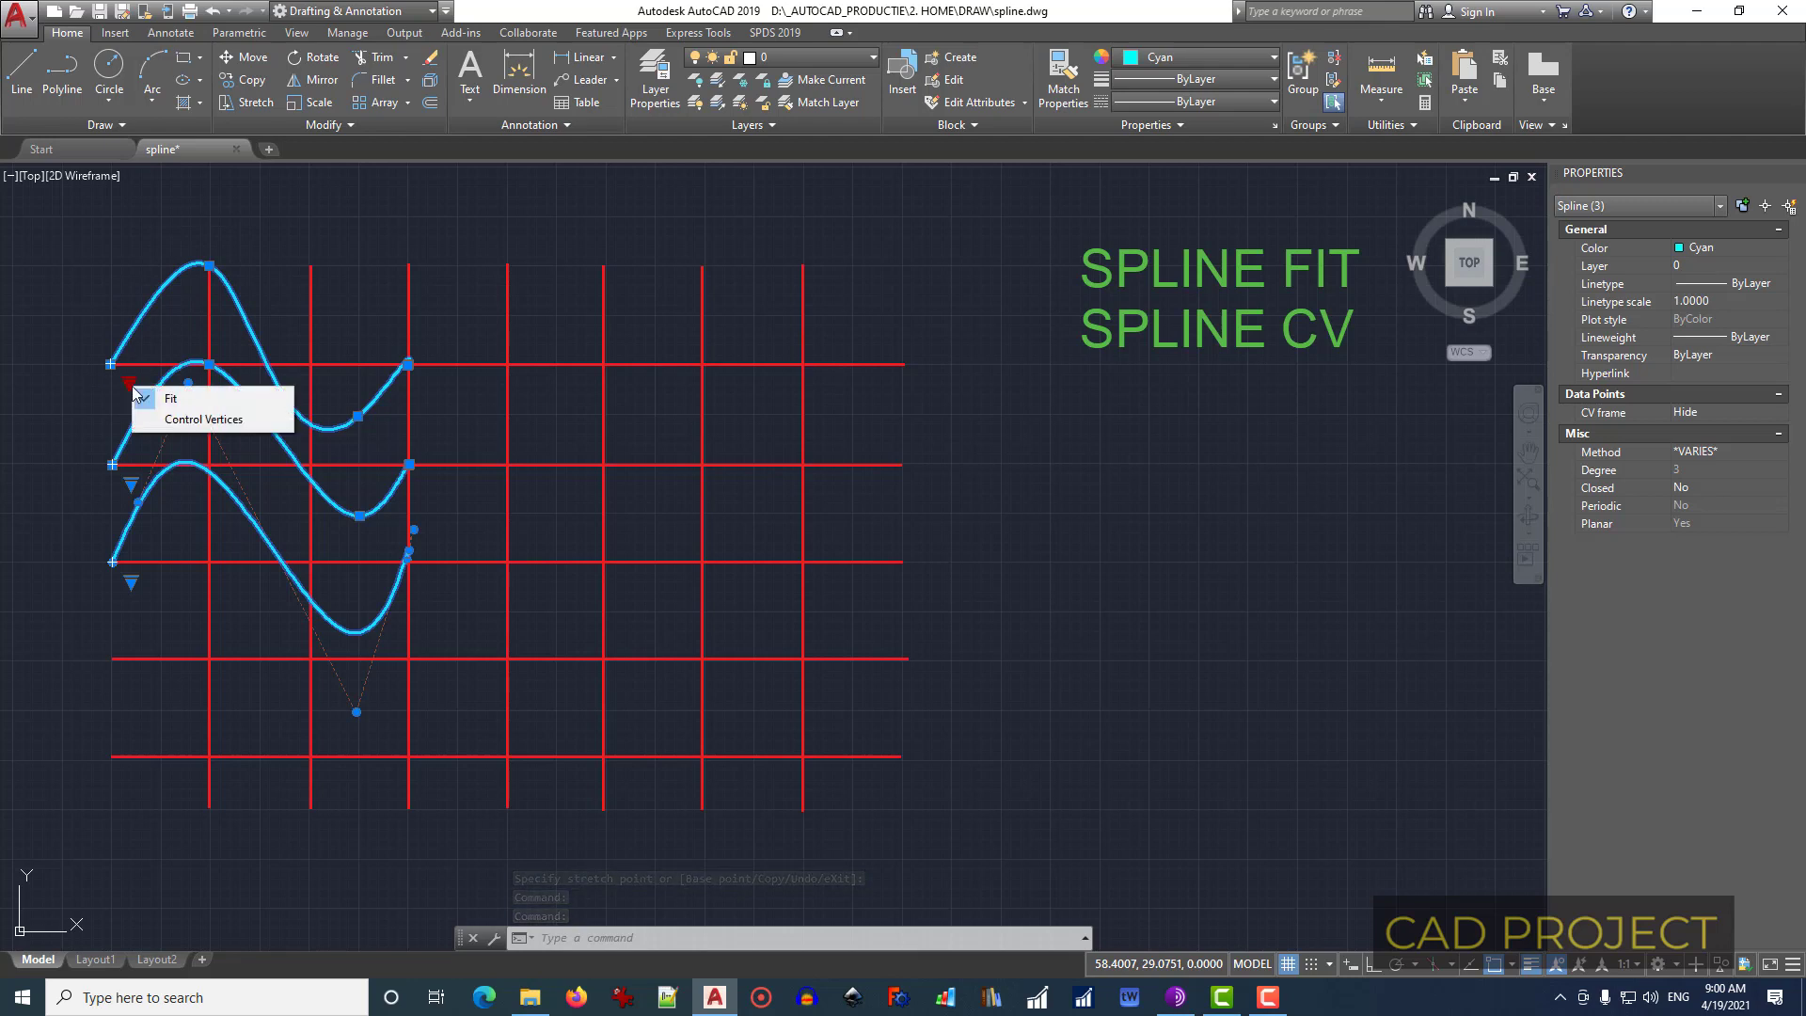
click(170, 414)
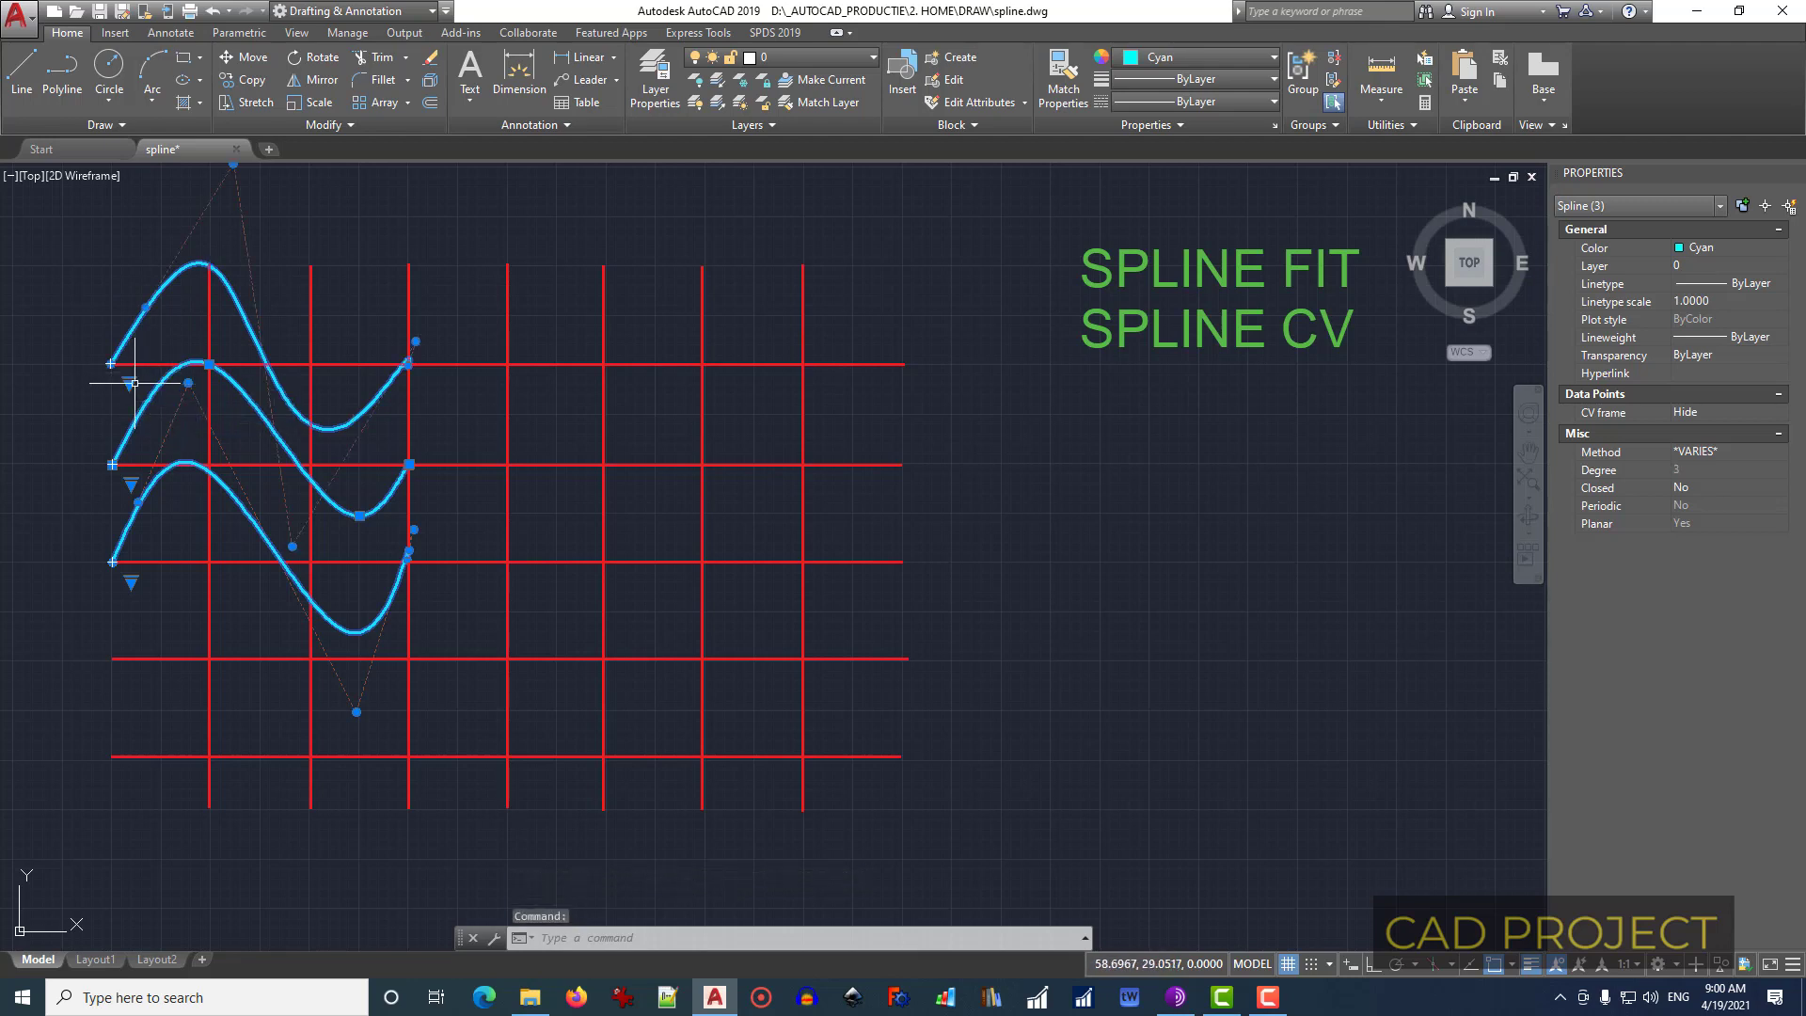
click(162, 398)
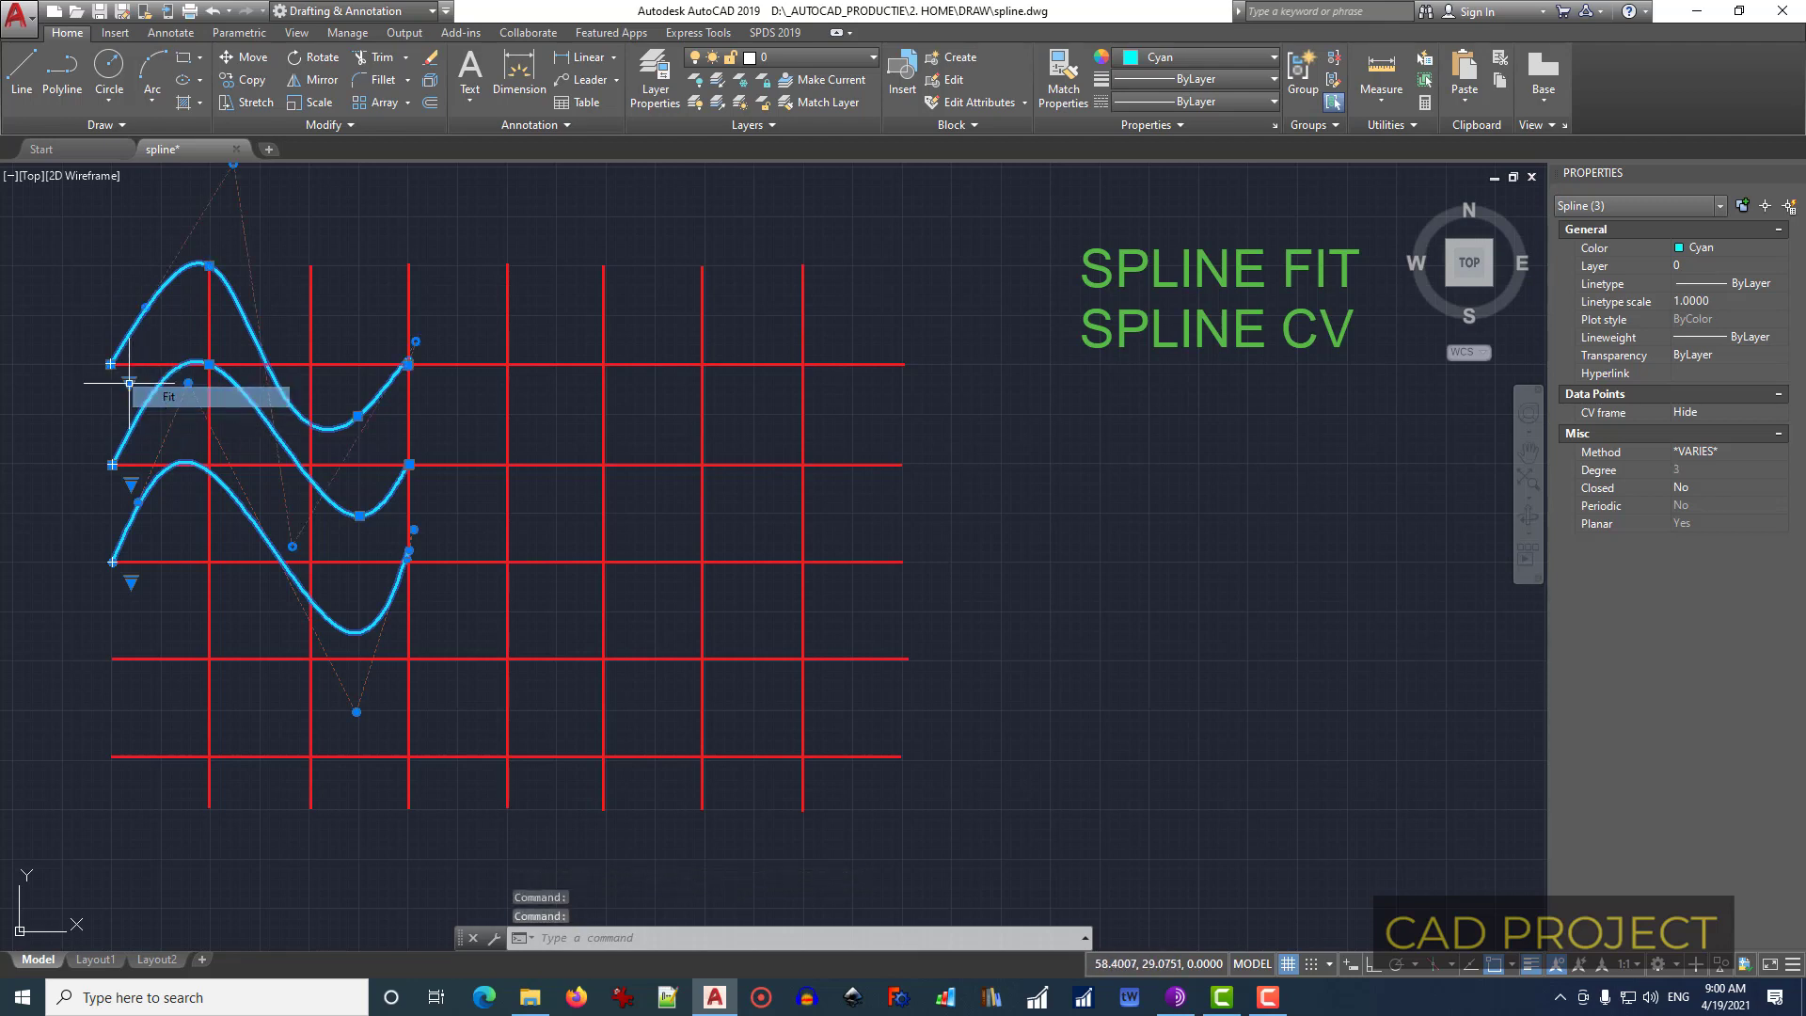
key(Delete)
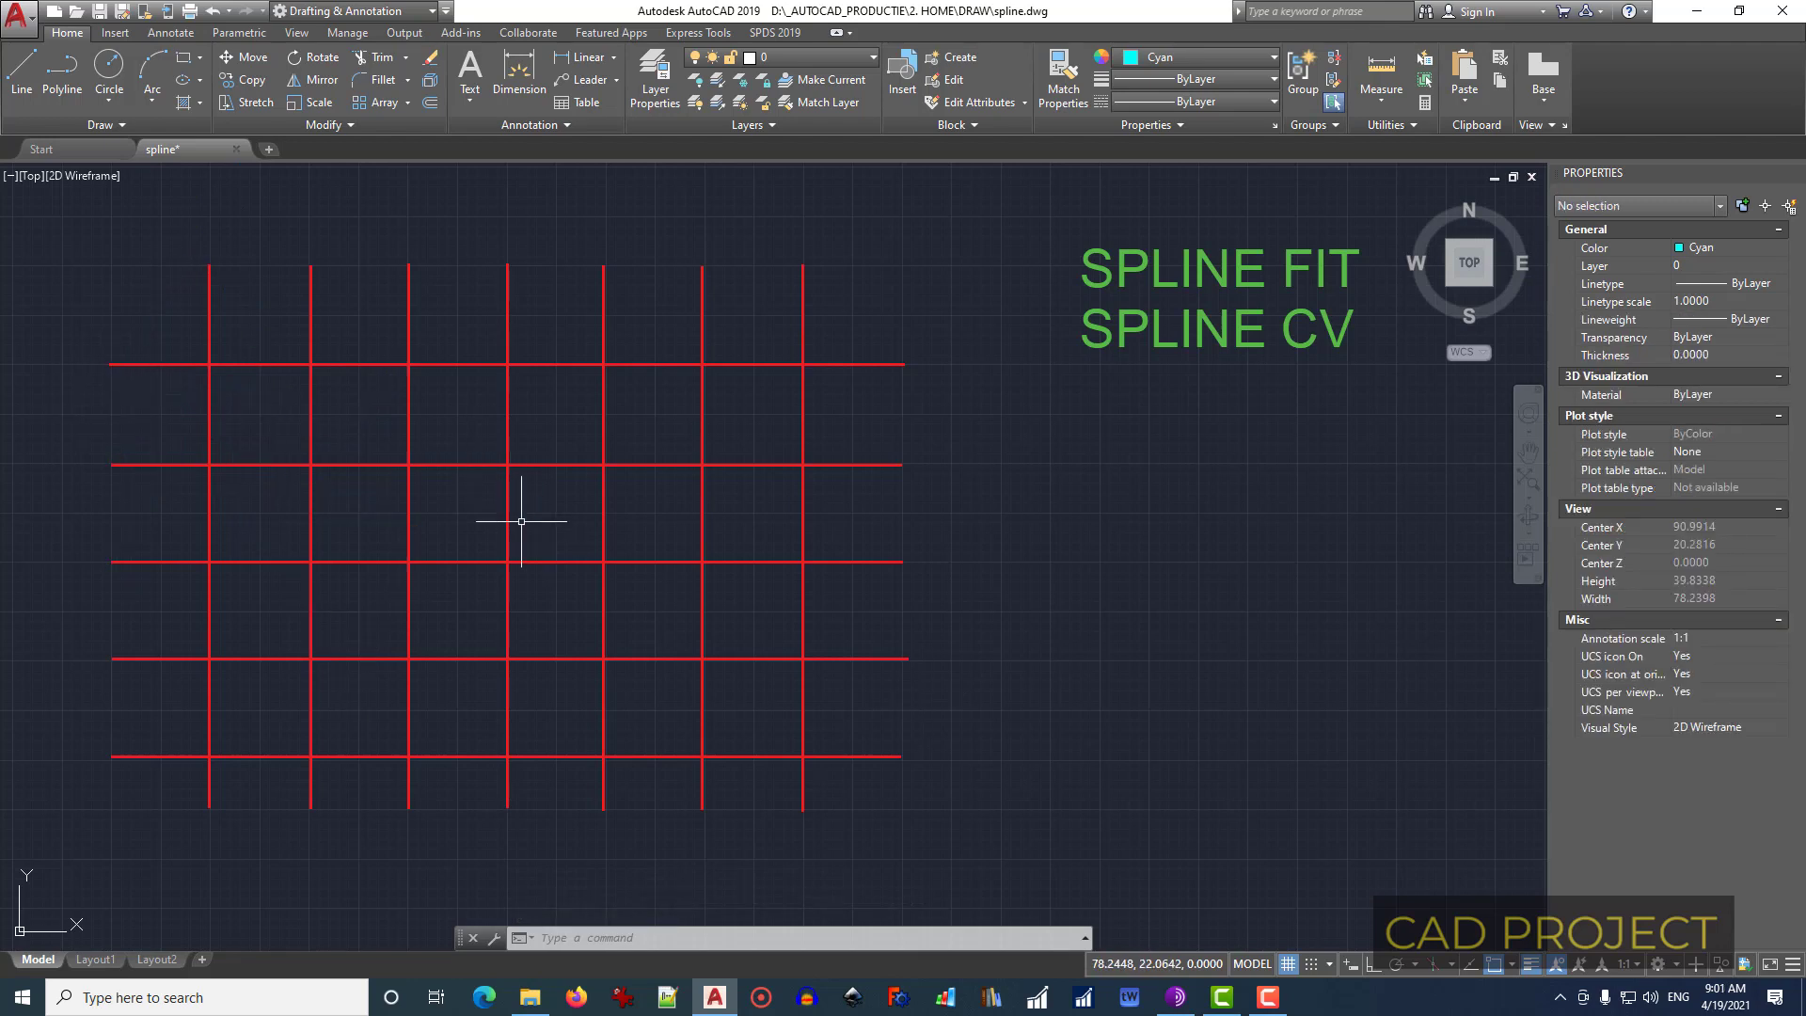
Step: Draw a four-point spline with the CV method and degree 1, from the top horizontal line's left end to its crossing with the third vertical line
text(spl)
key(Return)
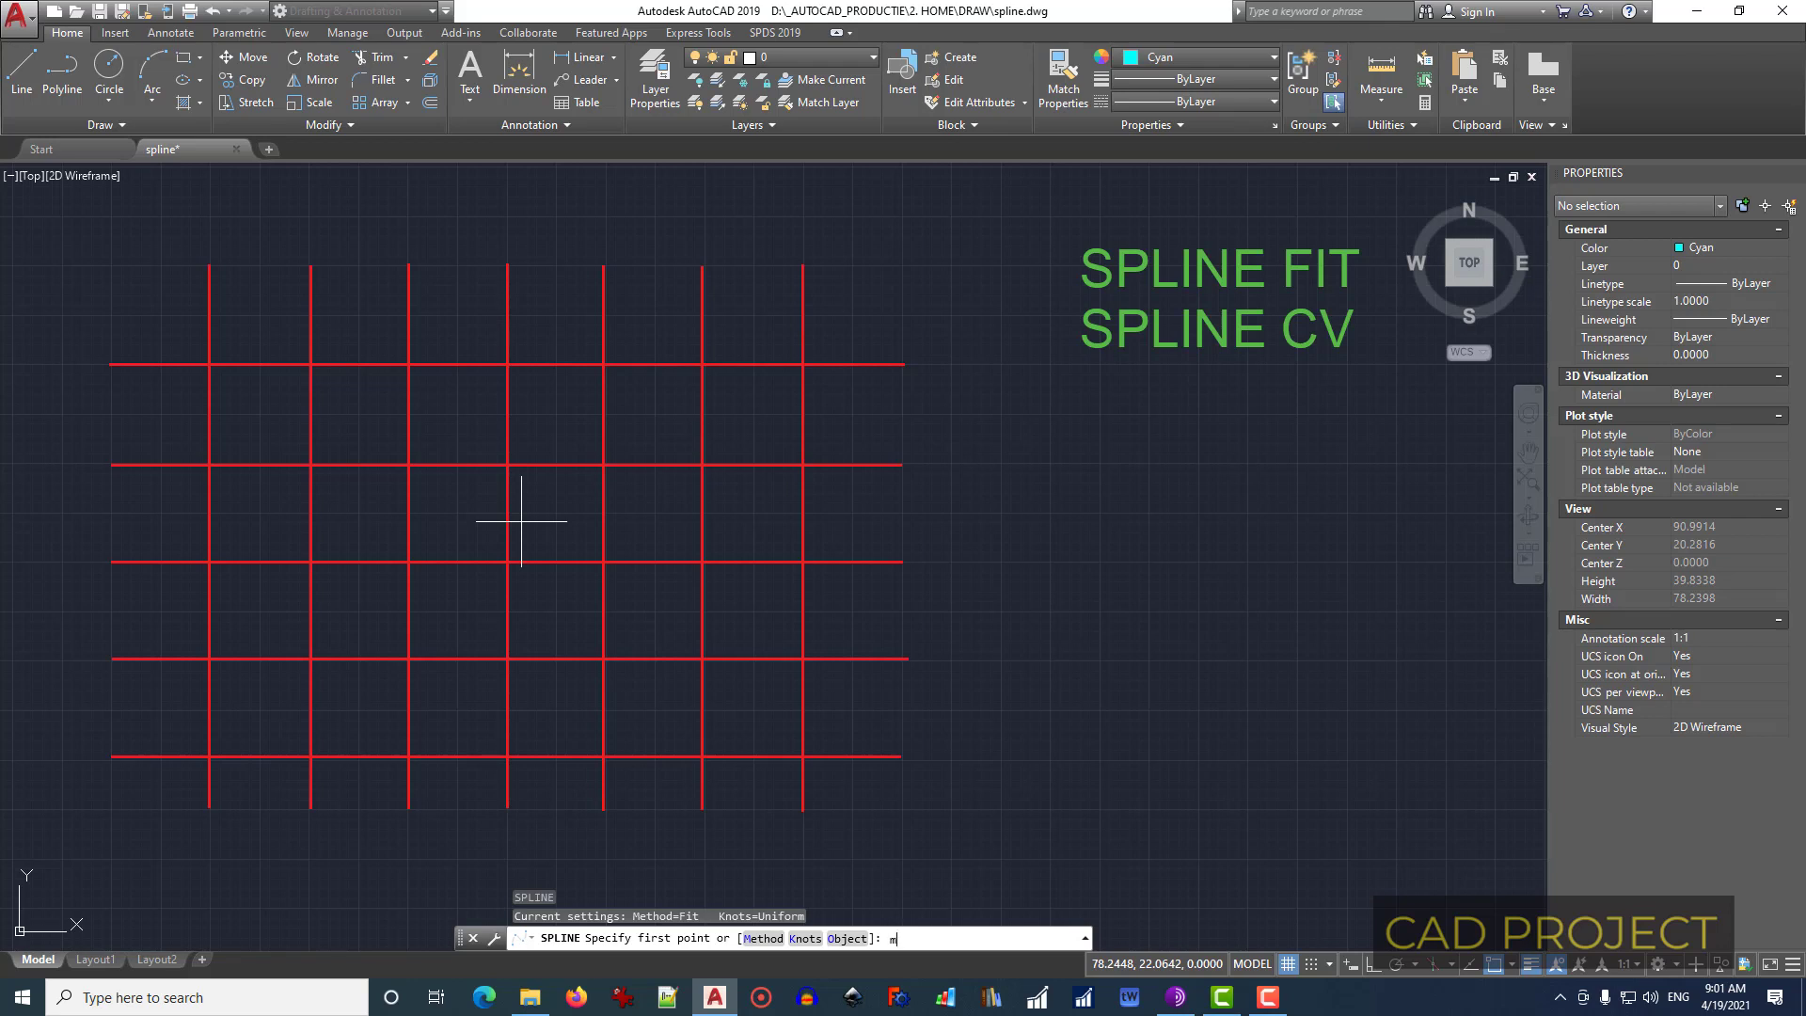
key(Return)
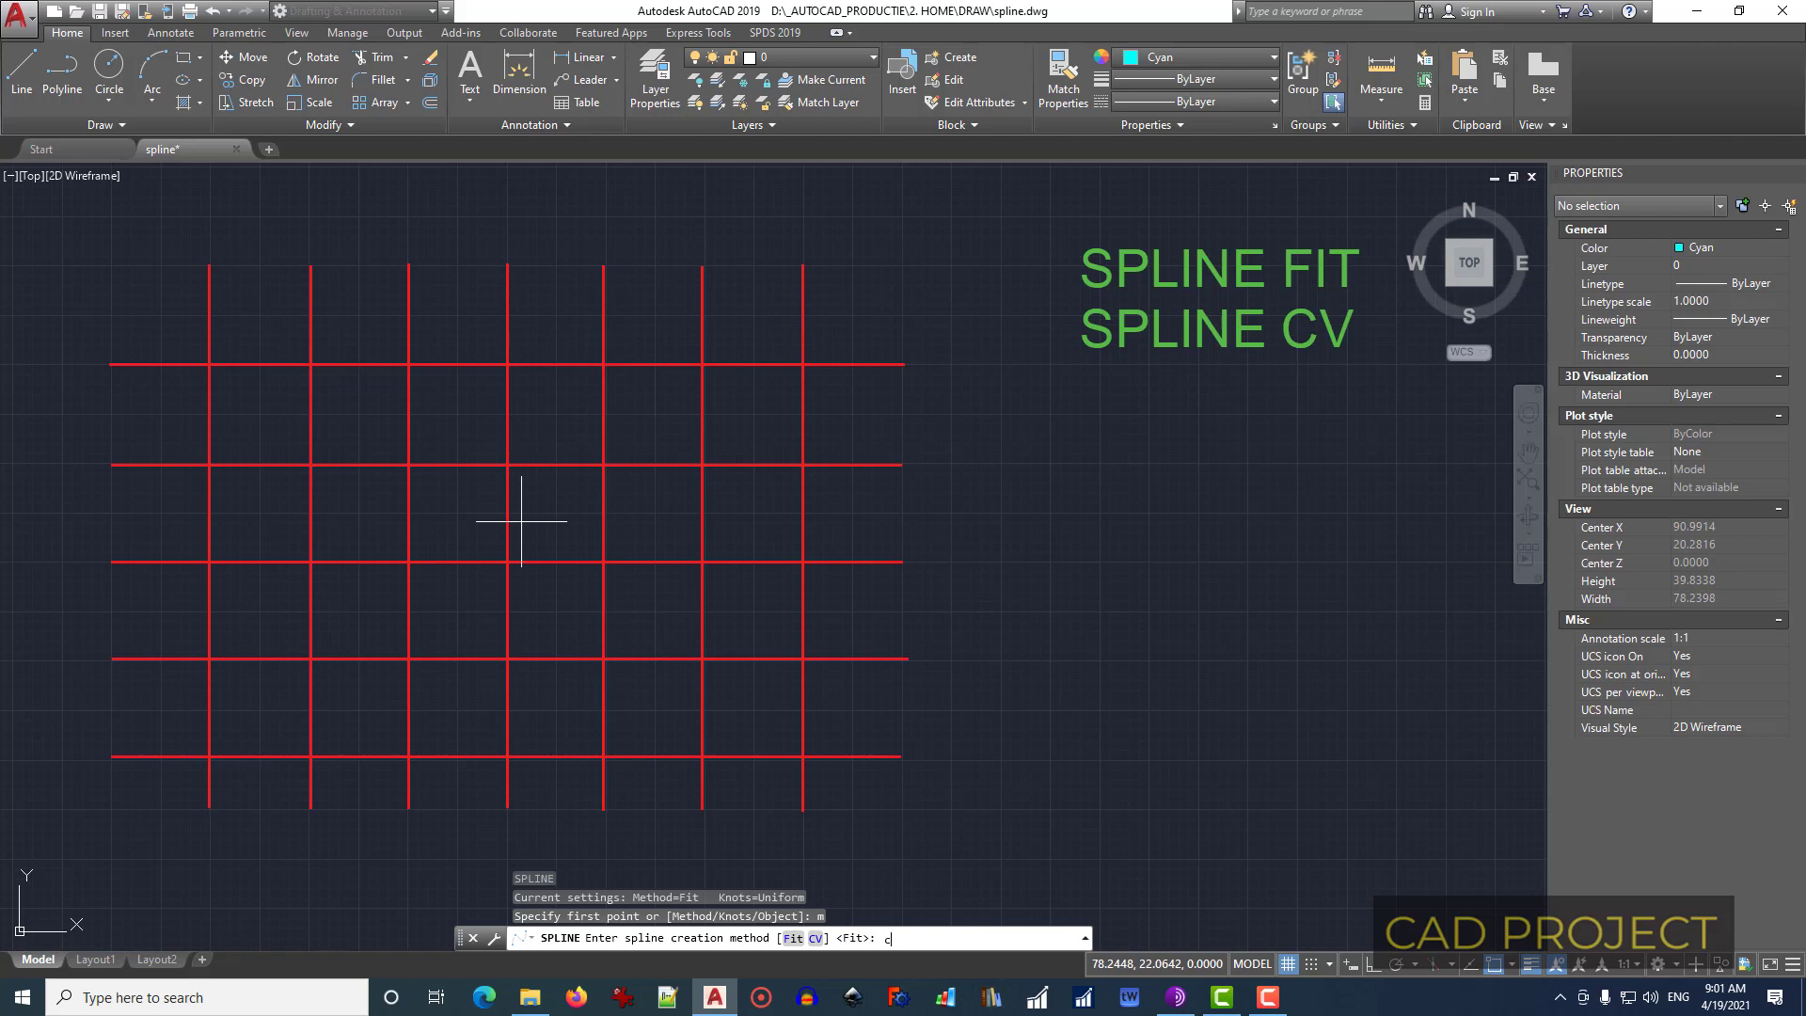
key(Return)
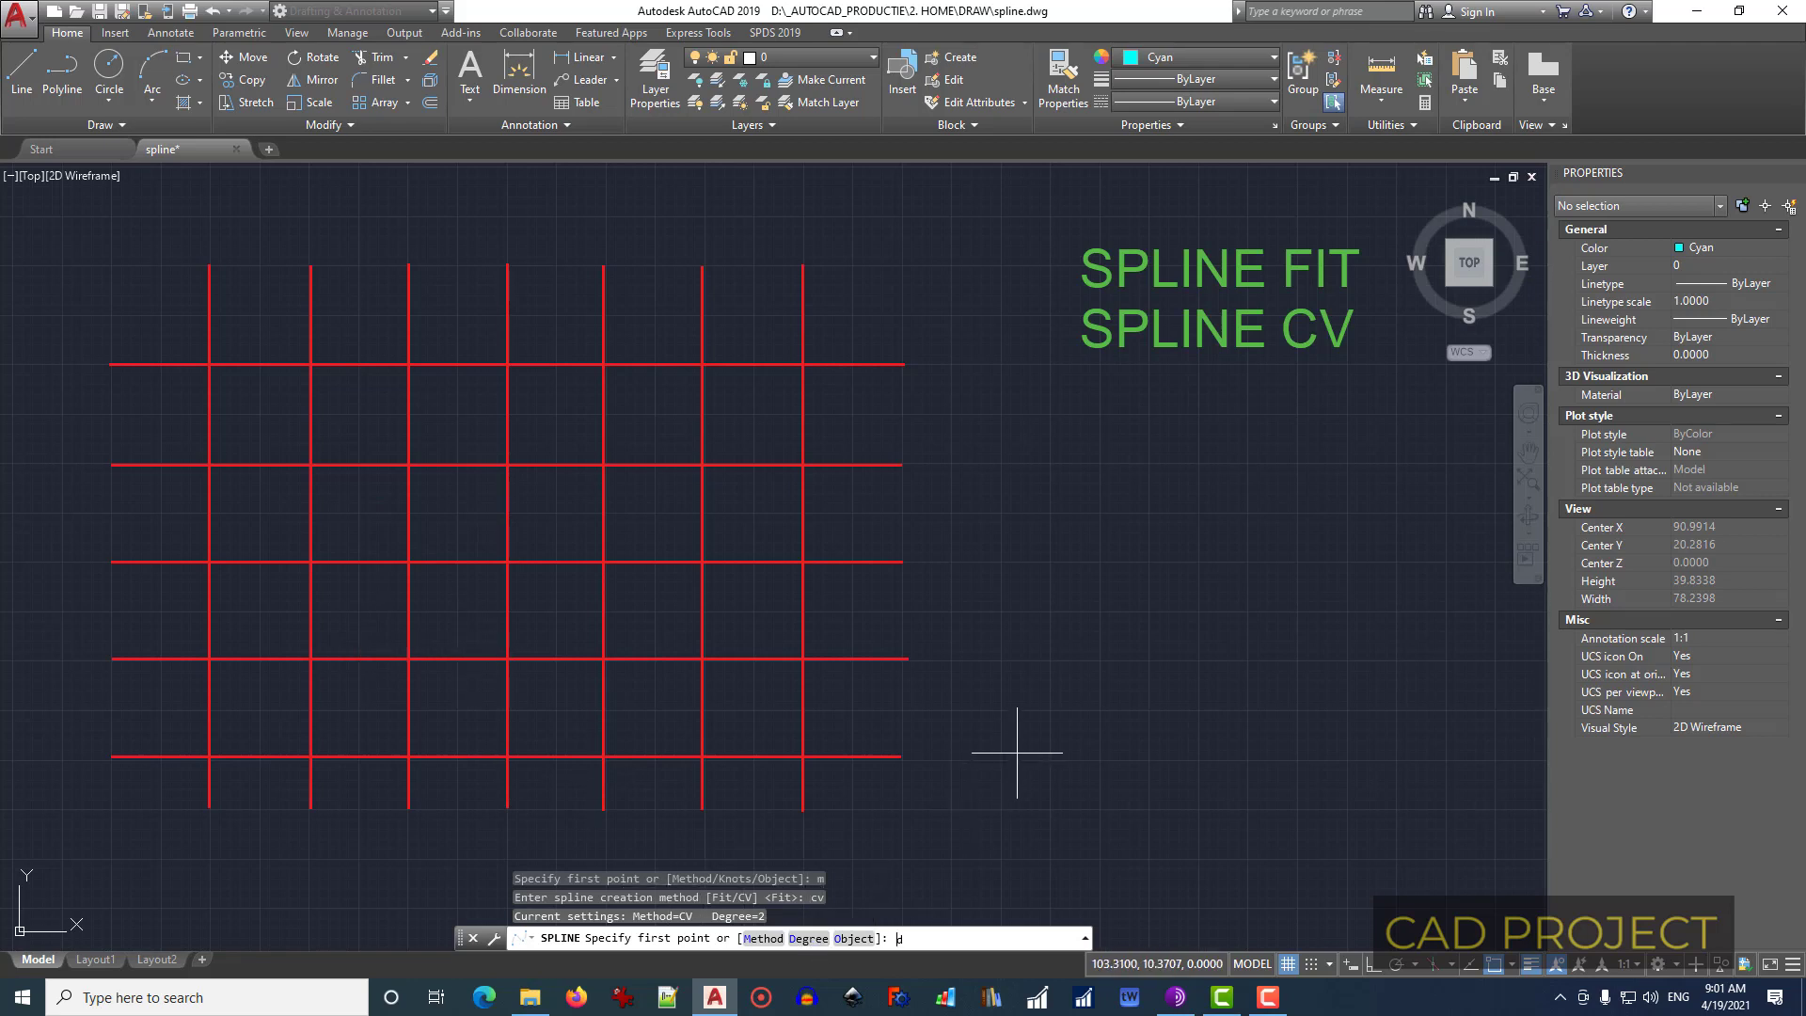
key(Return)
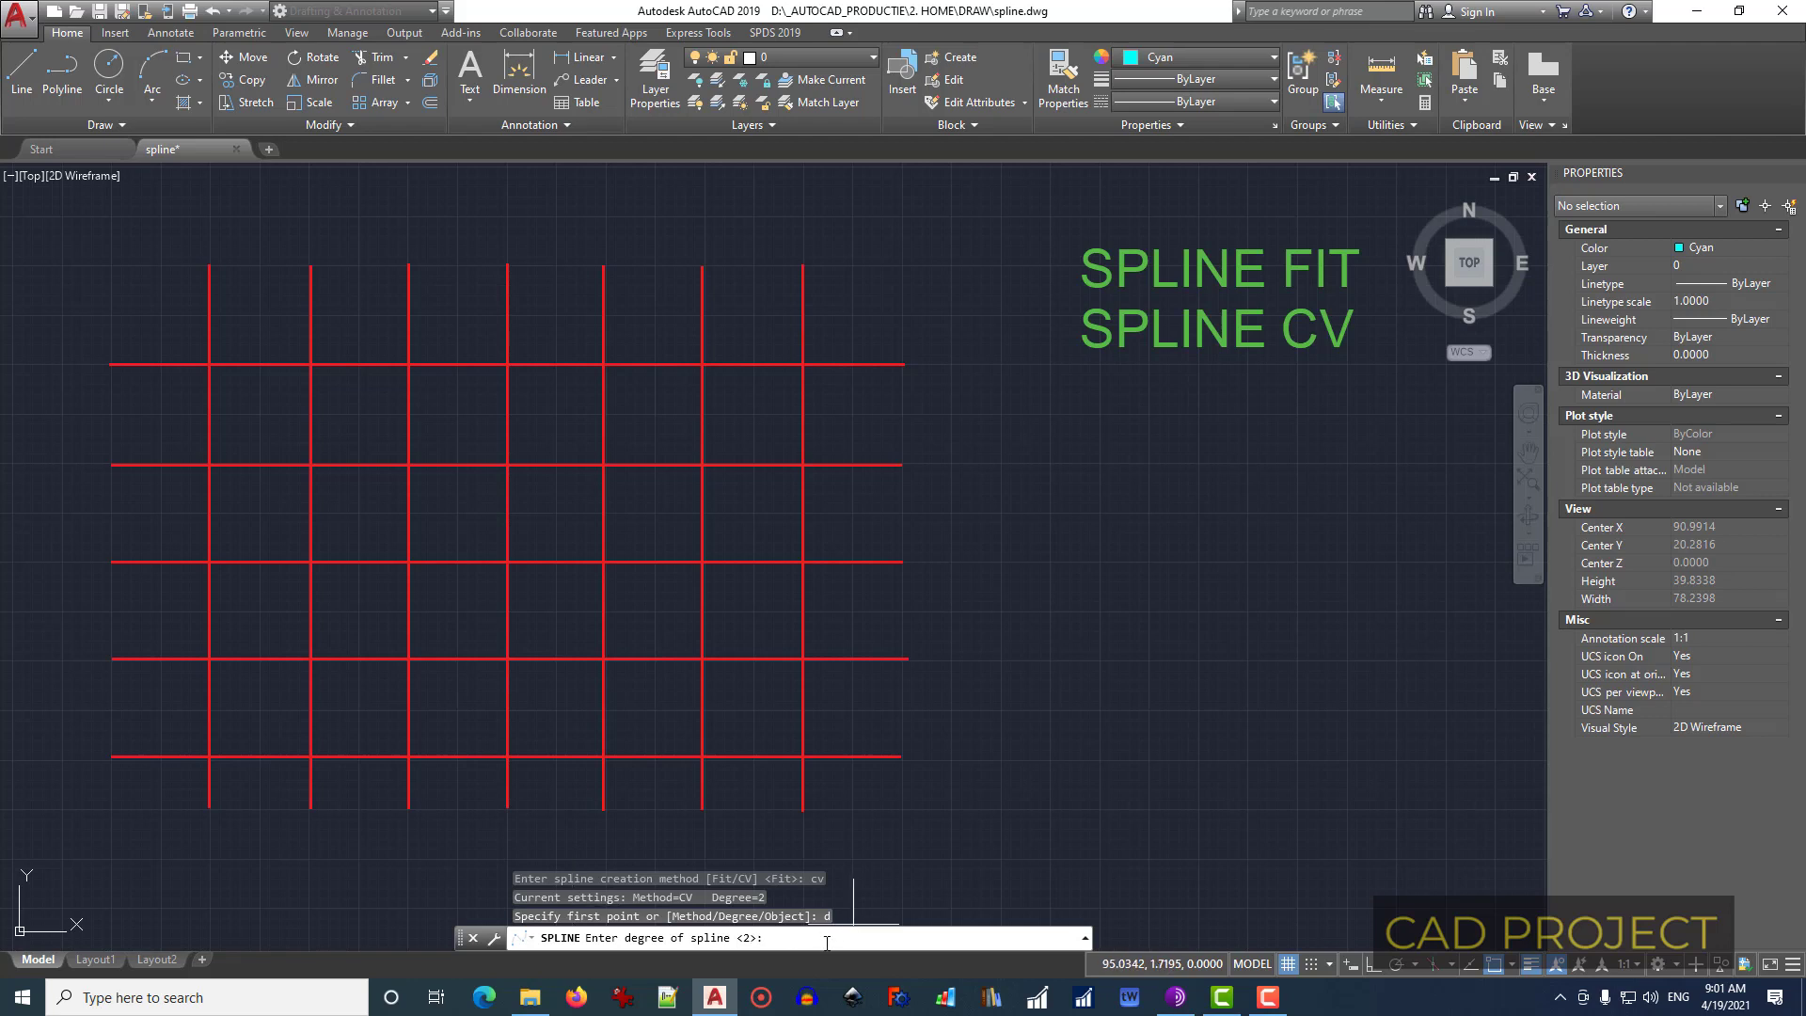
text(1)
key(Return)
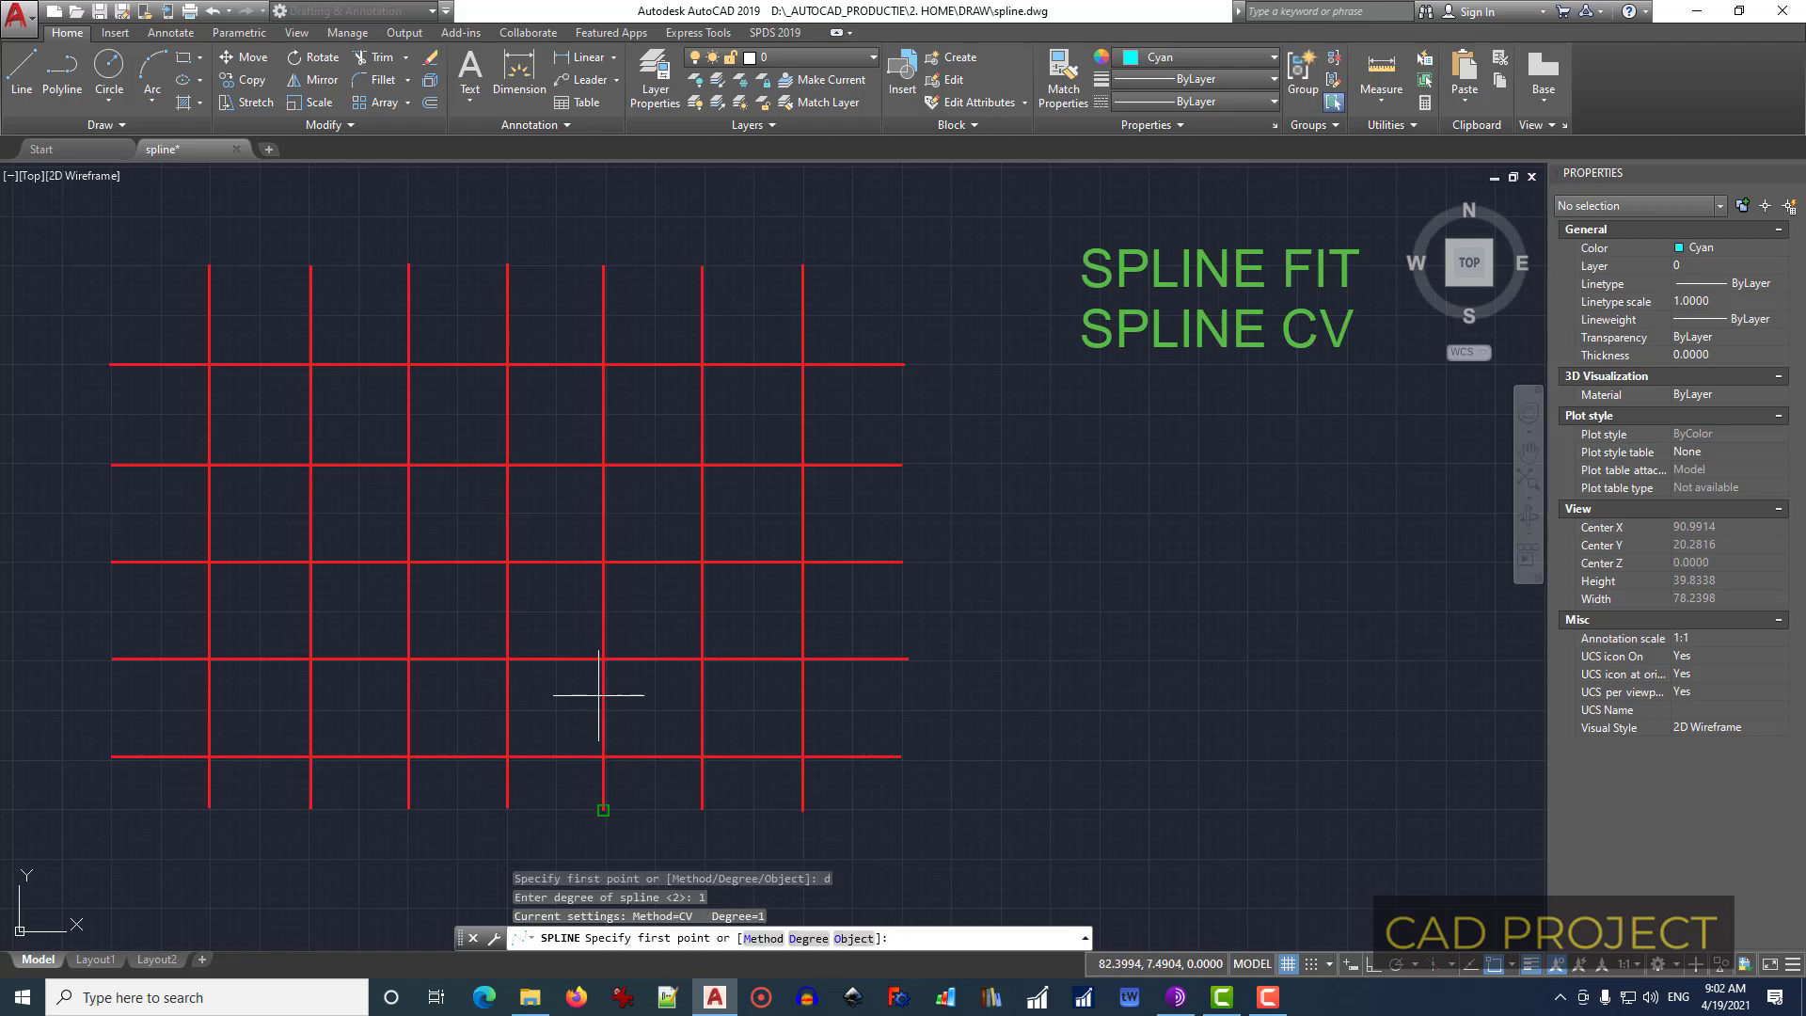
click(110, 364)
click(209, 266)
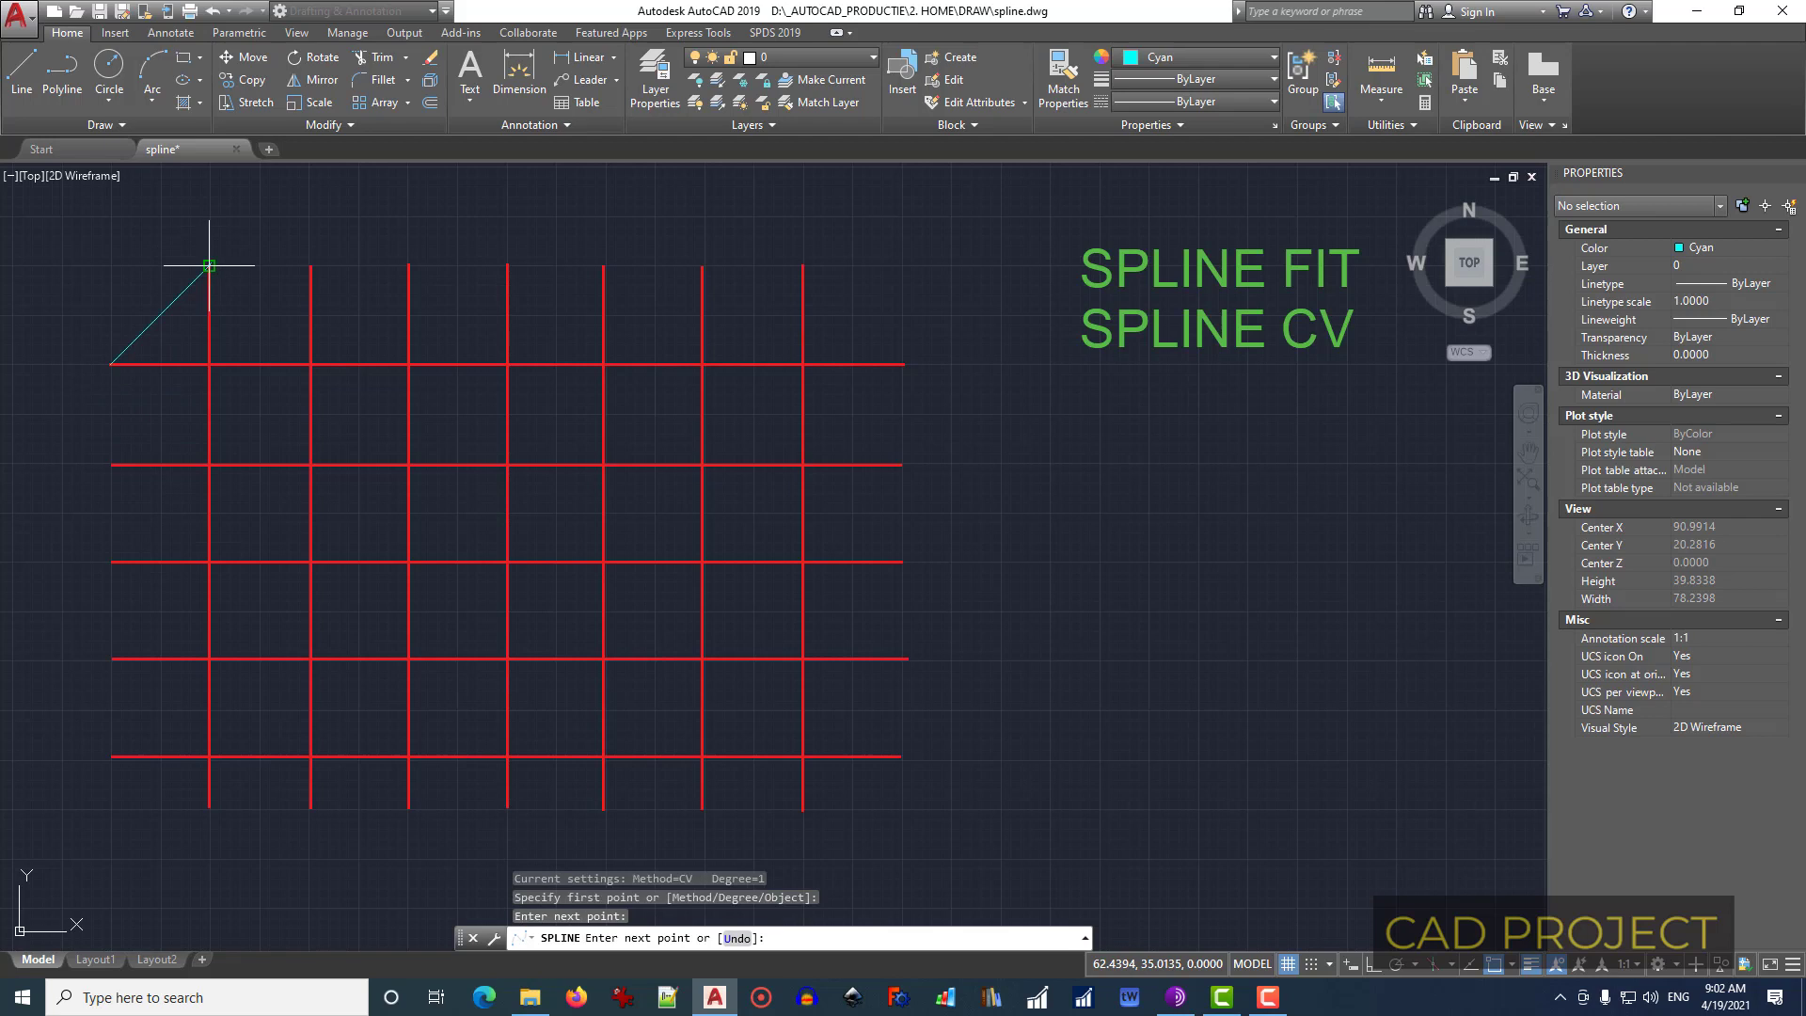
click(358, 413)
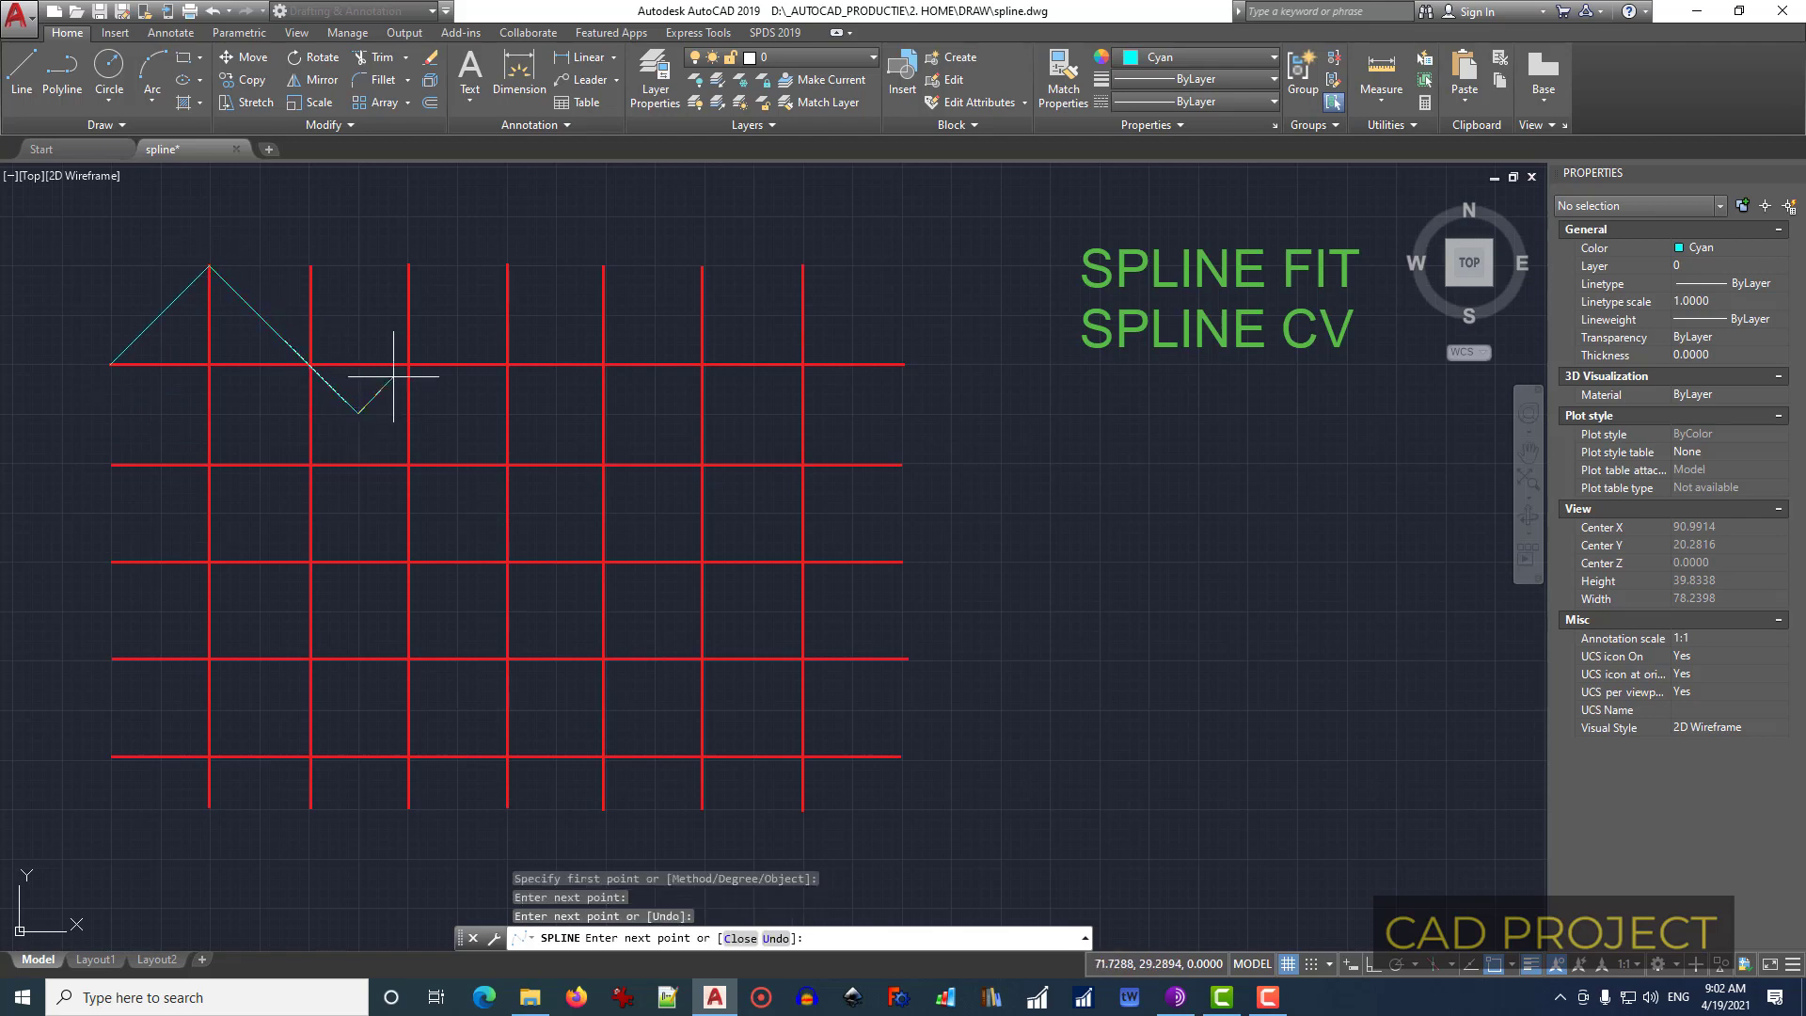
click(408, 364)
key(Return)
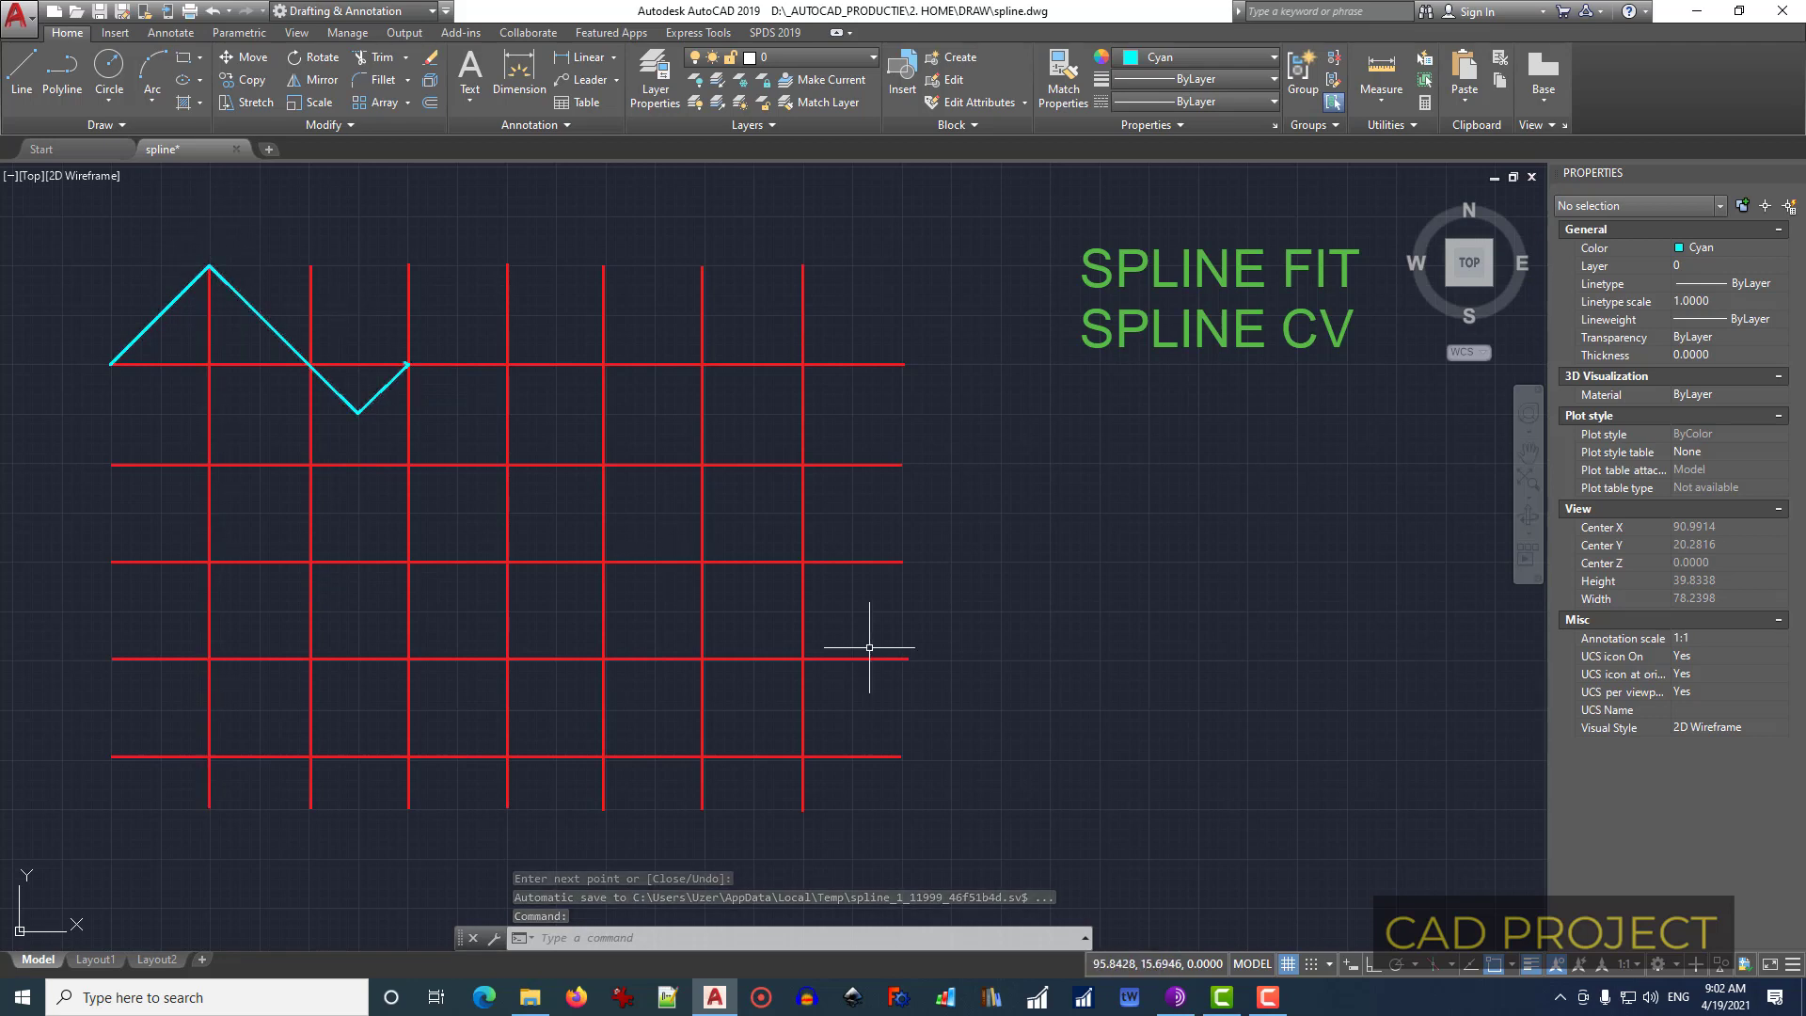
Step: Draw a four-point CV spline of degree 2, from the second horizontal line's left end to its crossing with the third vertical line
key(space)
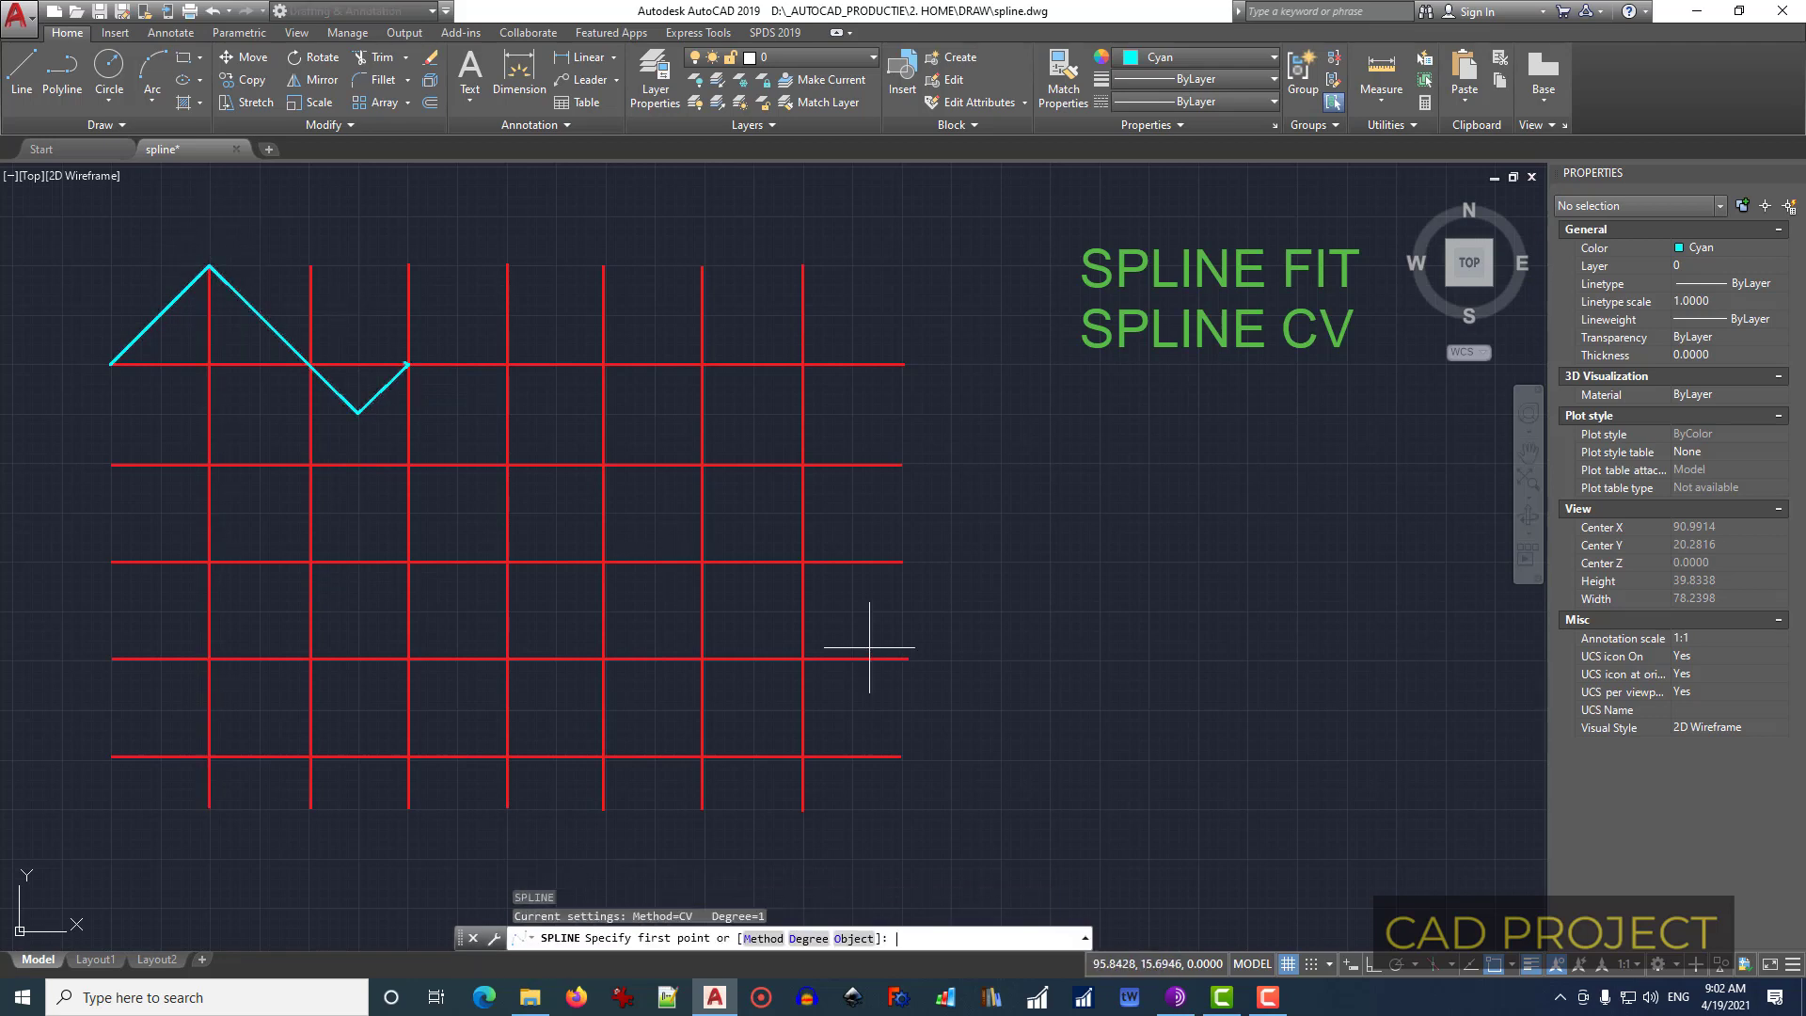
text(d)
key(Return)
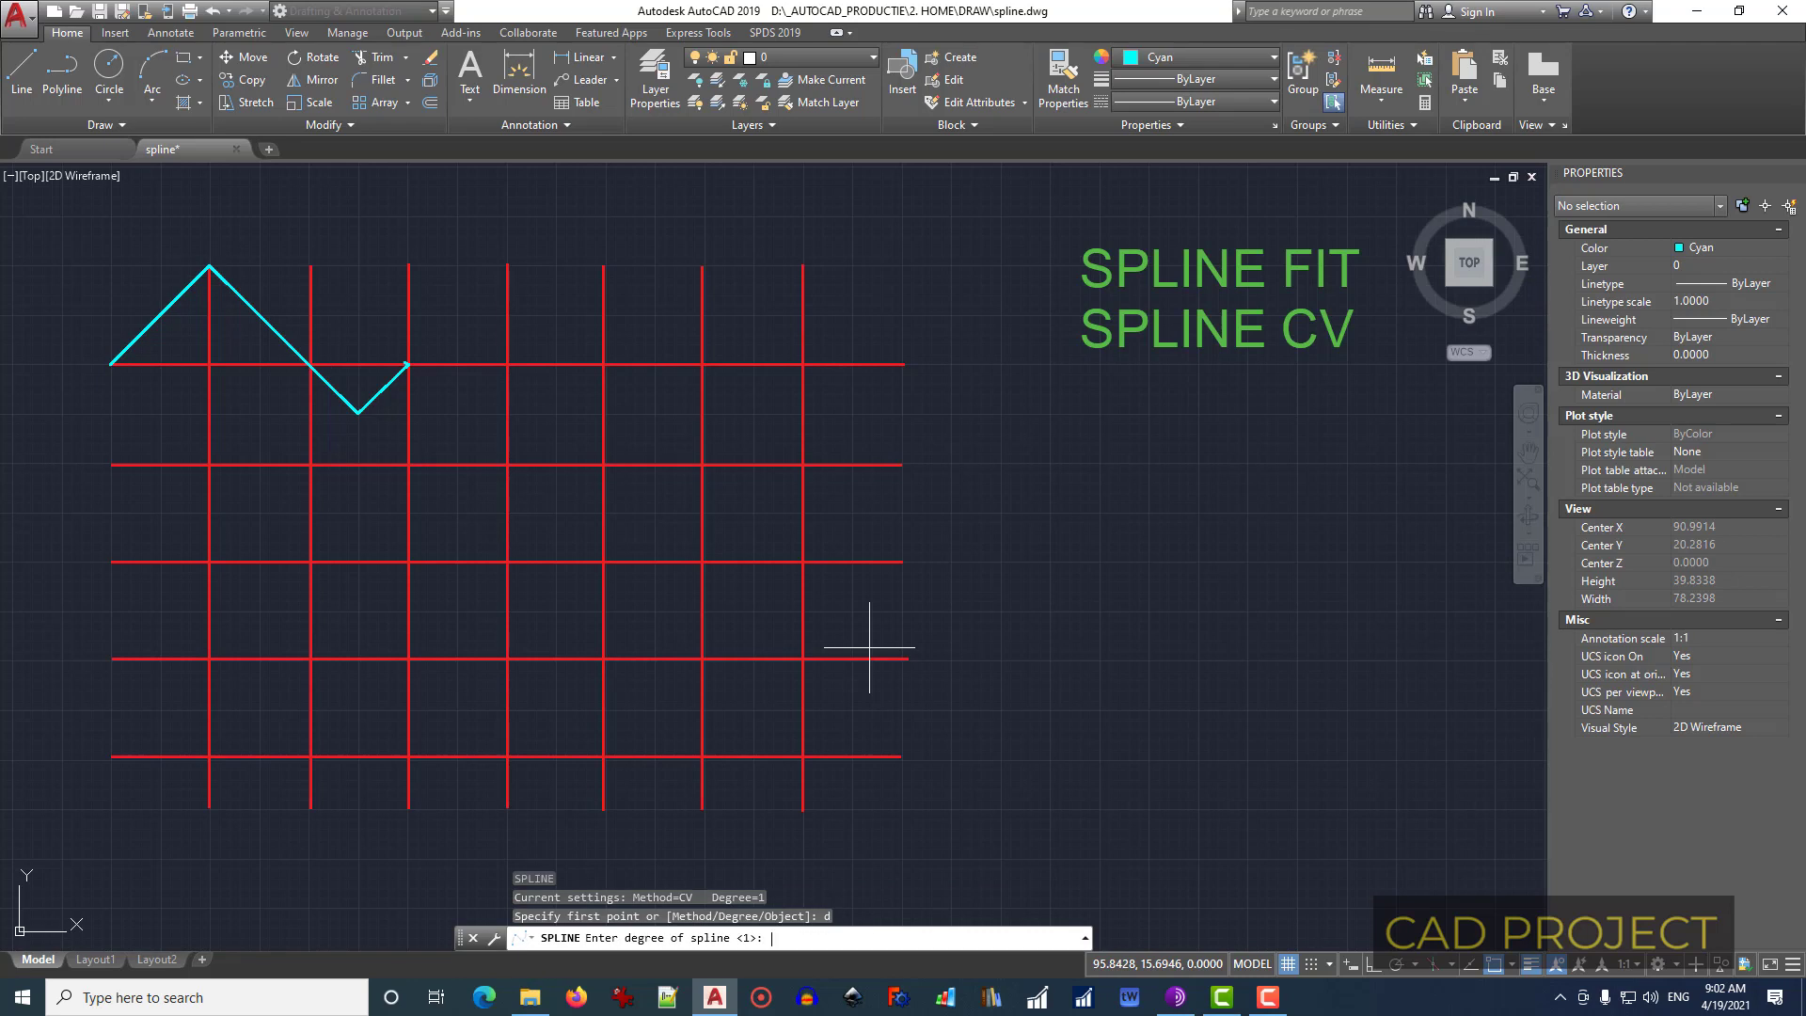
key(Return)
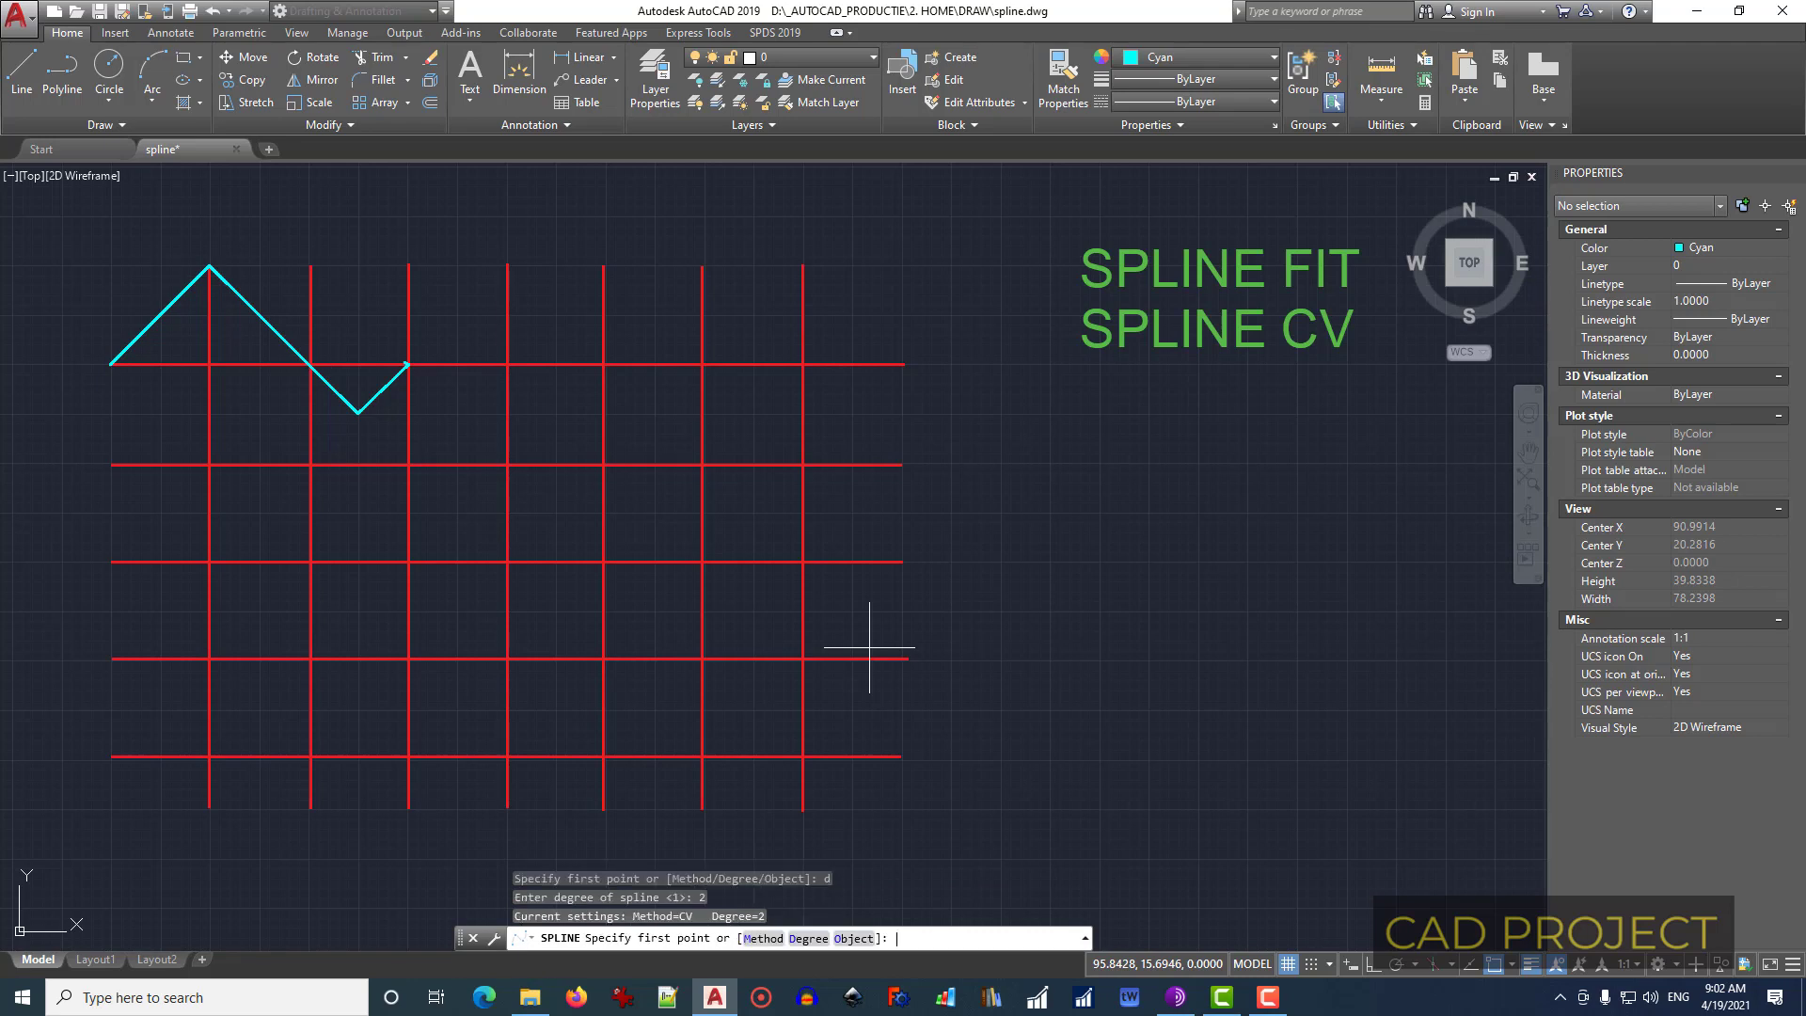
click(111, 465)
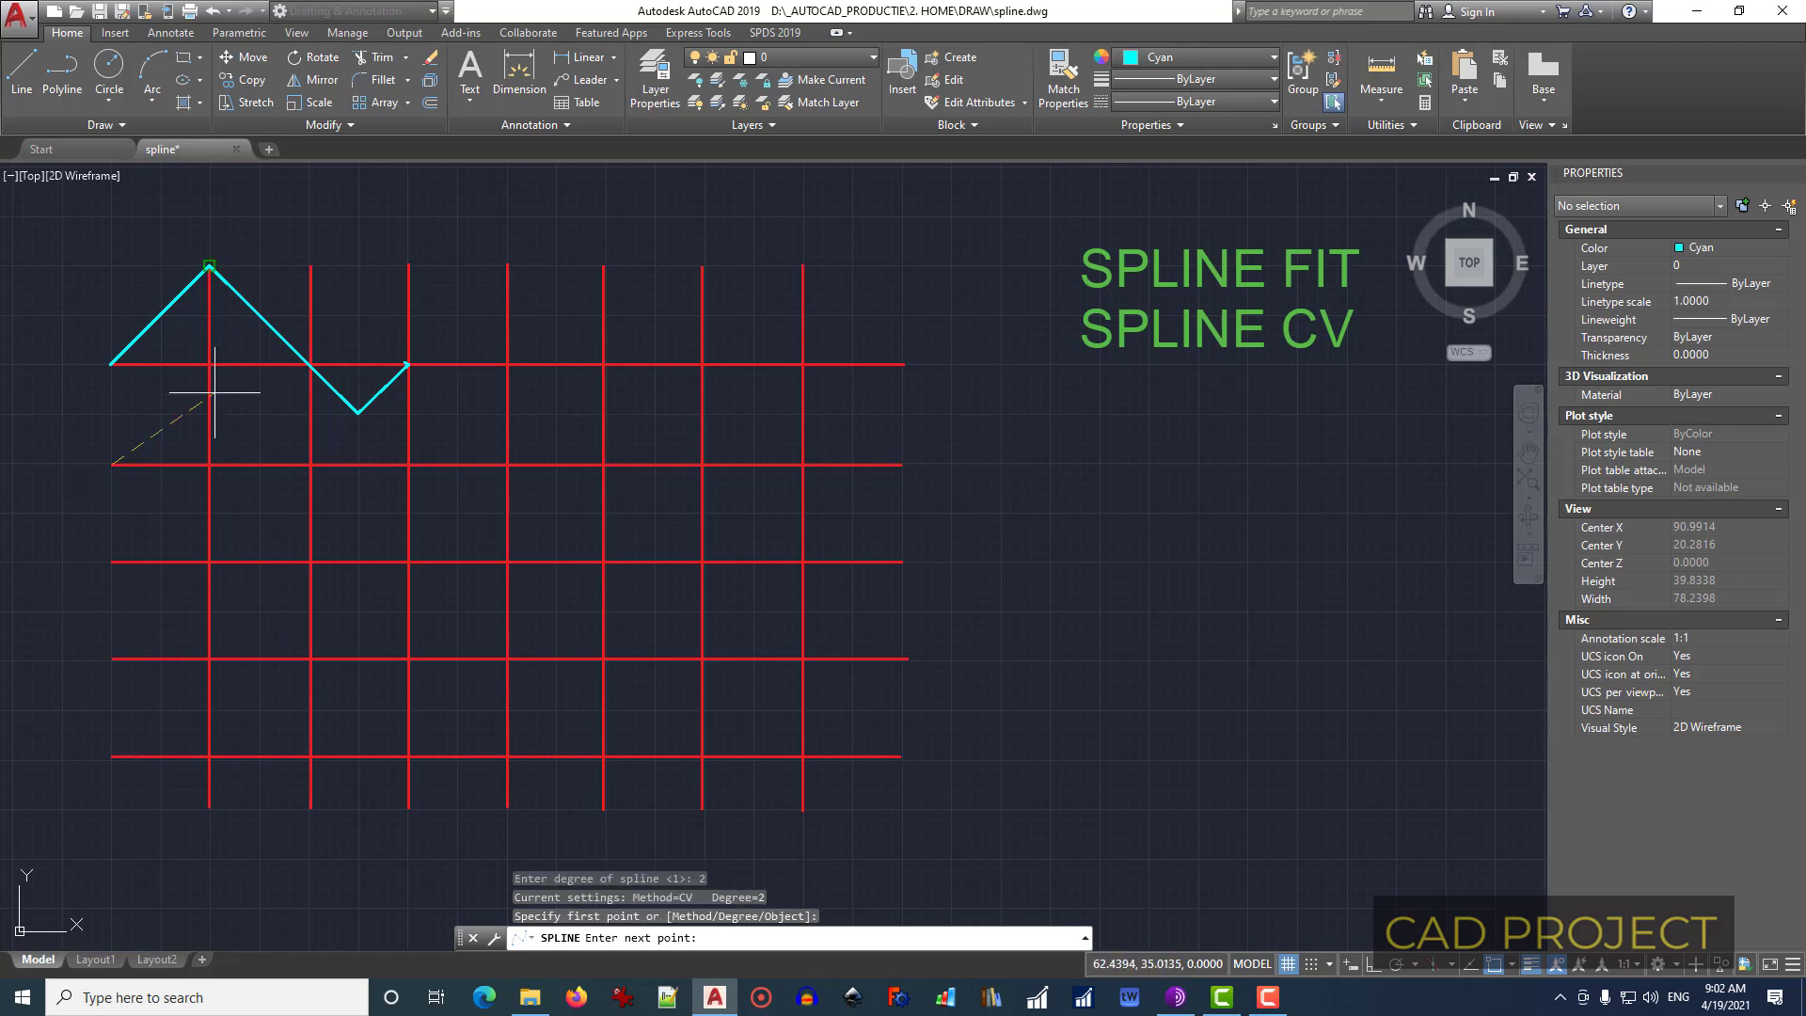
click(209, 365)
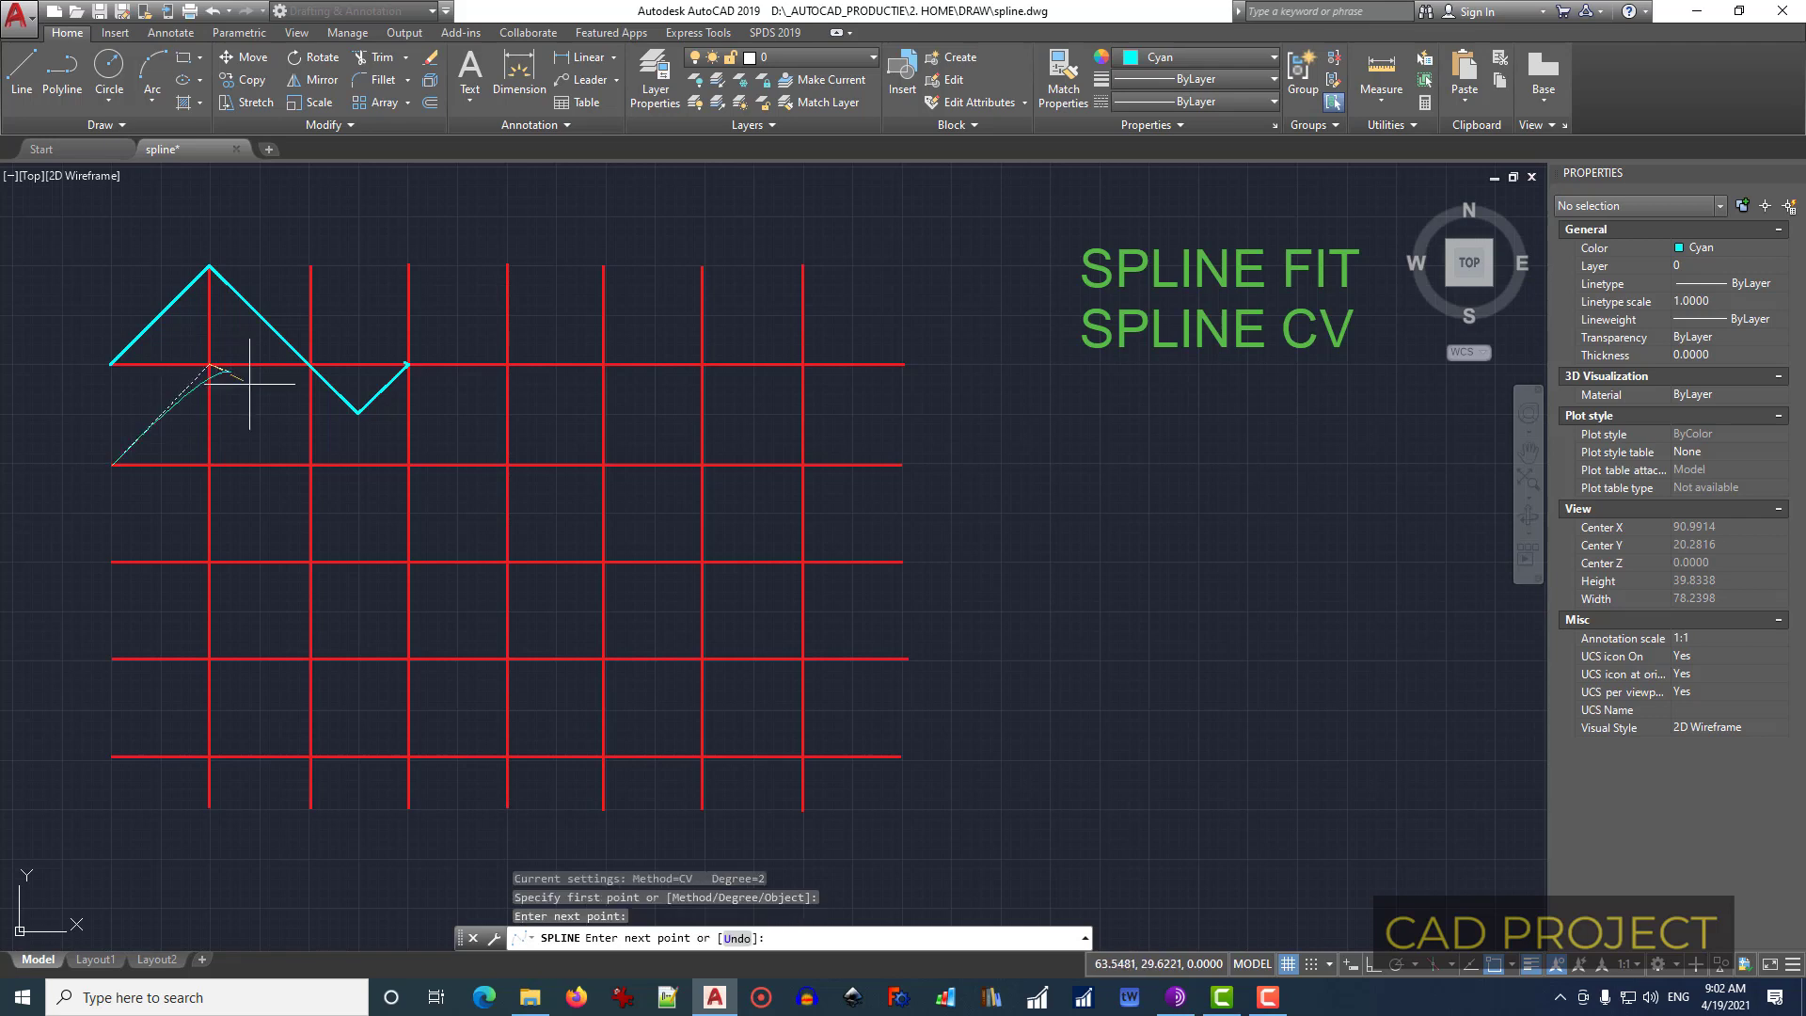
click(356, 513)
click(409, 464)
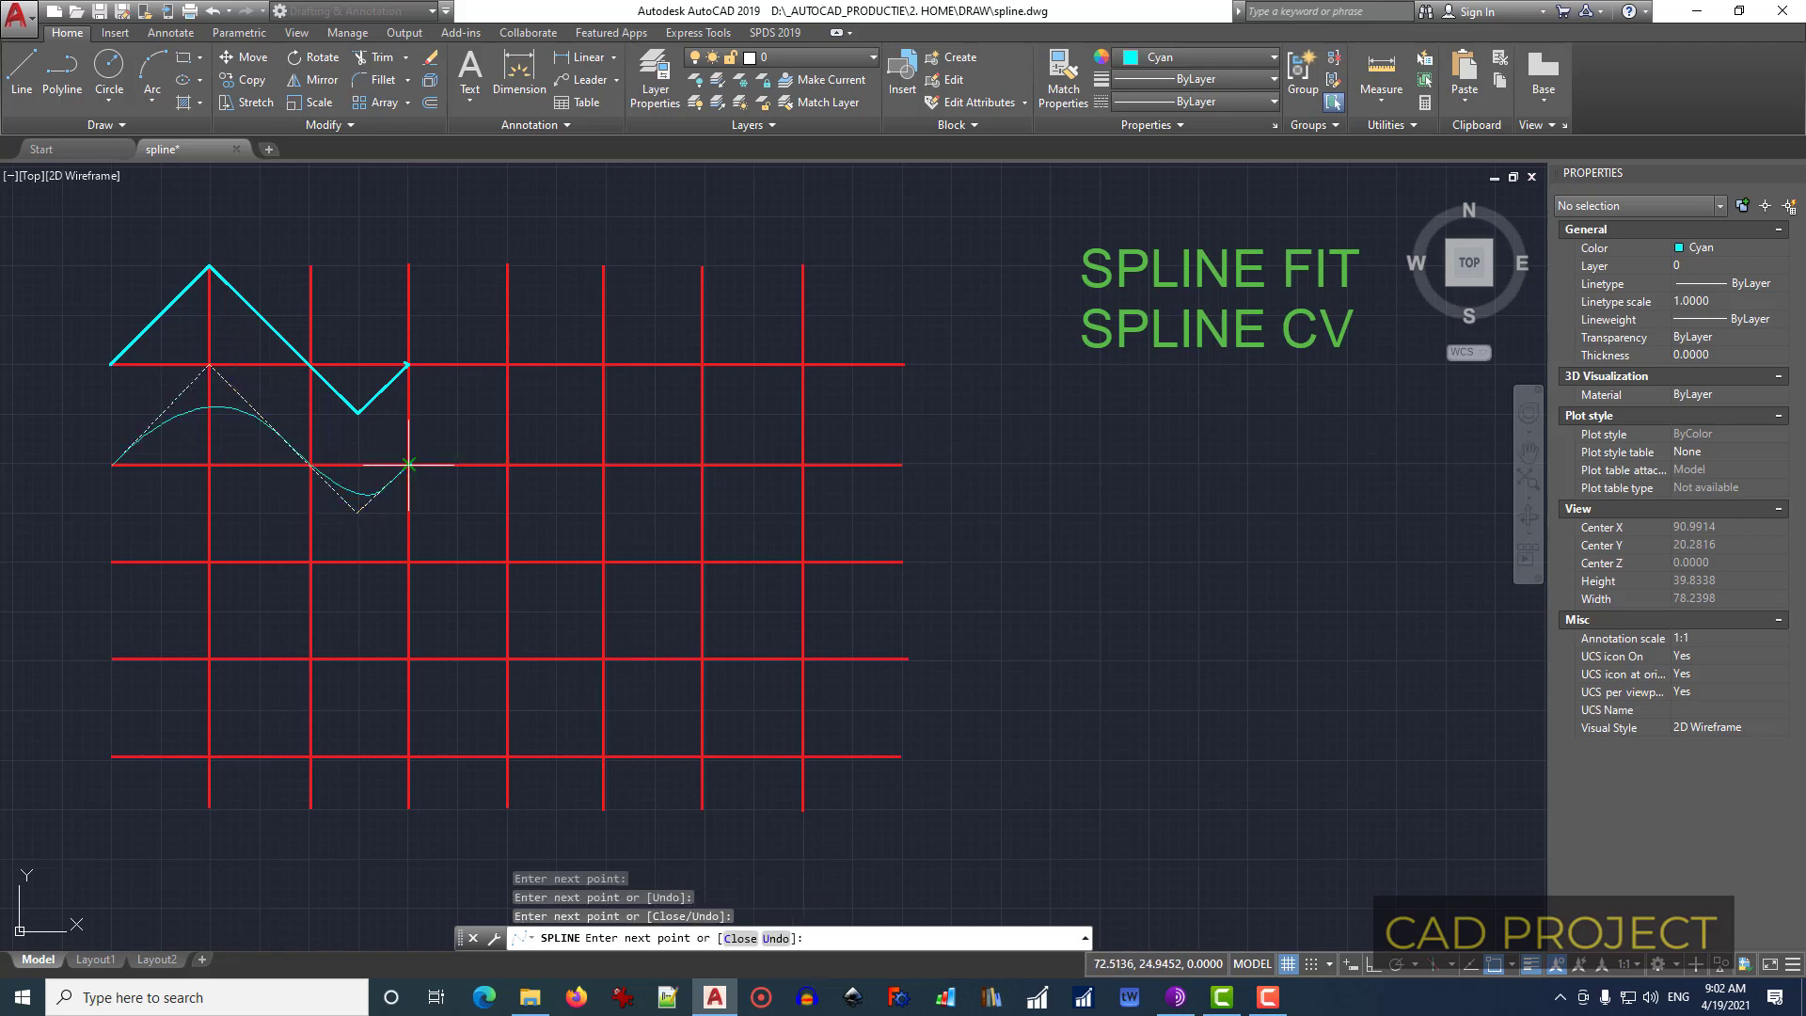
key(Return)
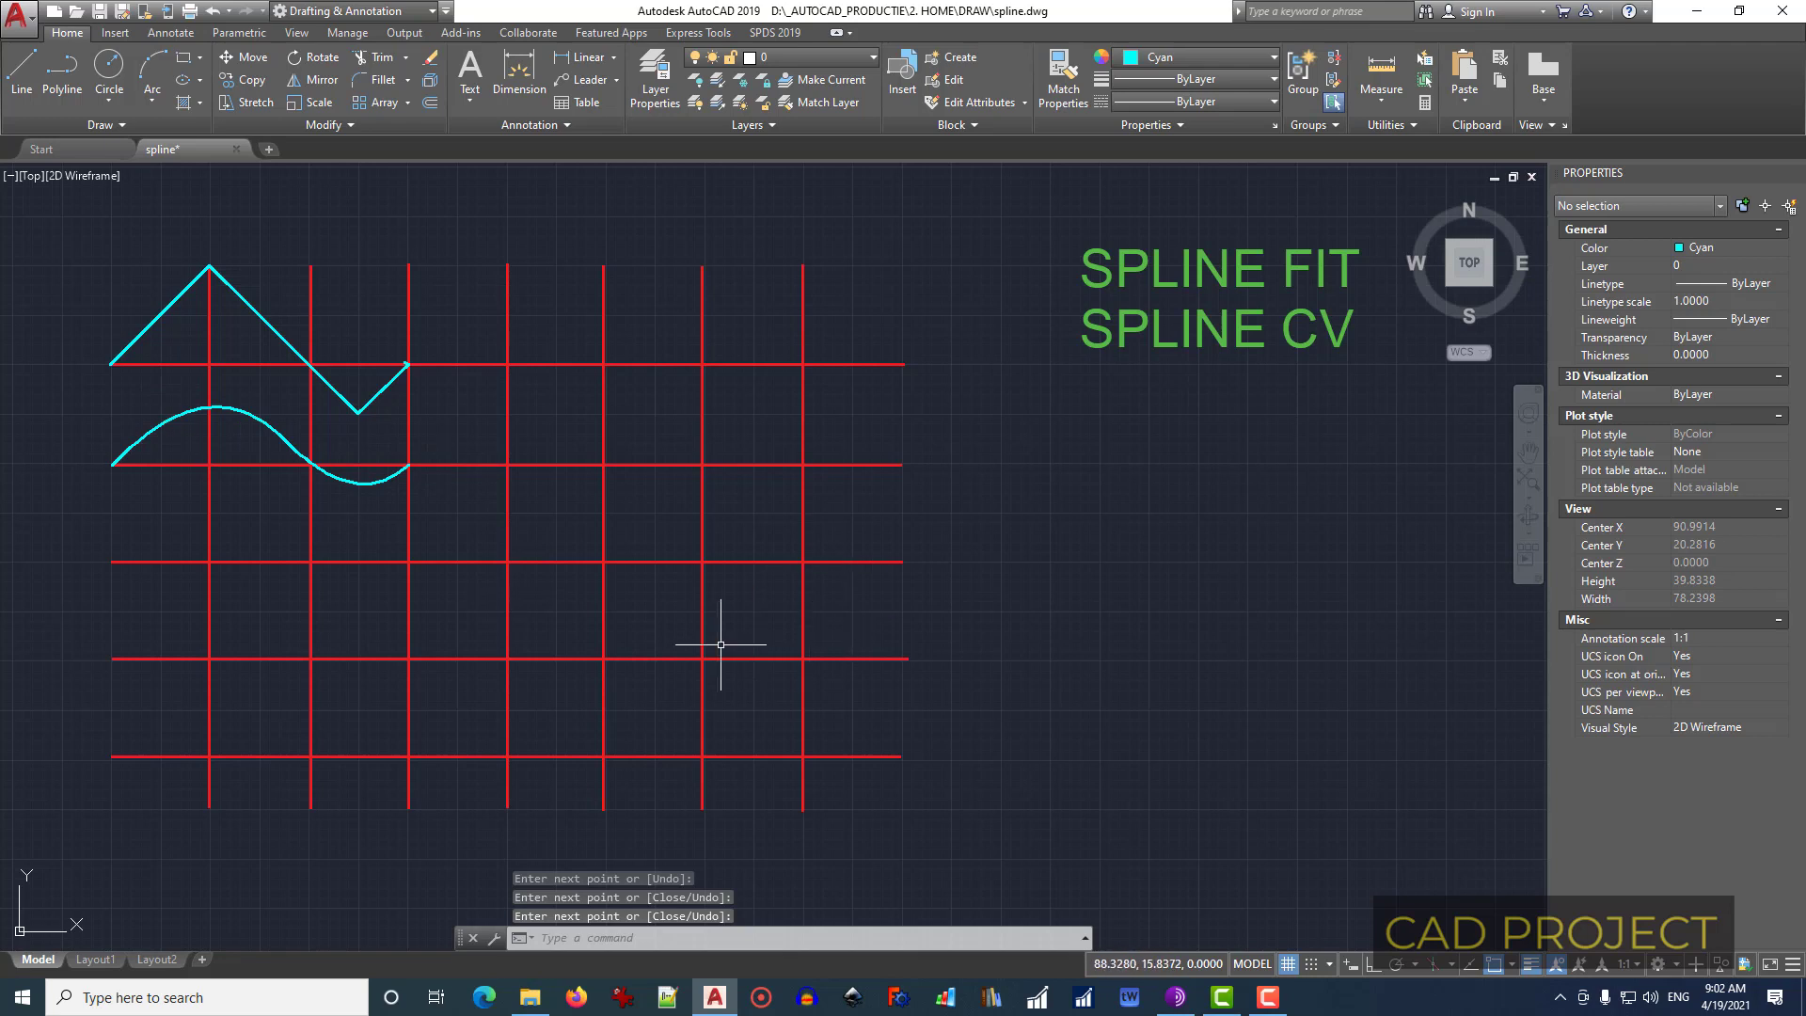
Step: Draw a four-point CV spline of degree 5, from the third horizontal line's left end to its crossing with the third vertical line
key(Return)
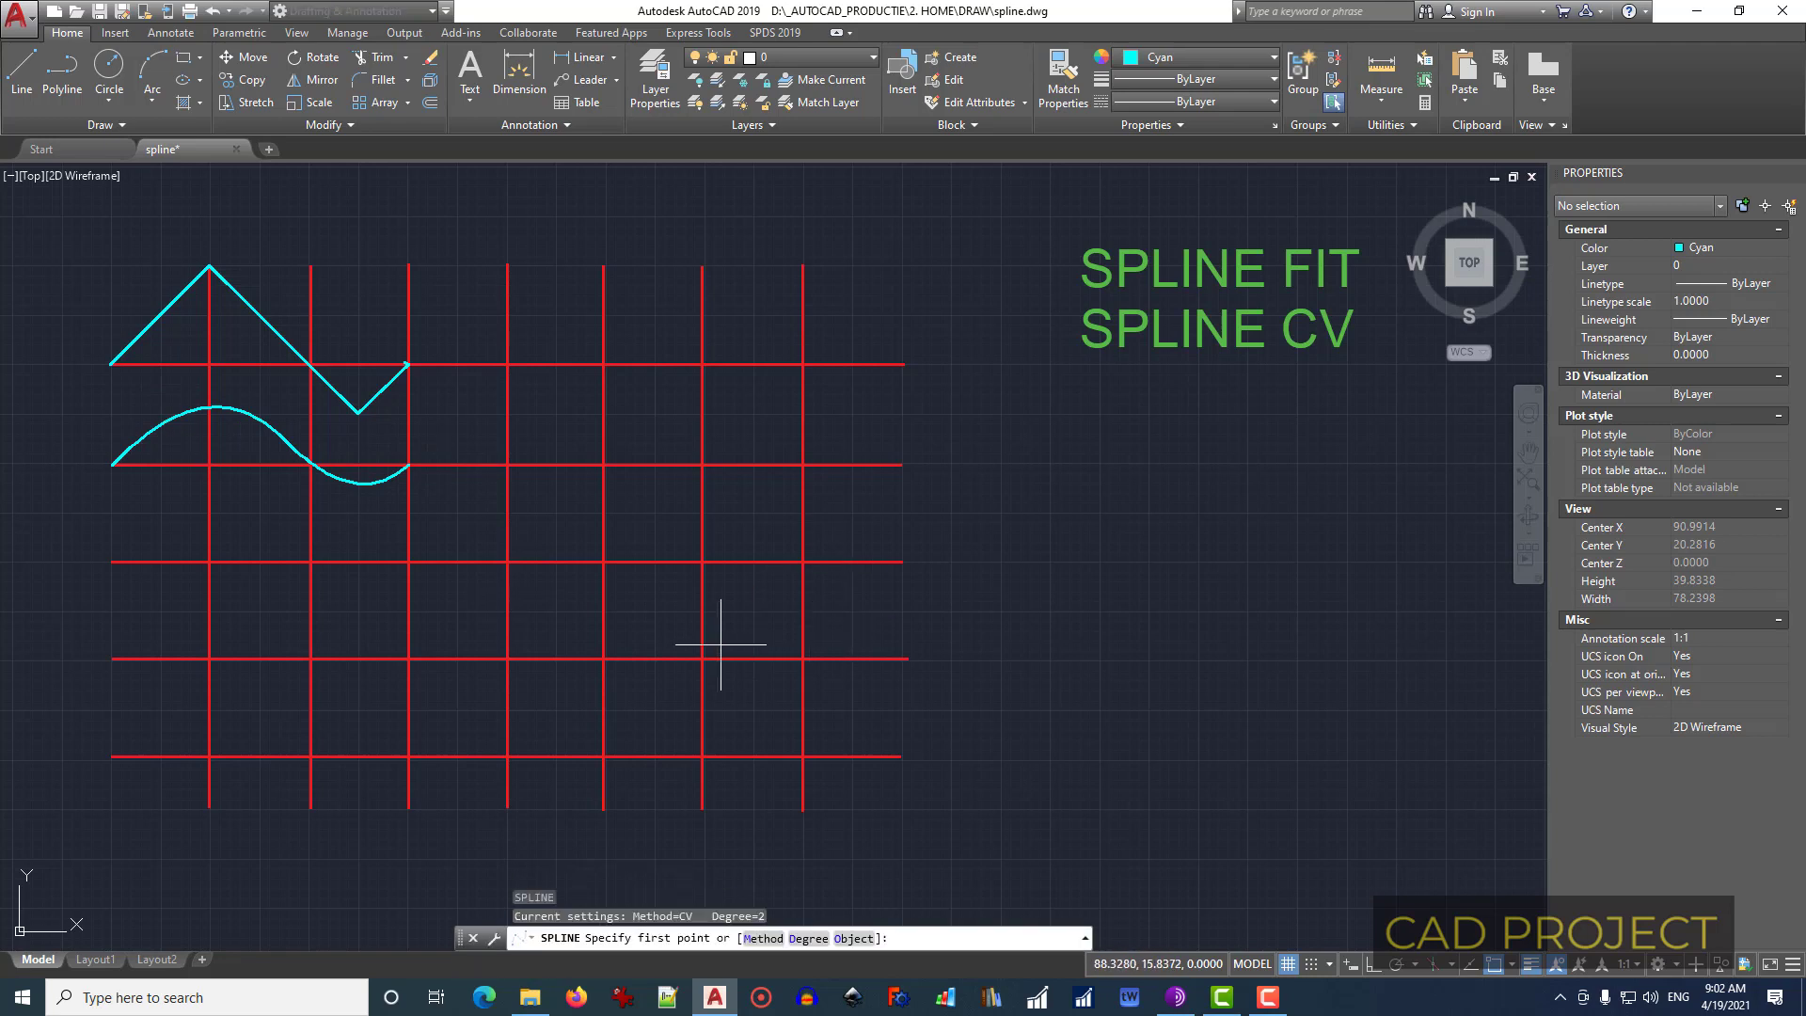
text(d)
key(Return)
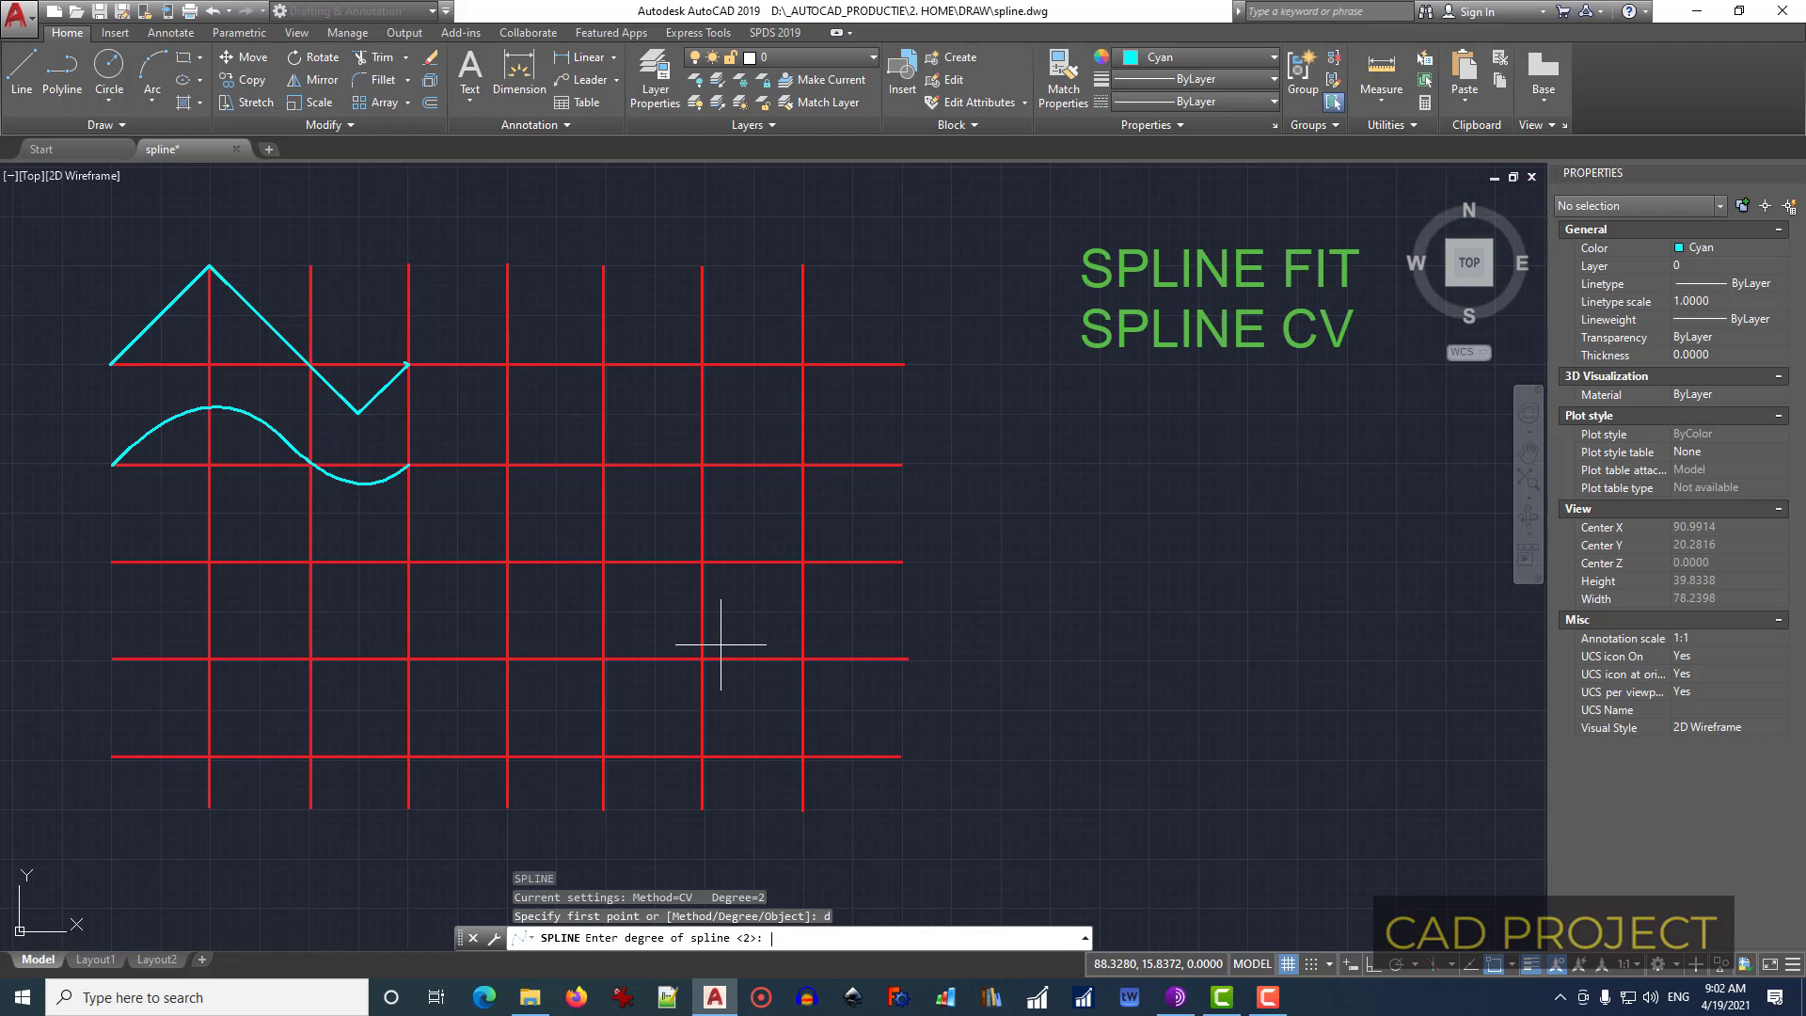
key(Return)
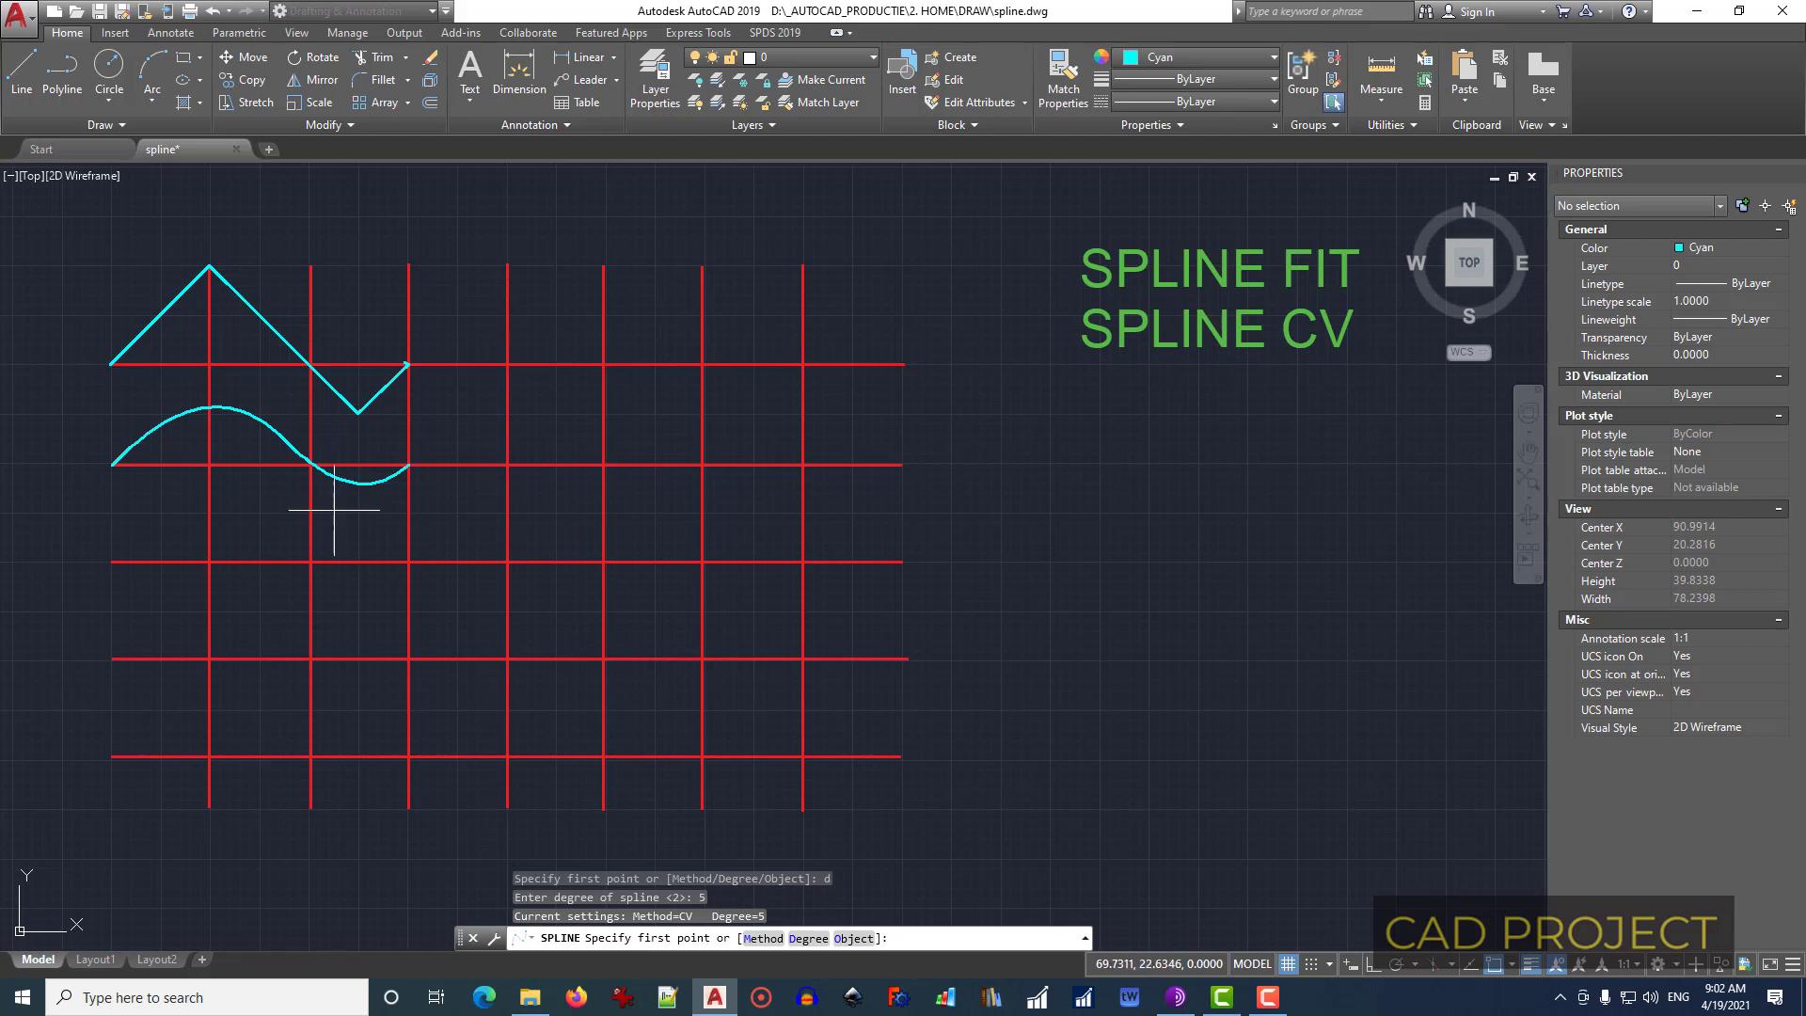
click(111, 562)
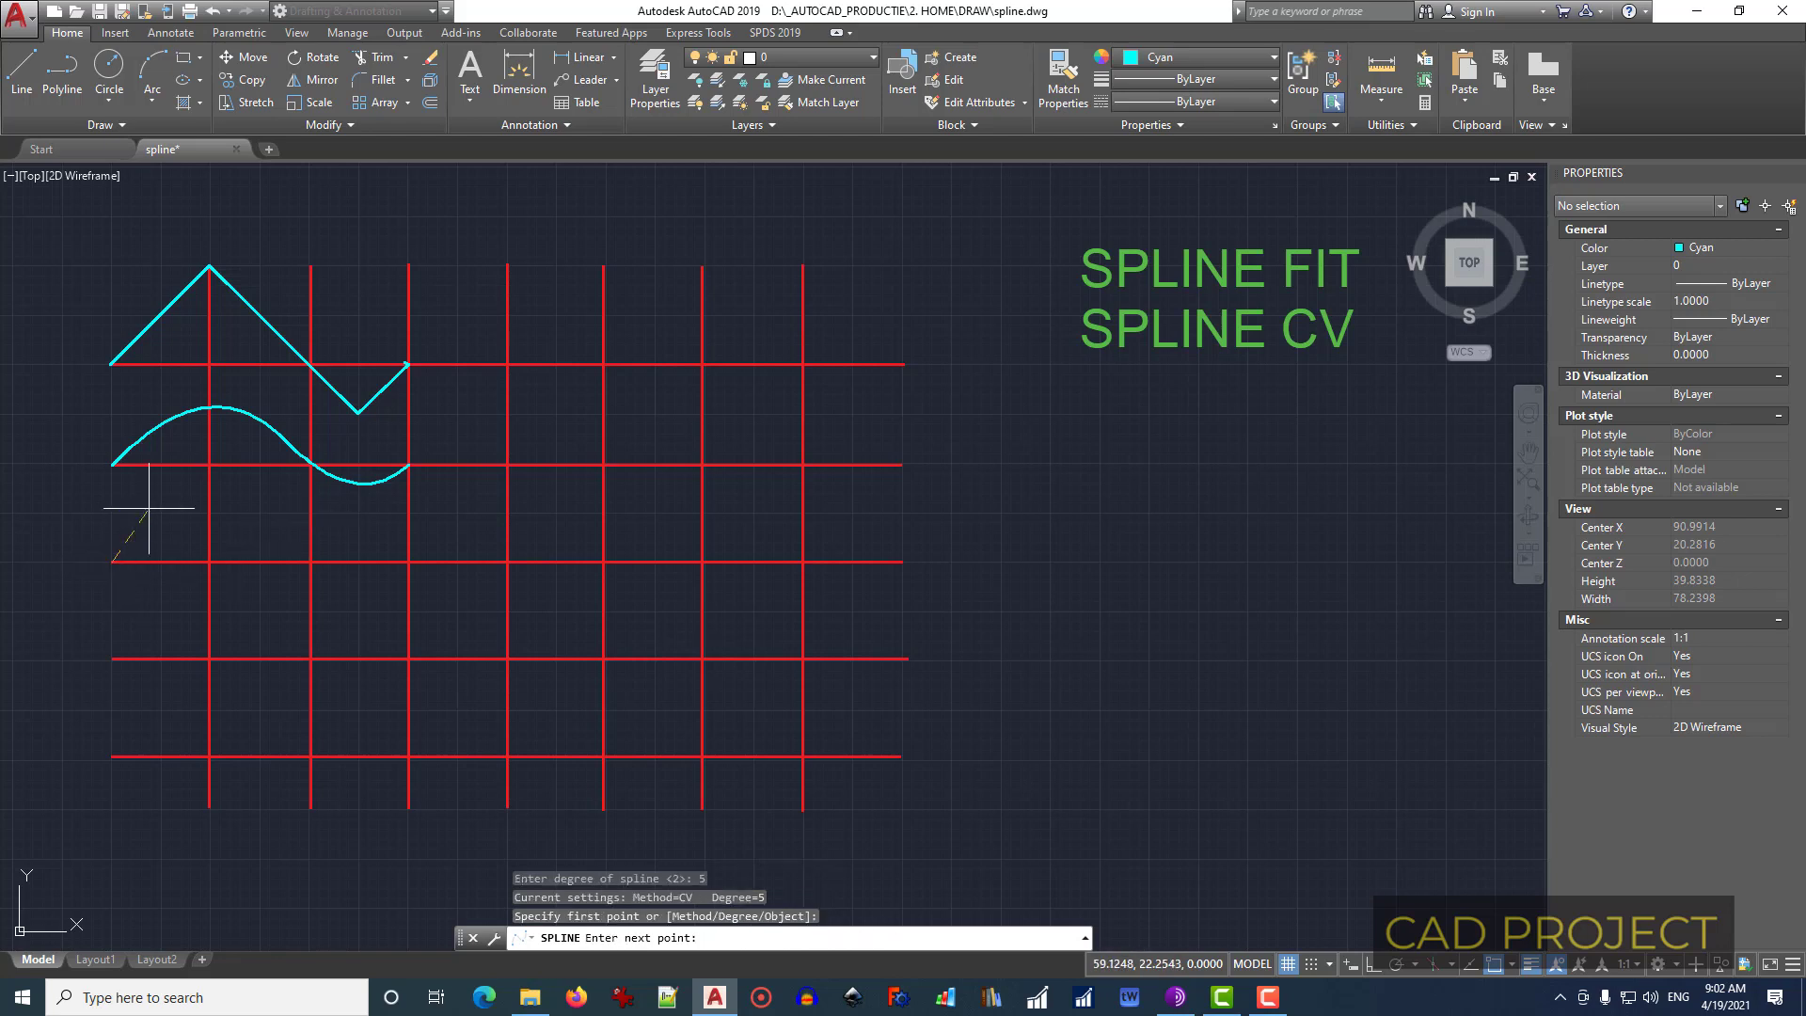
click(209, 464)
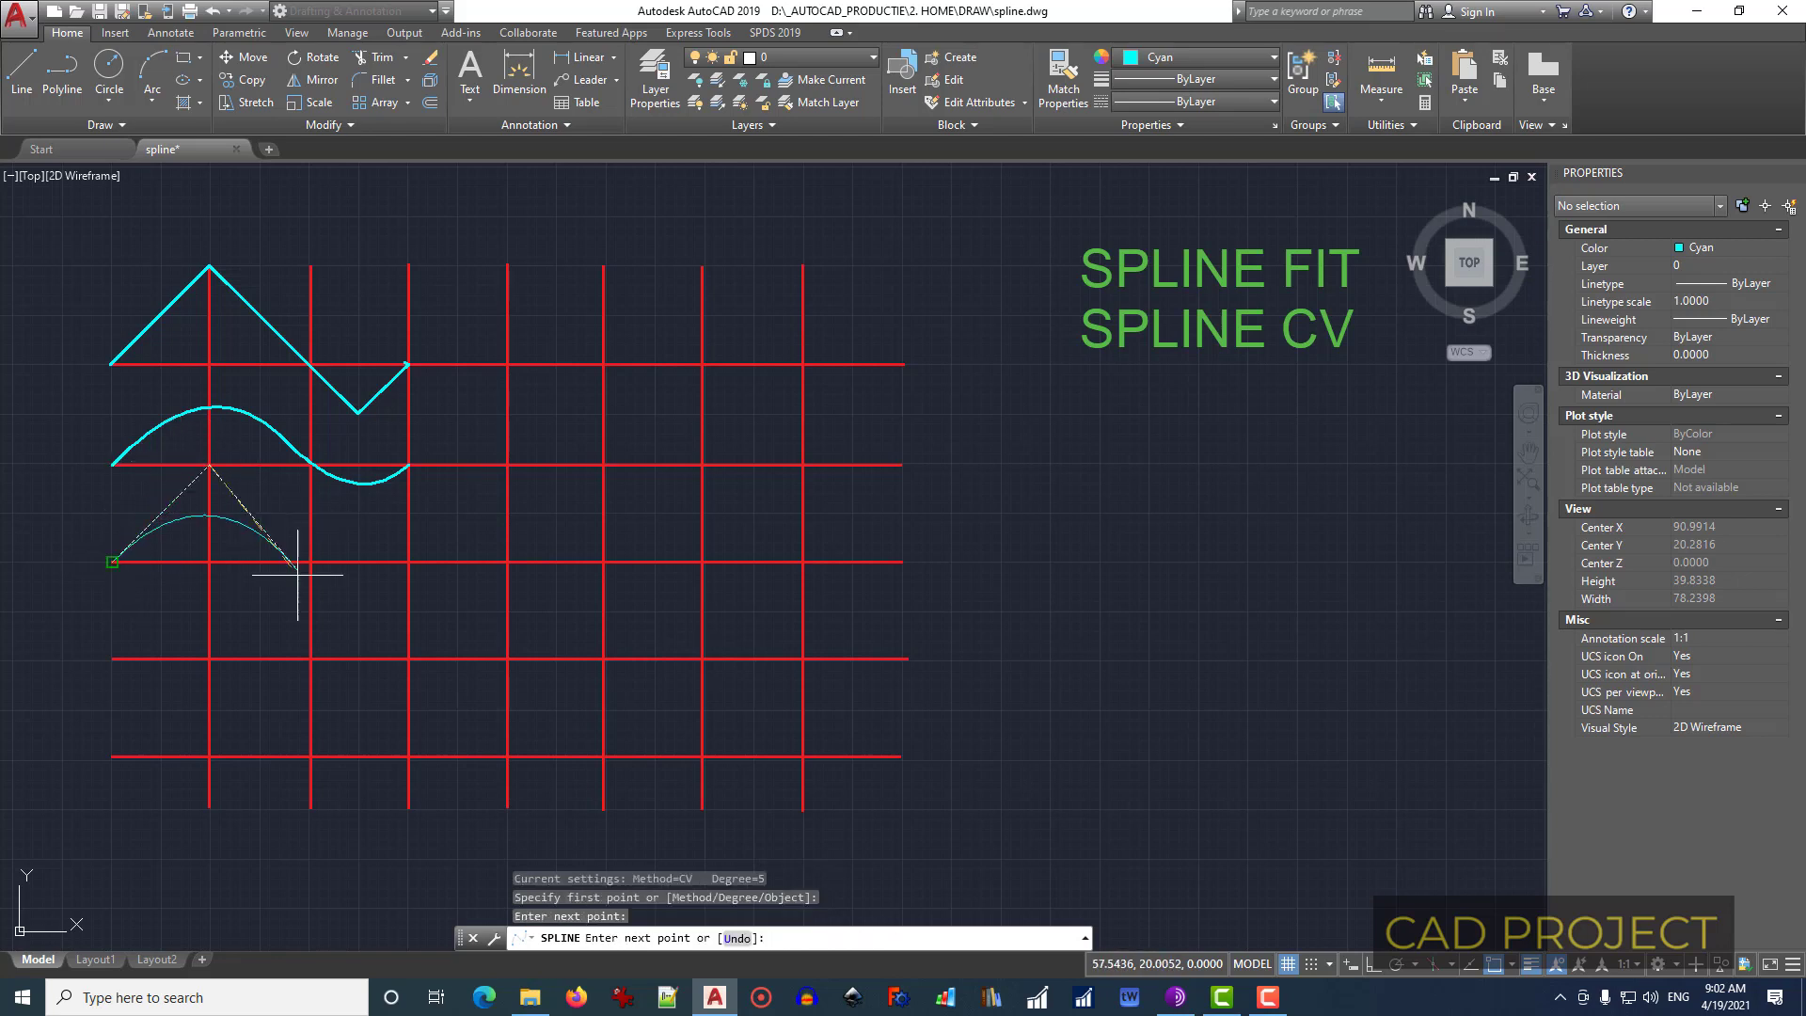
click(359, 612)
click(409, 562)
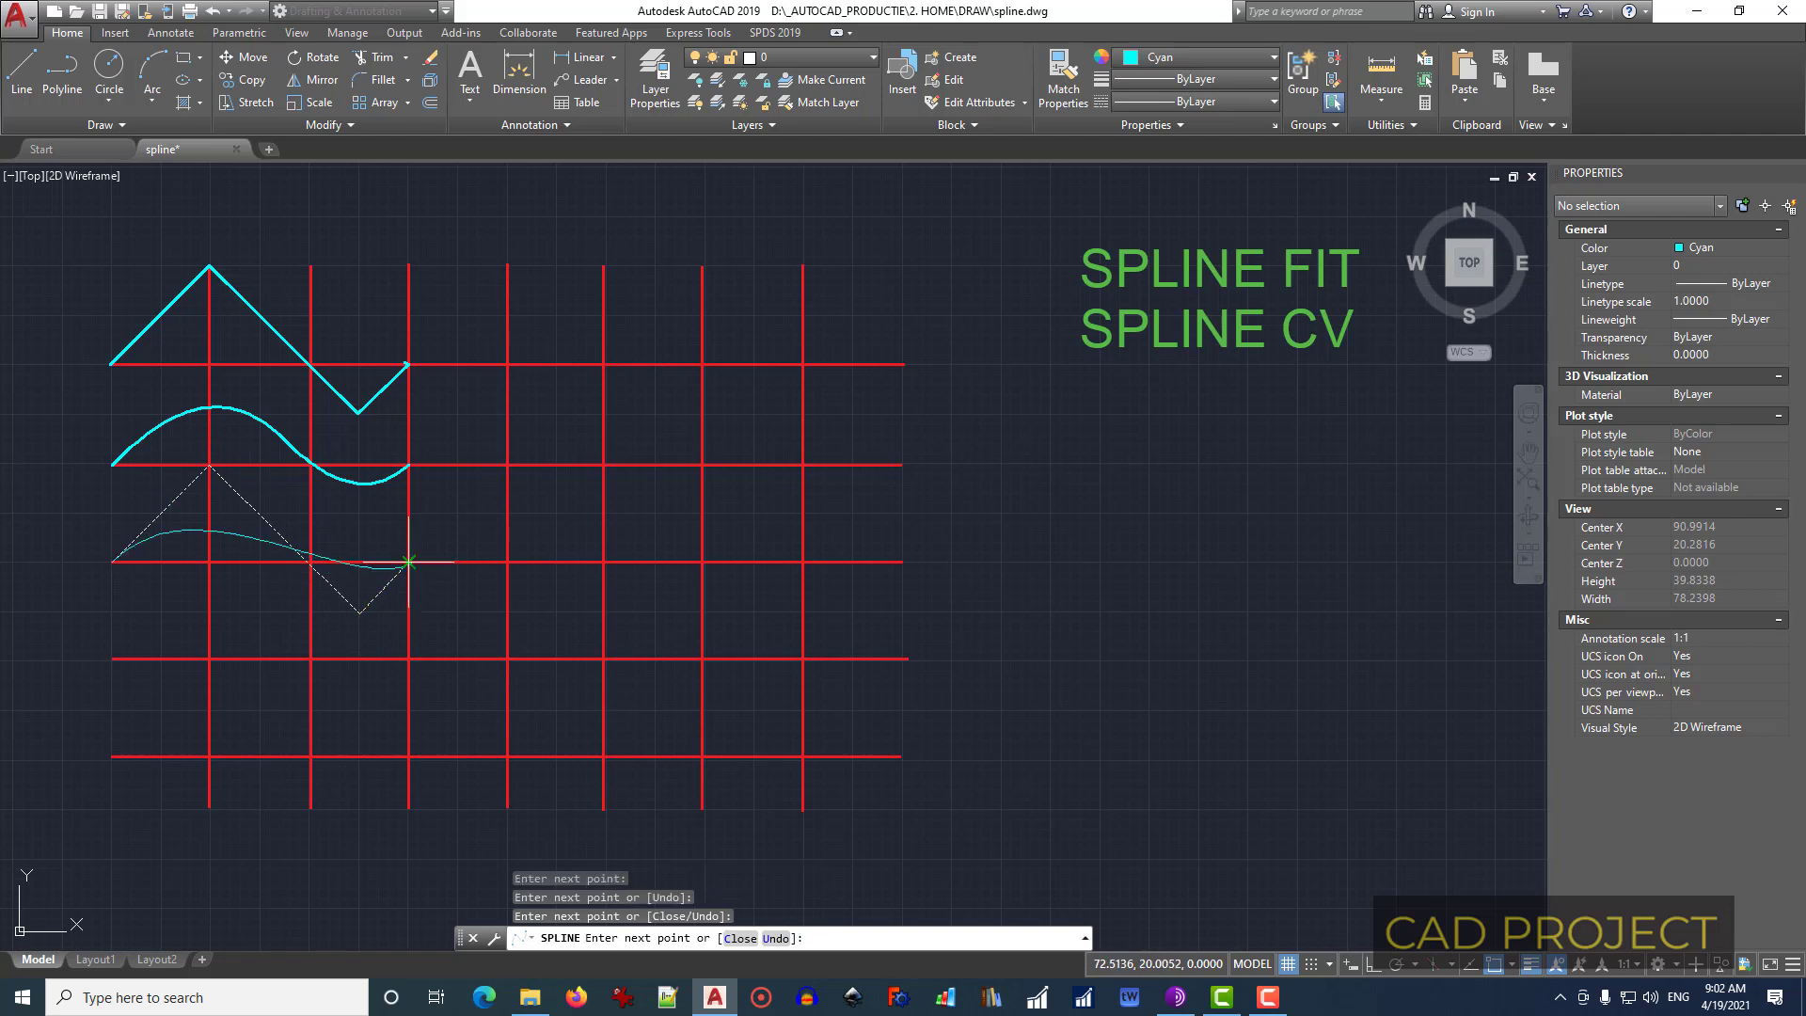
key(Return)
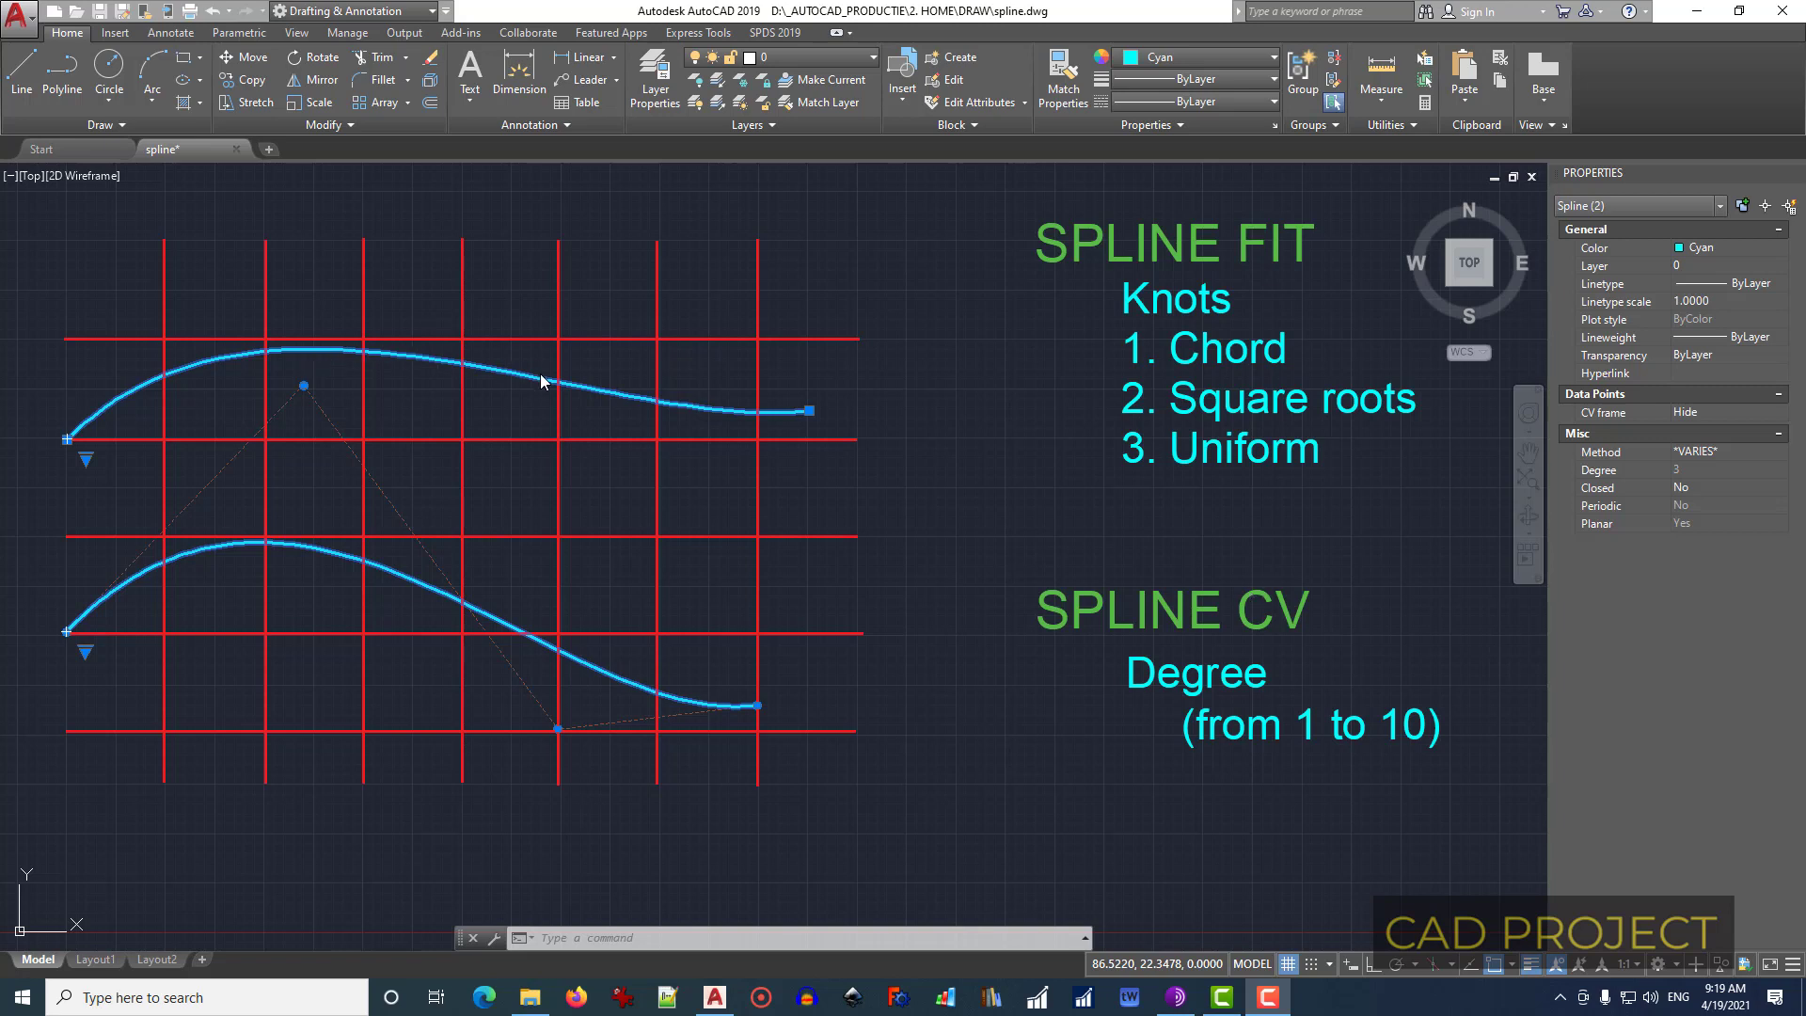
Step: Stretch the upper spline's right end point upward by about half a grid cell and the lower spline's upper control vertex downward by about one cell
click(809, 411)
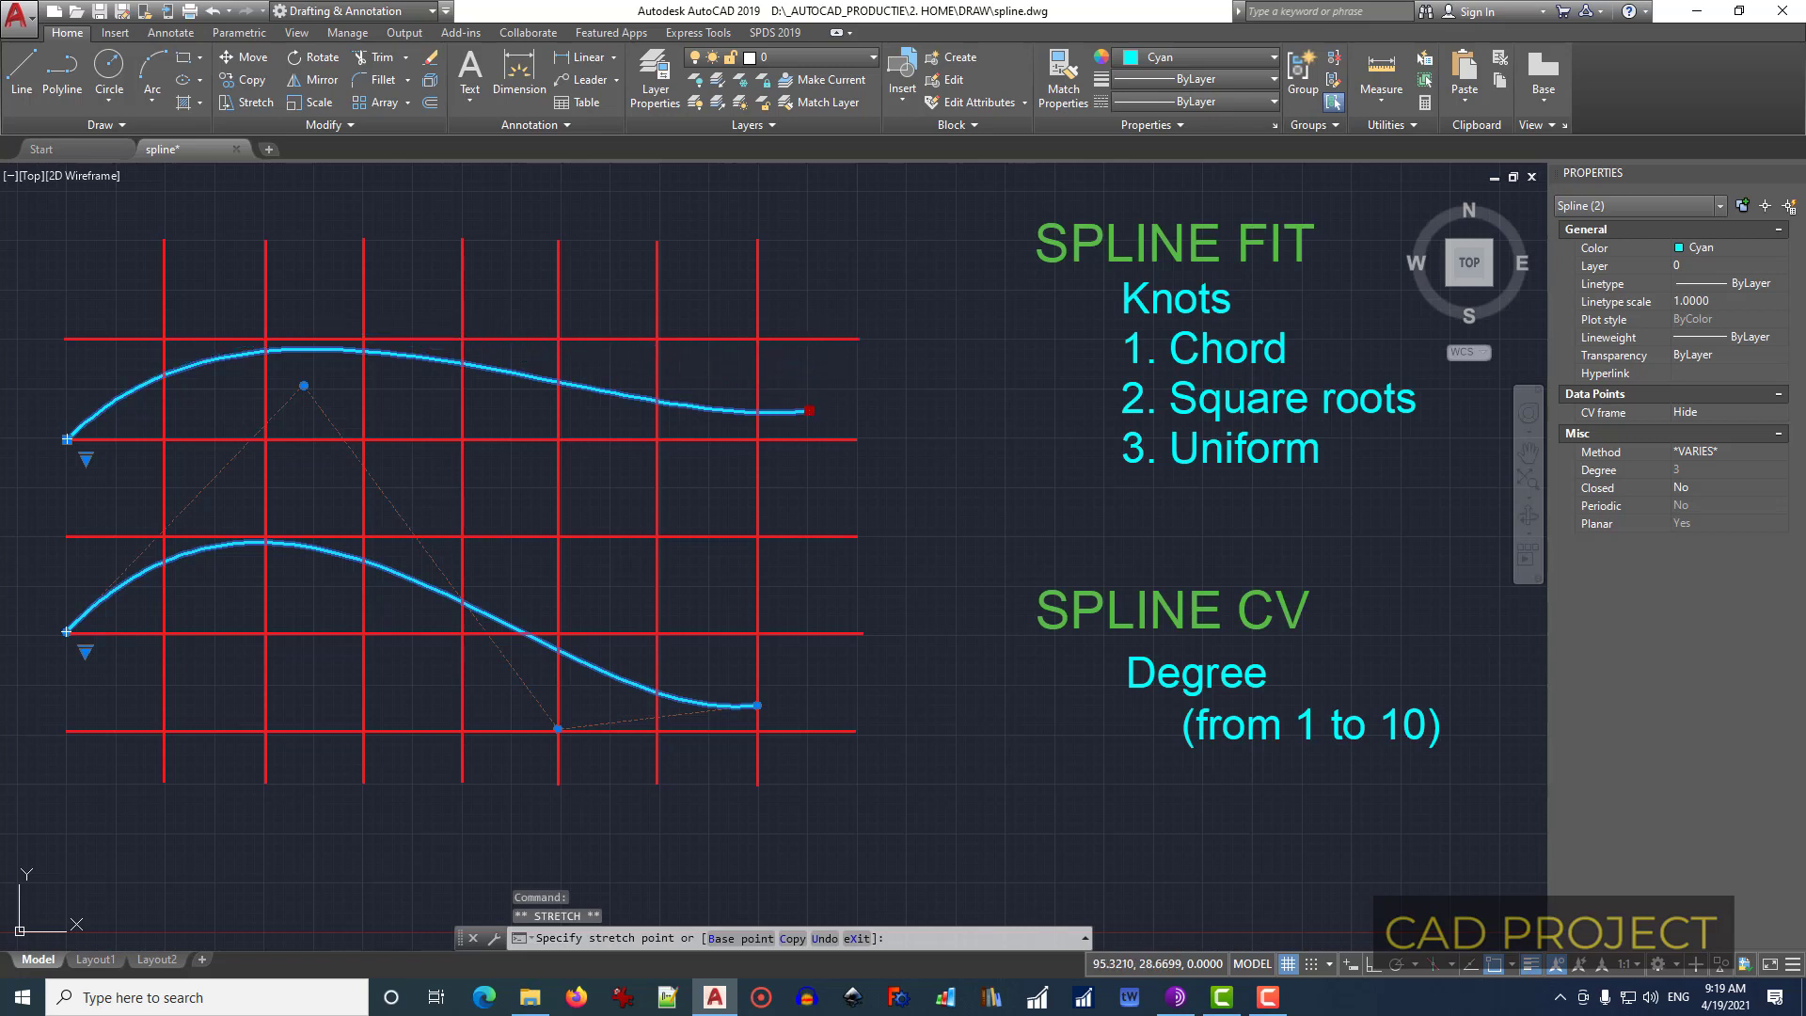
click(814, 365)
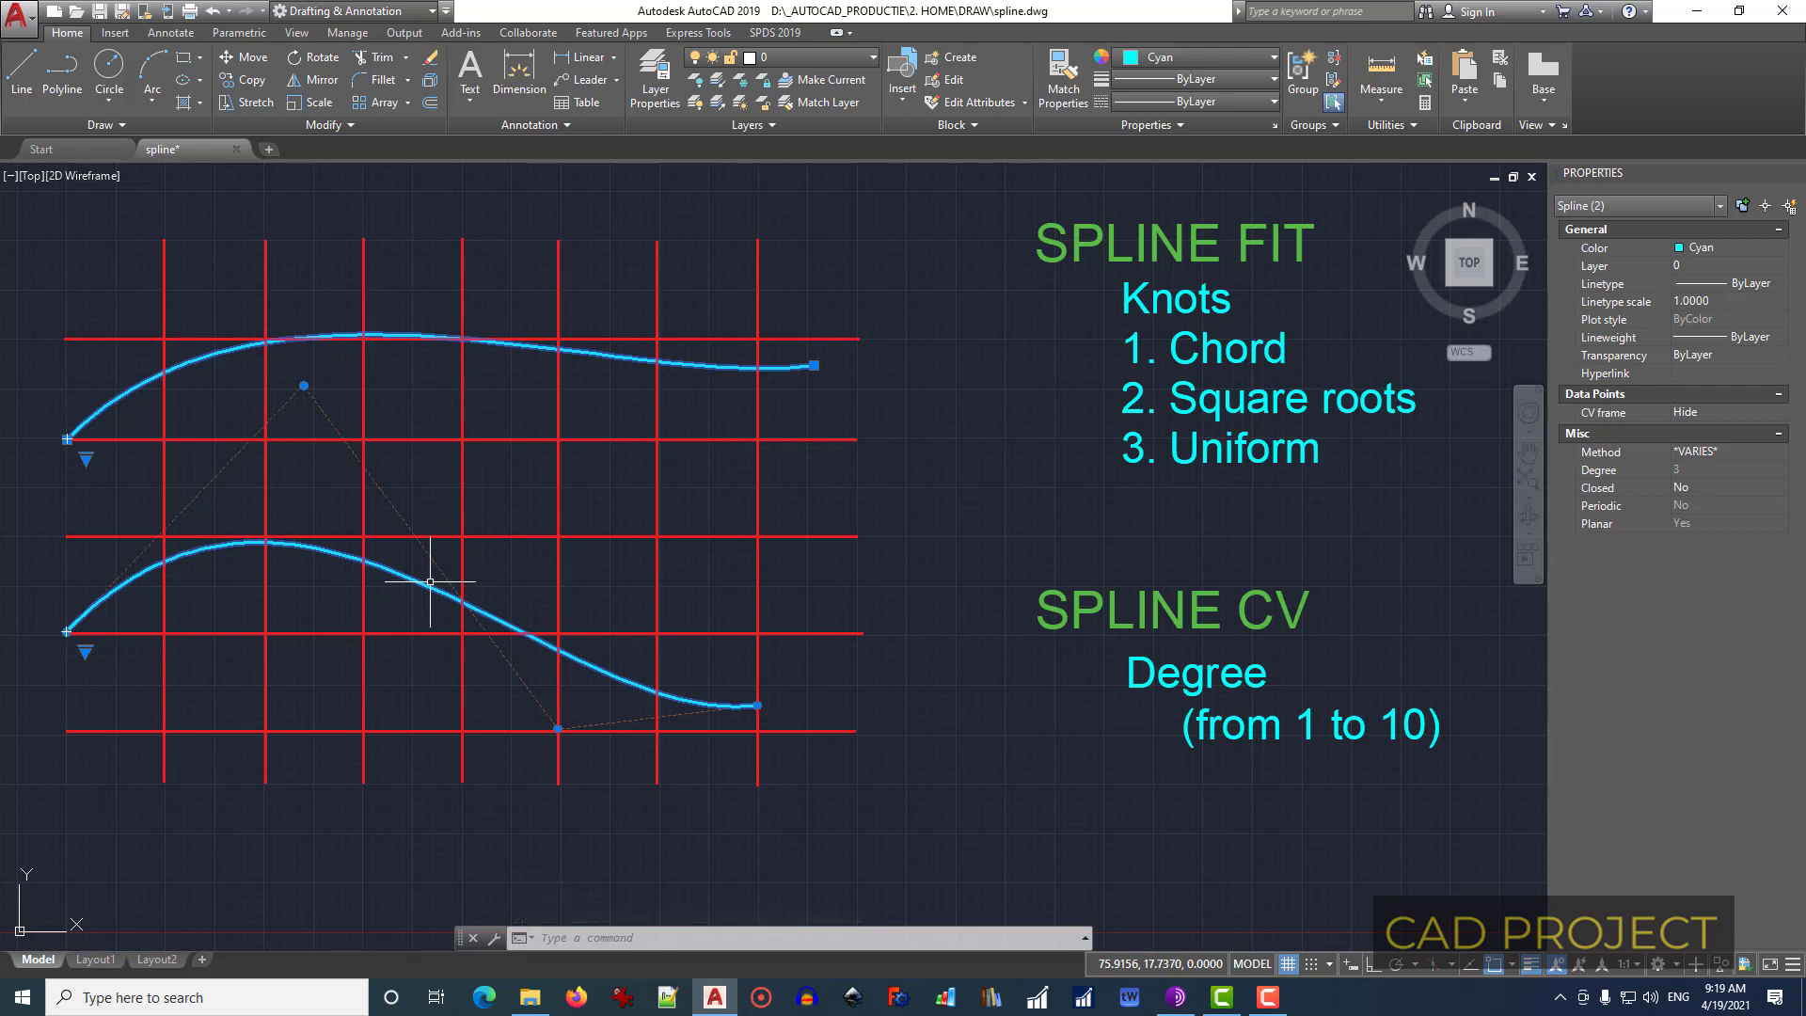
click(306, 386)
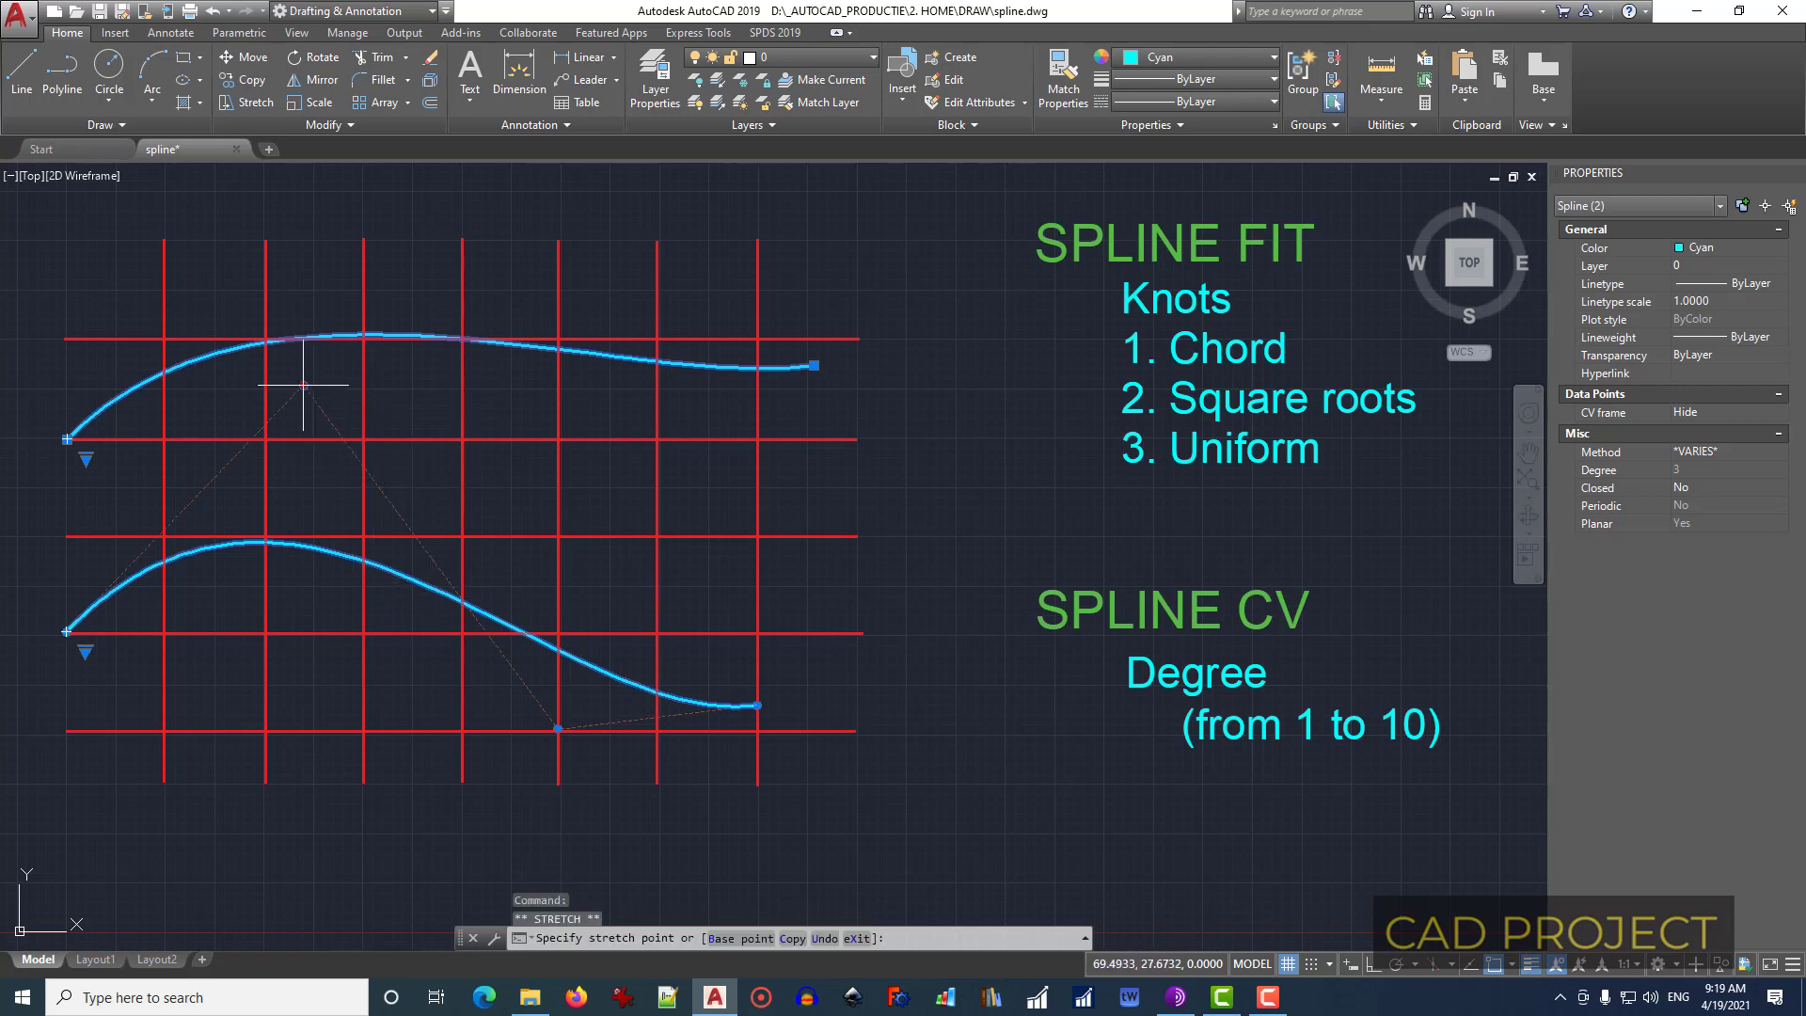
click(314, 495)
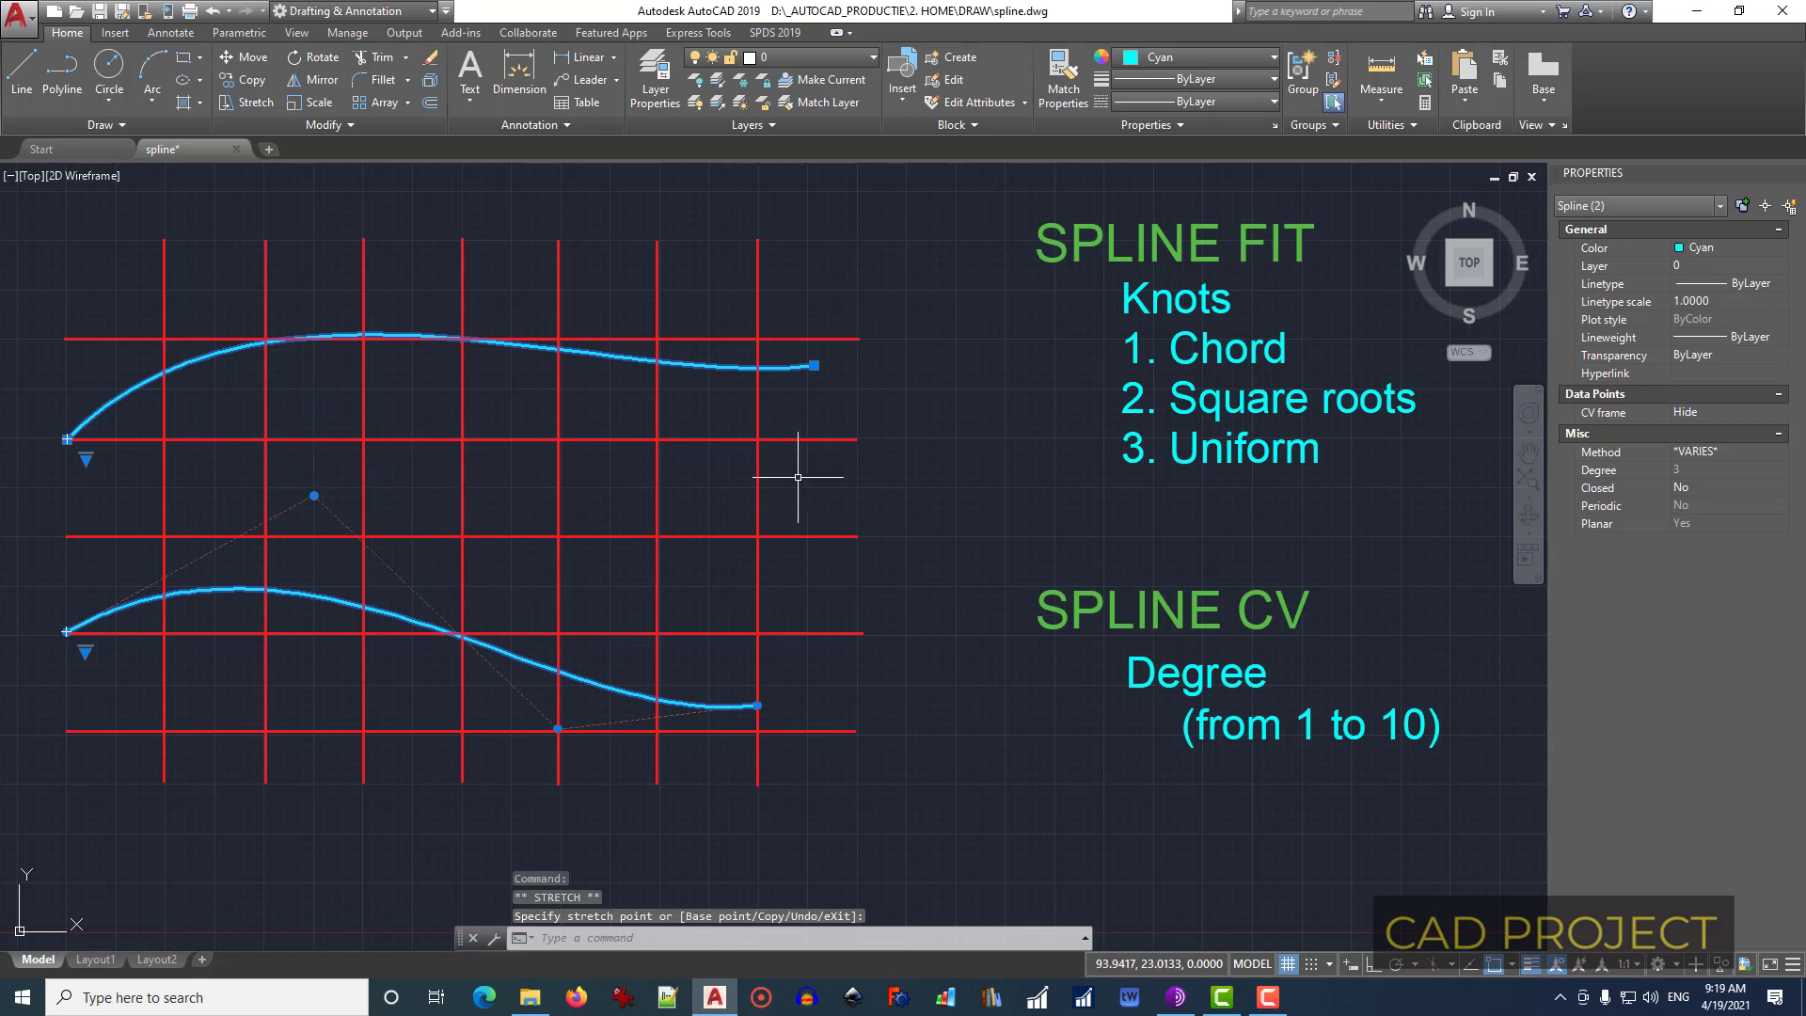
middle_drag(1303, 486, 855, 509)
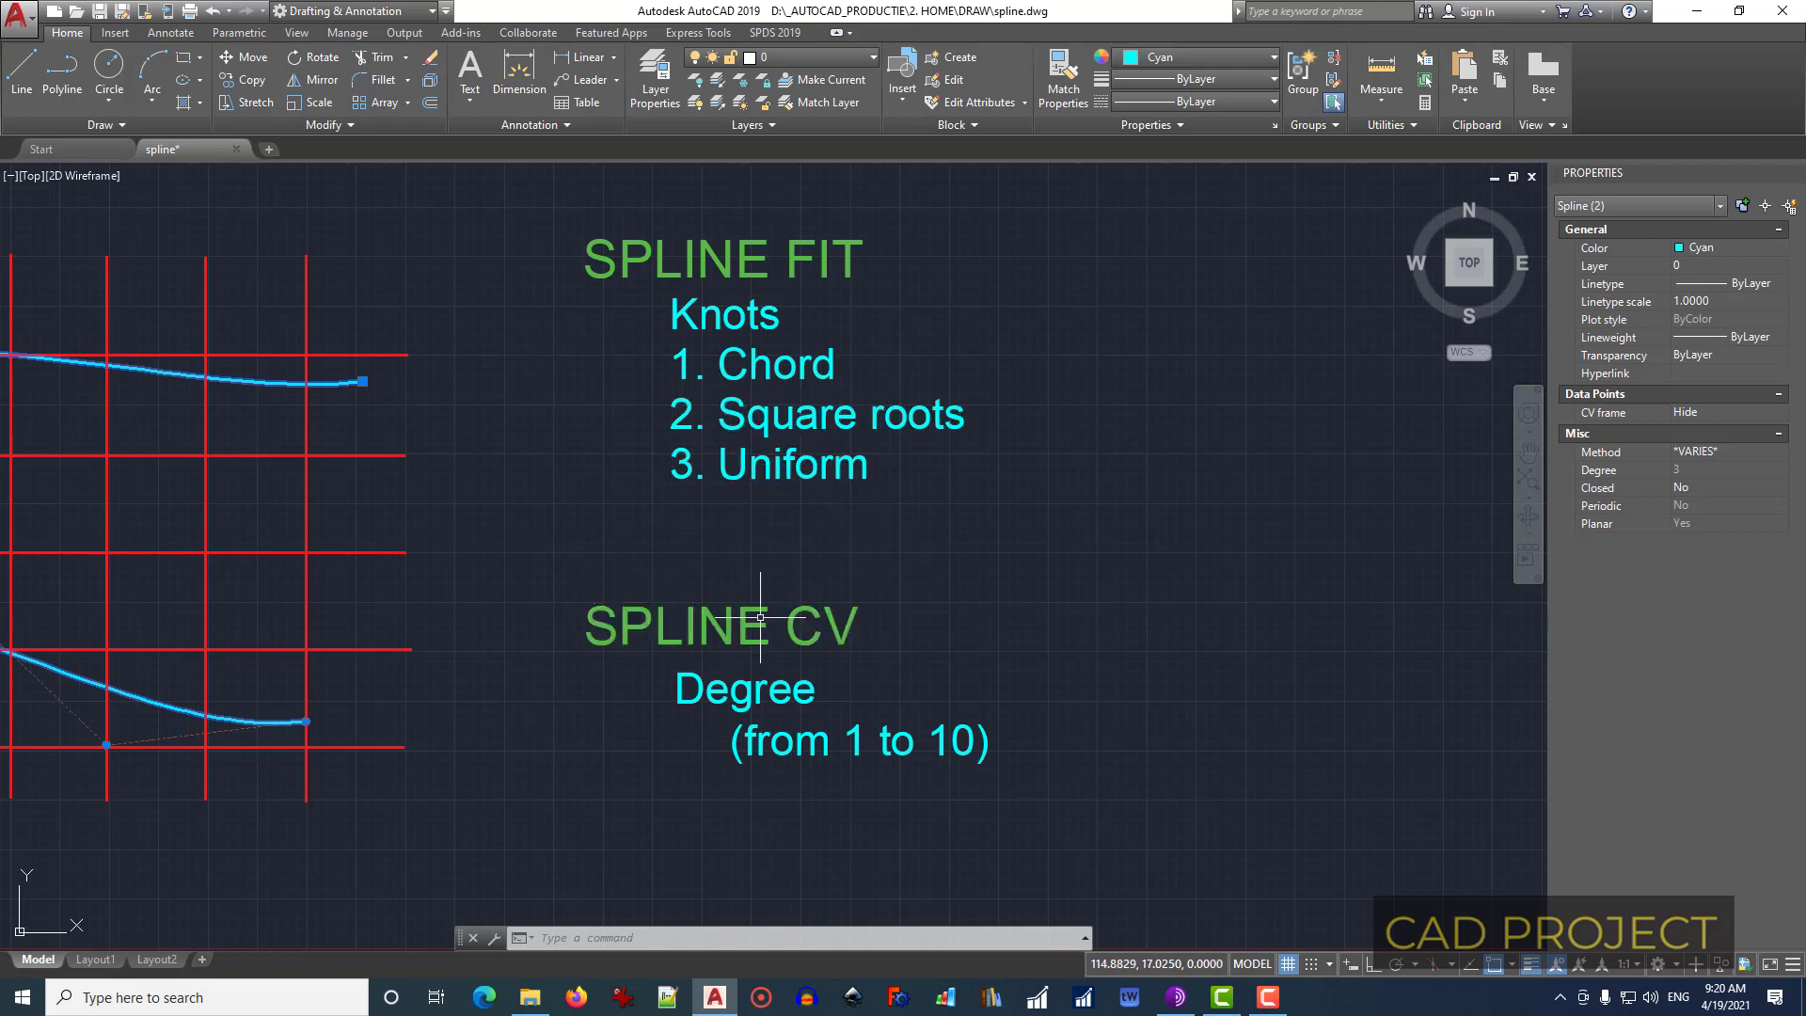
mouse_move(786, 690)
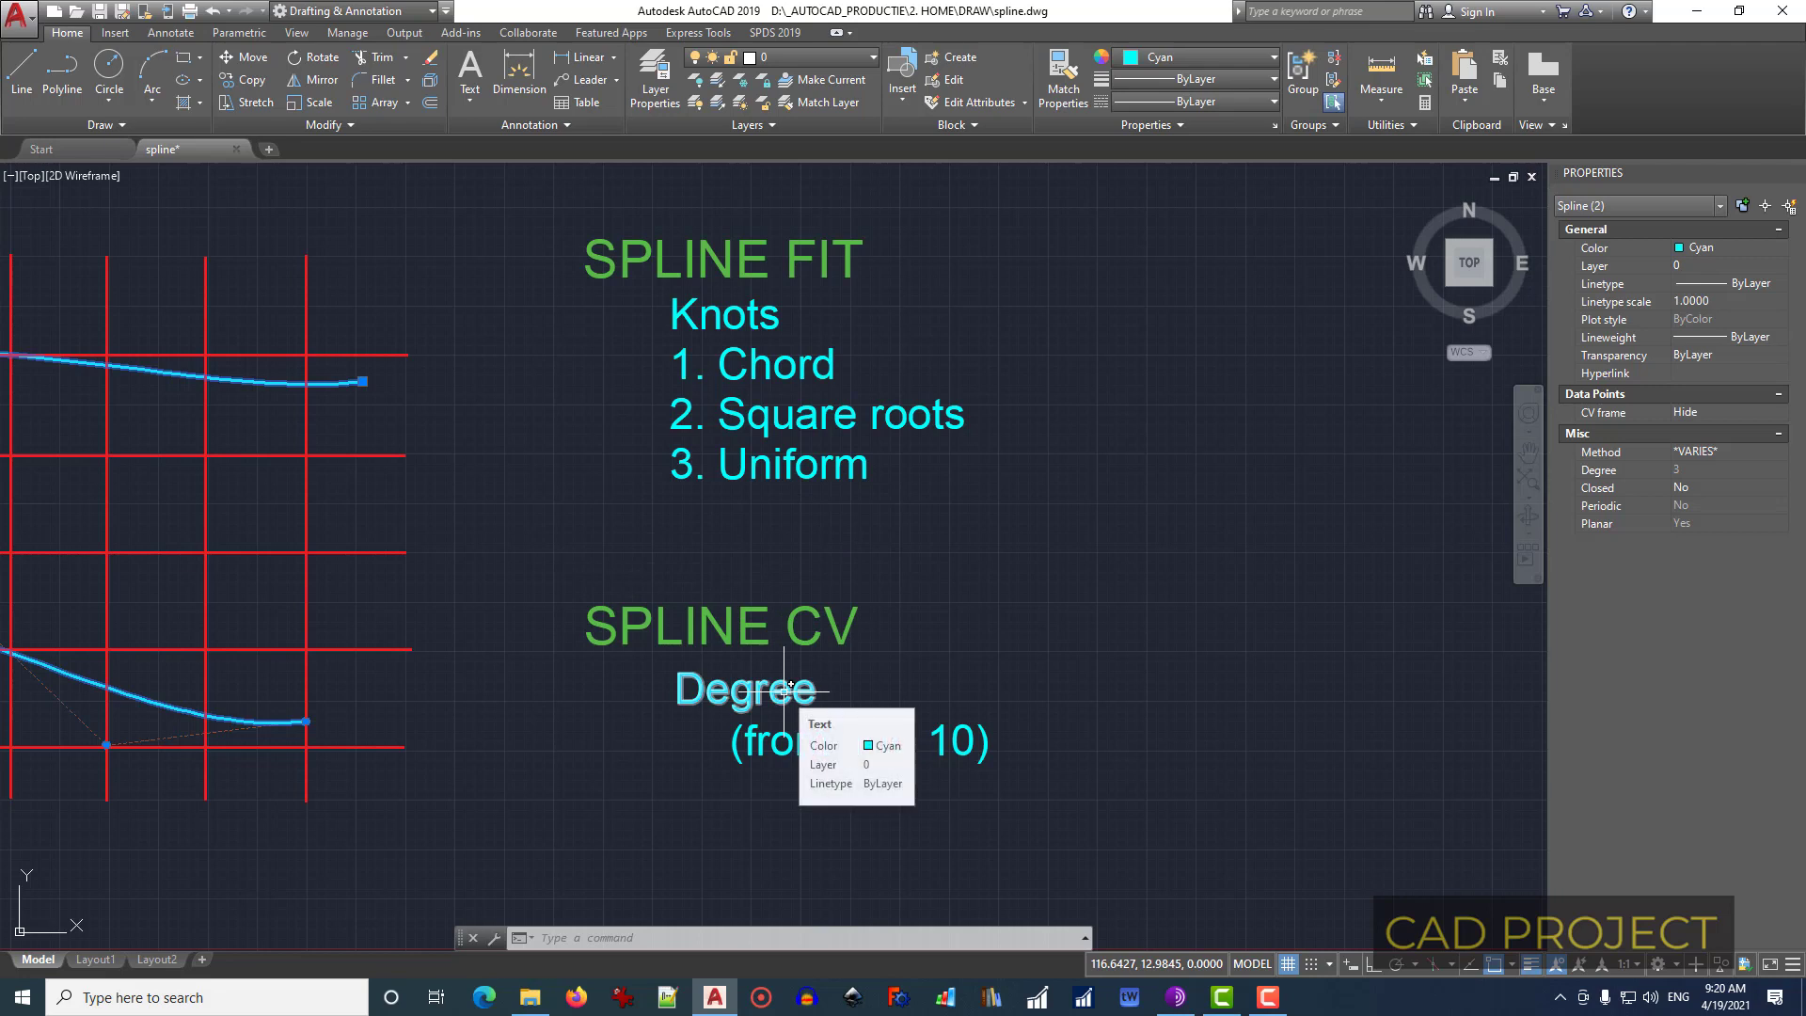